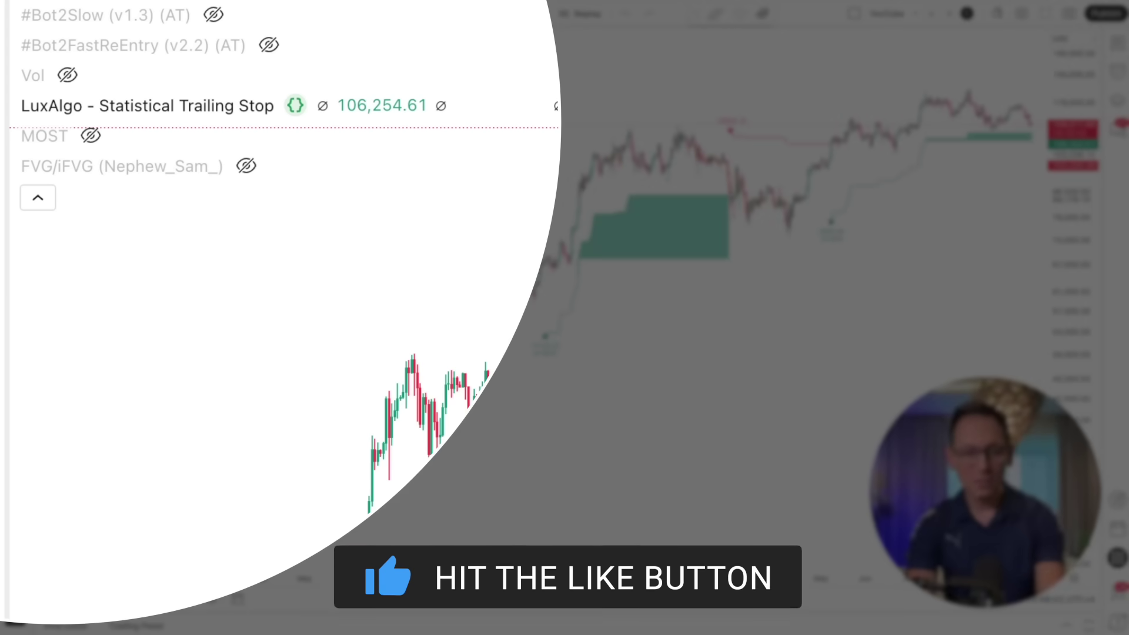
Step: Start creating an alert for the strategy
mouse_move(238, 110)
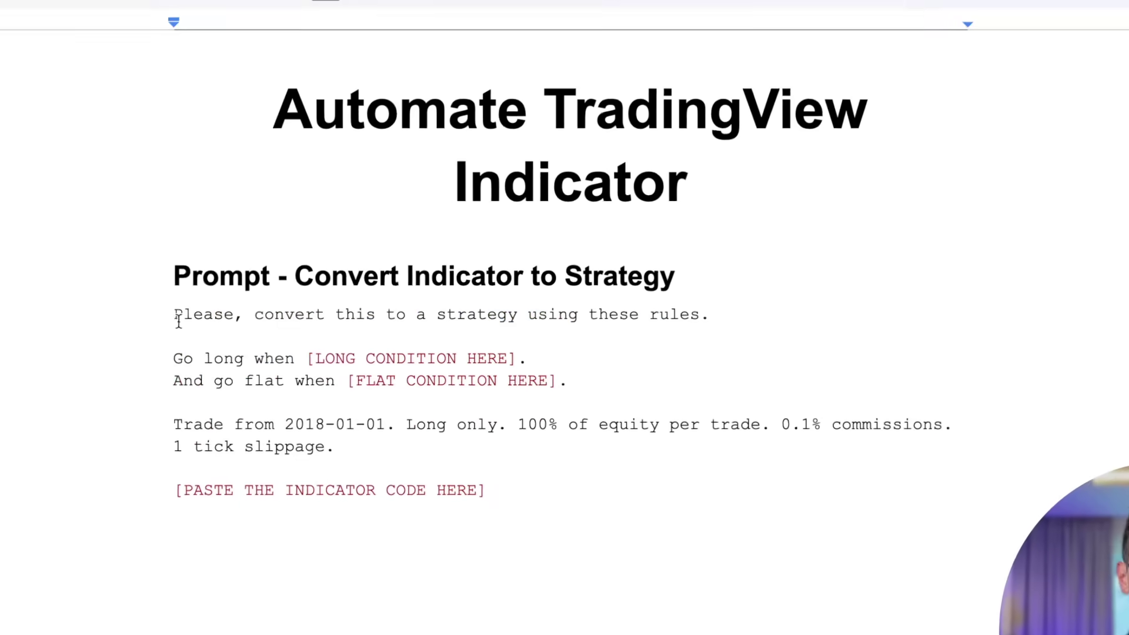
left_click_drag(178, 321, 525, 495)
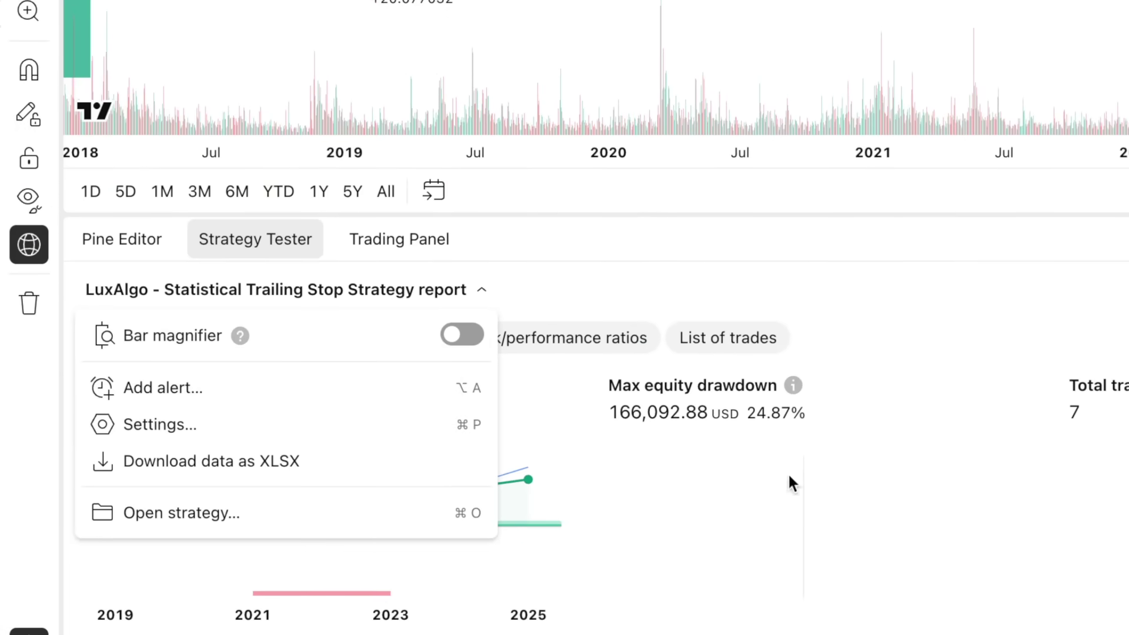
left_click(224, 388)
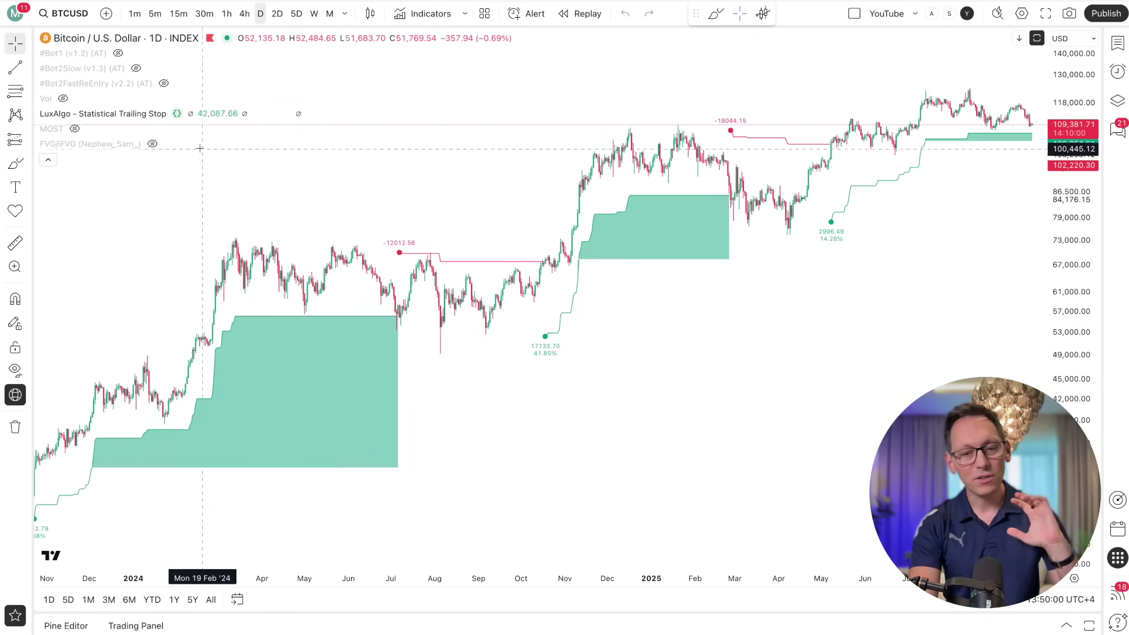
Step: Show the MOST indicator and inspect a MOST BUY alert's settings without creating it
mouse_move(157, 114)
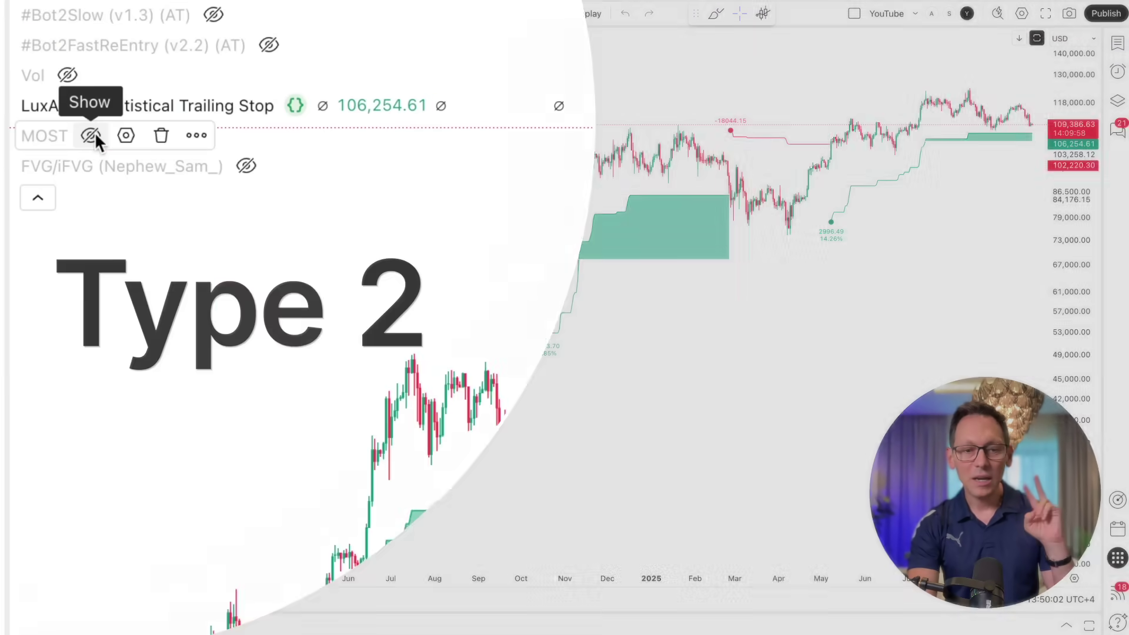
left_click(75, 128)
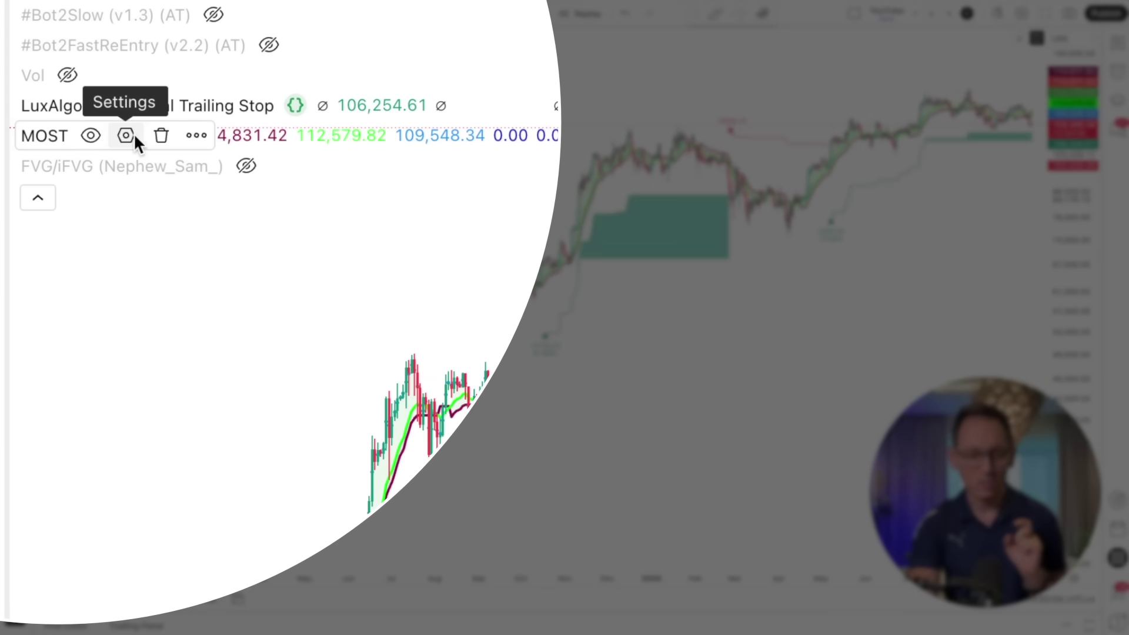
left_click(200, 135)
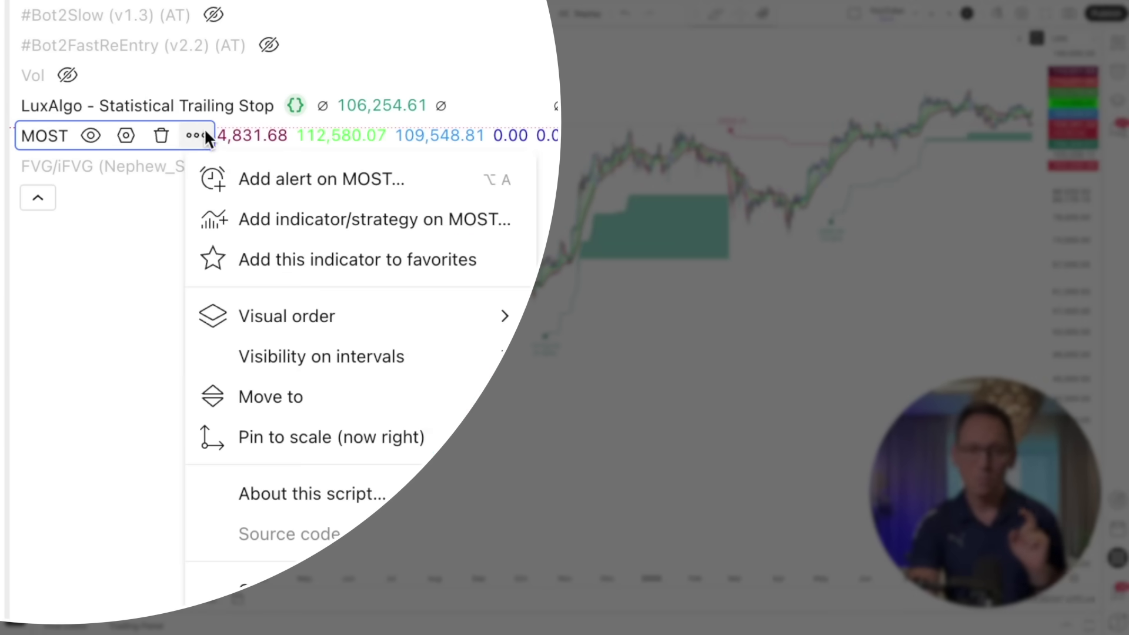
left_click(351, 178)
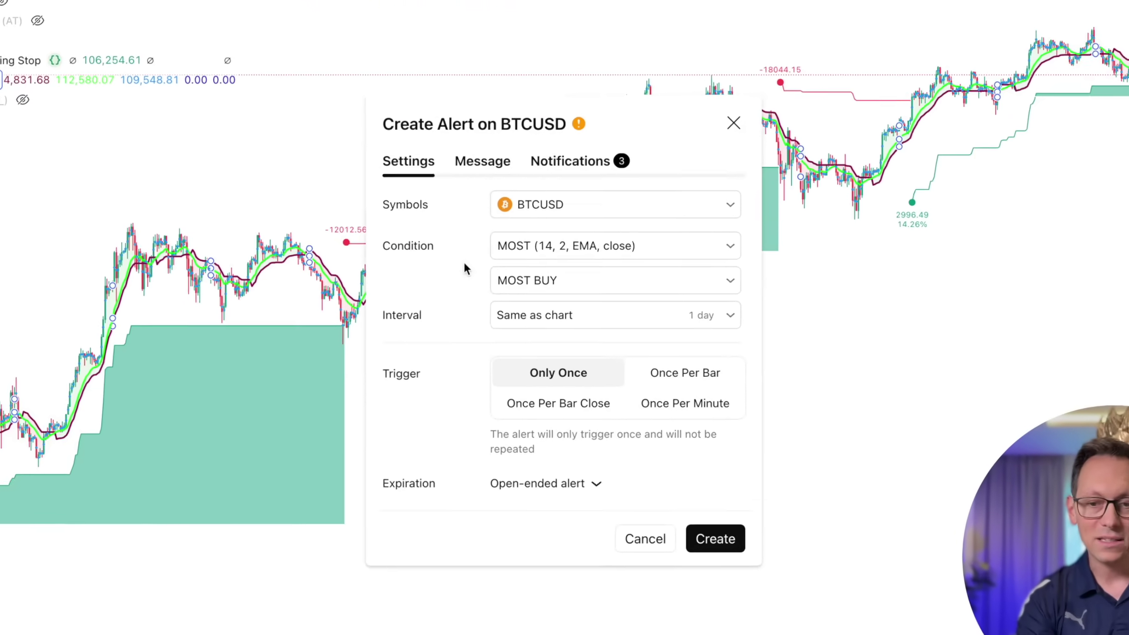
left_click(511, 285)
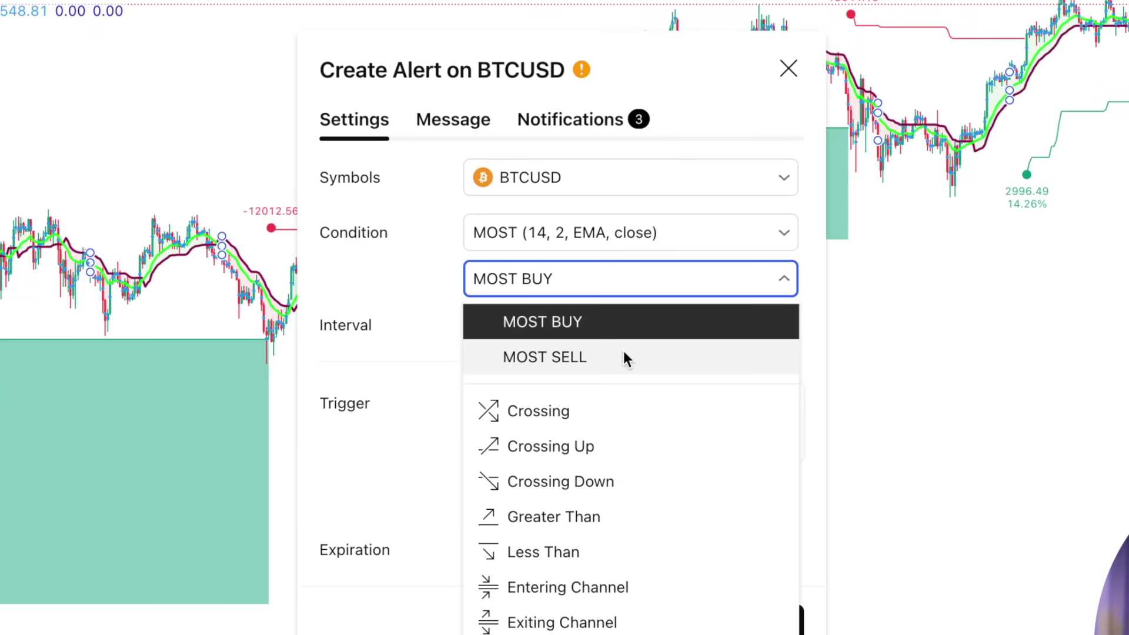
left_click(393, 282)
left_click(438, 127)
left_click(537, 350)
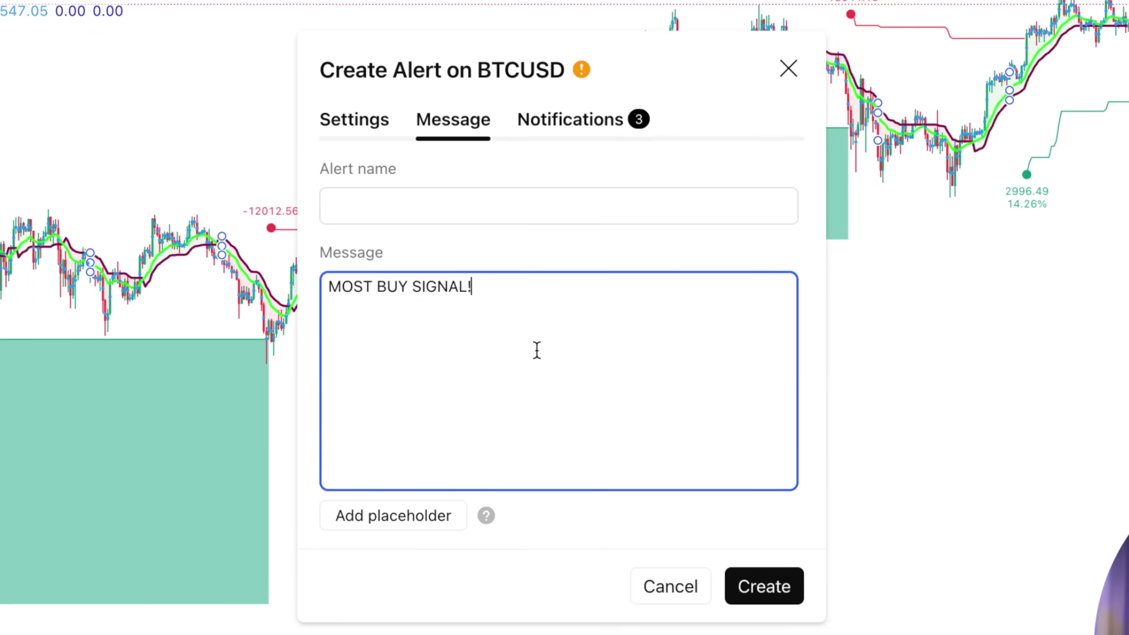
left_click(615, 134)
left_click(671, 627)
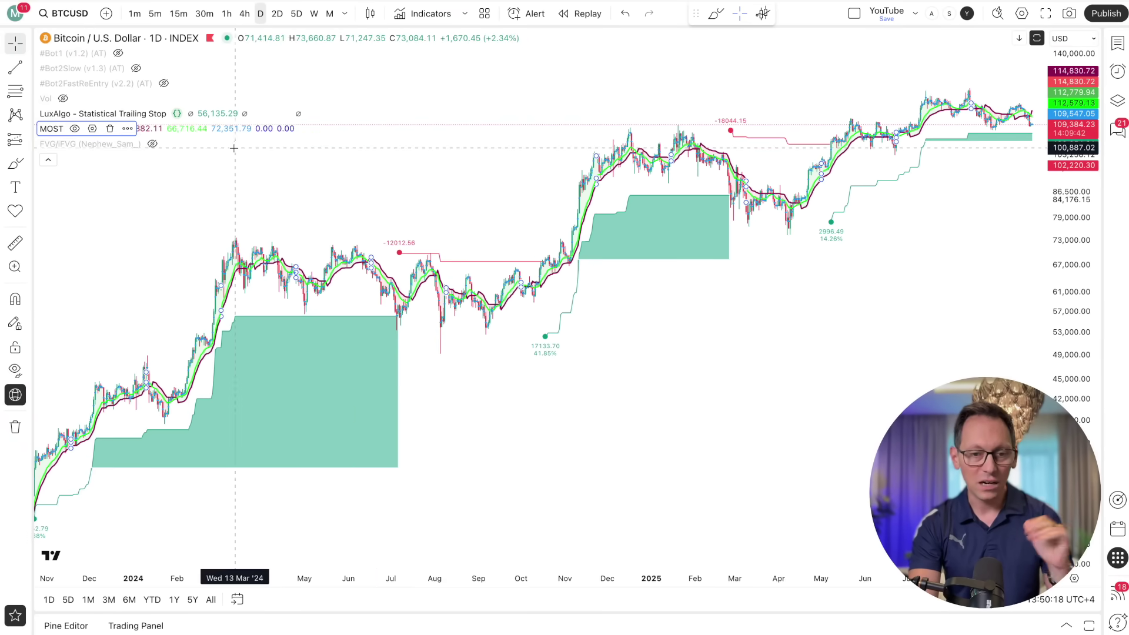
Step: Check the FVG/iFVG indicator's options and browse the indicators and strategies library
mouse_move(119, 149)
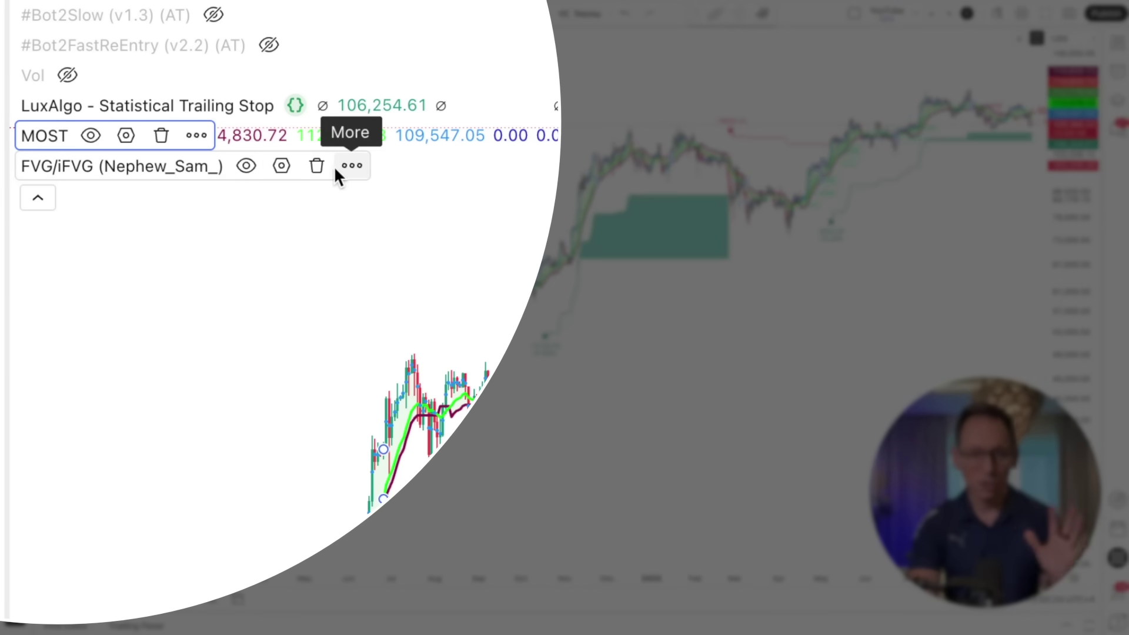
left_click(351, 166)
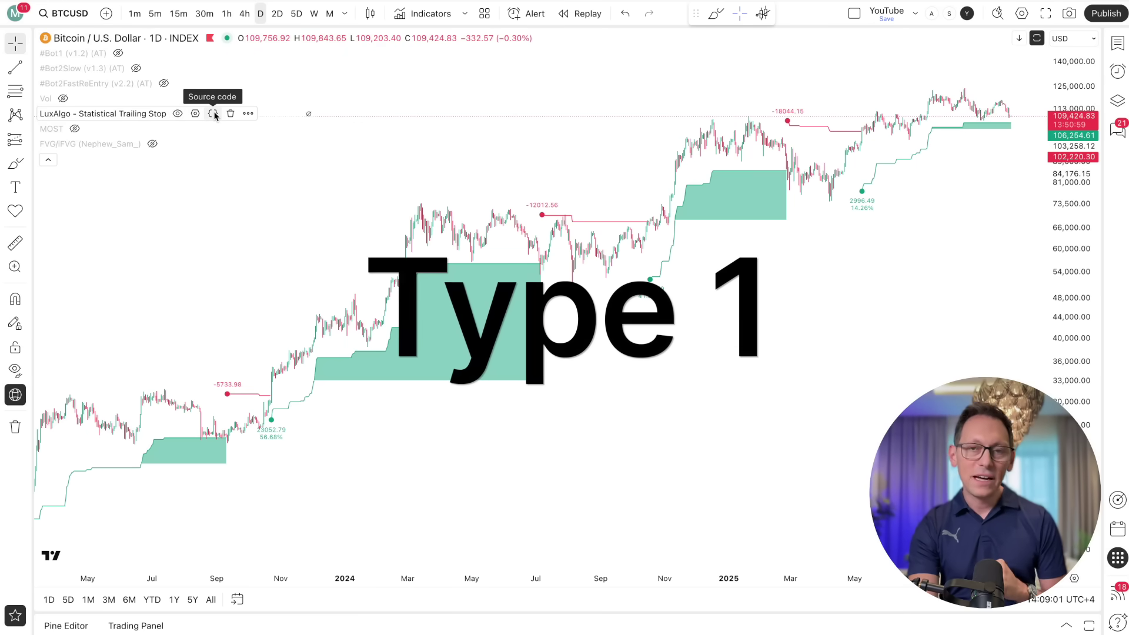
left_click(431, 14)
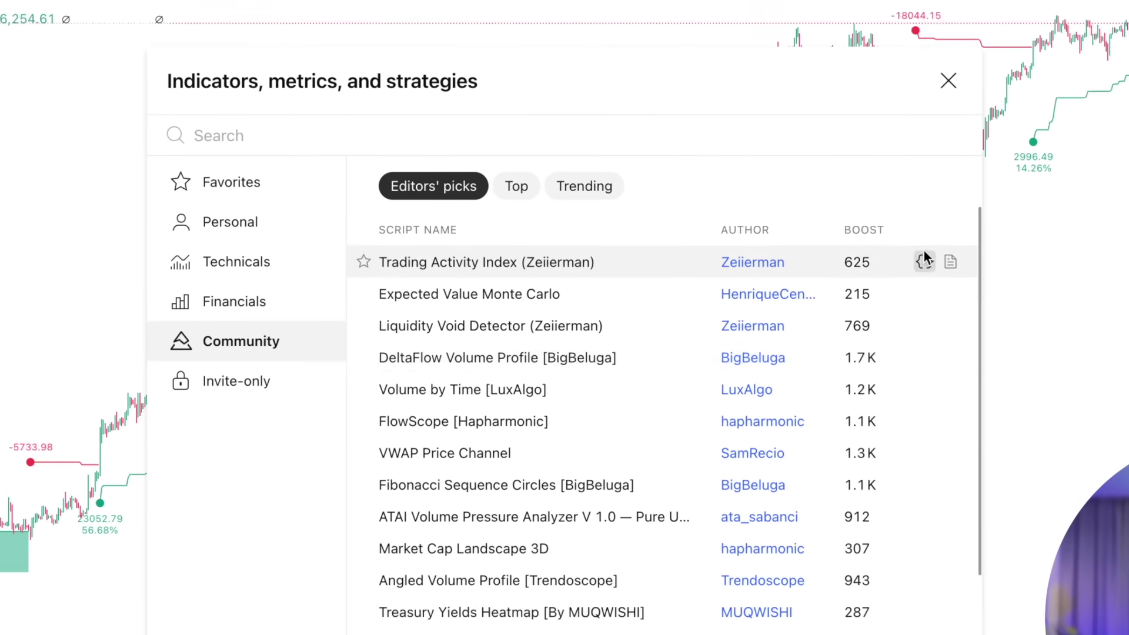
scroll(911, 349, "down", 2)
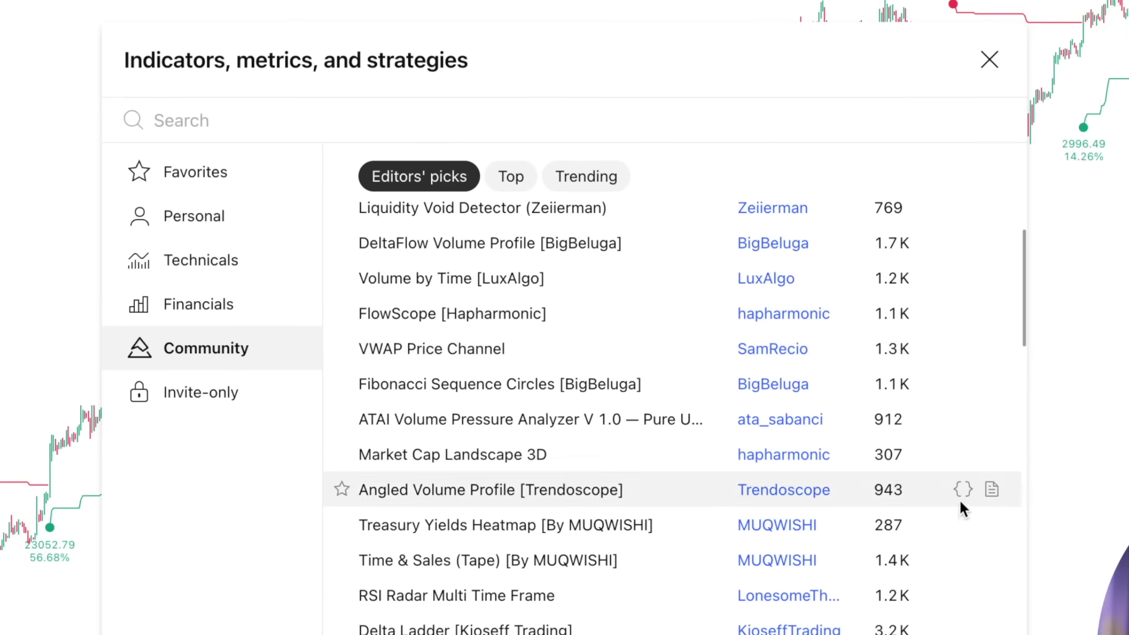
scroll(962, 510, "down", 5)
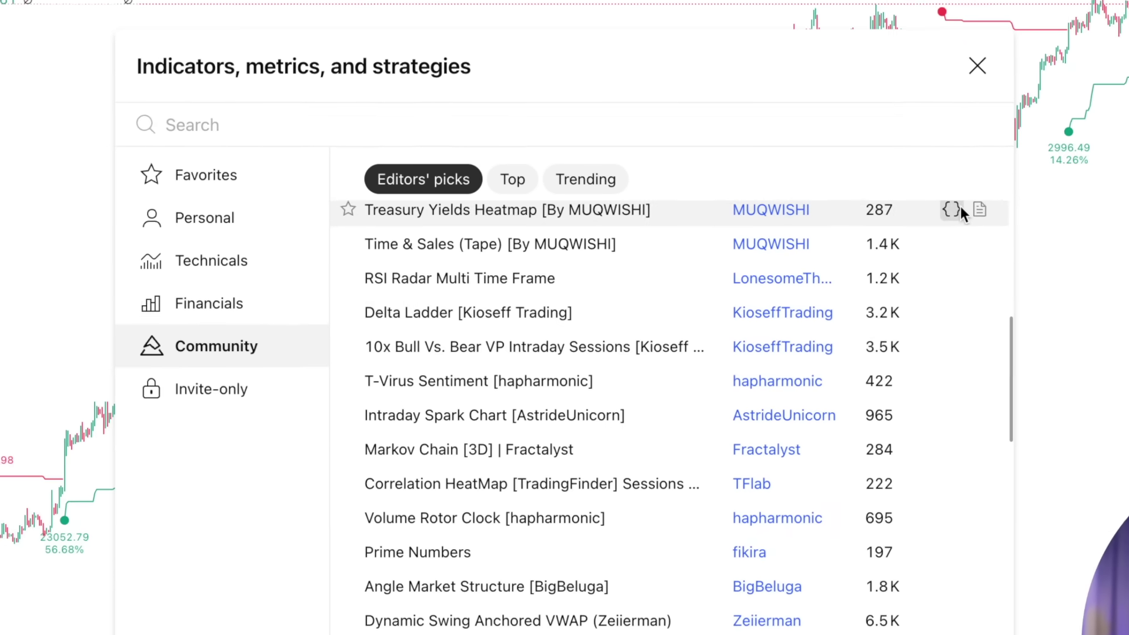
key("Escape")
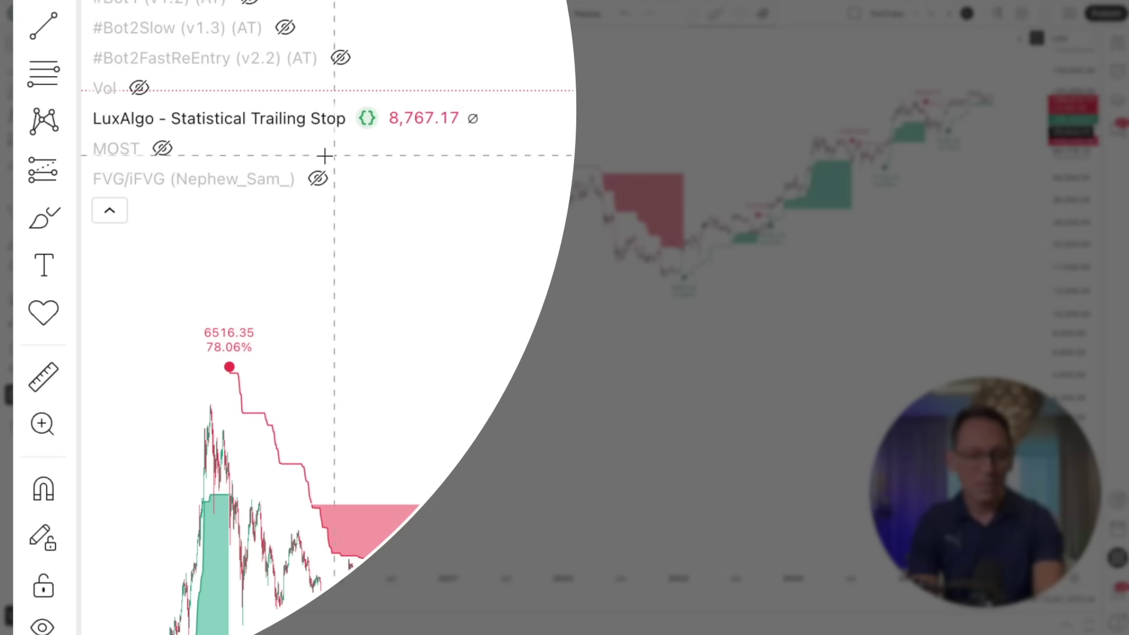
Step: Open the LuxAlgo Statistical Trailing Stop source in the Pine Editor and select the whole script
mouse_move(110, 117)
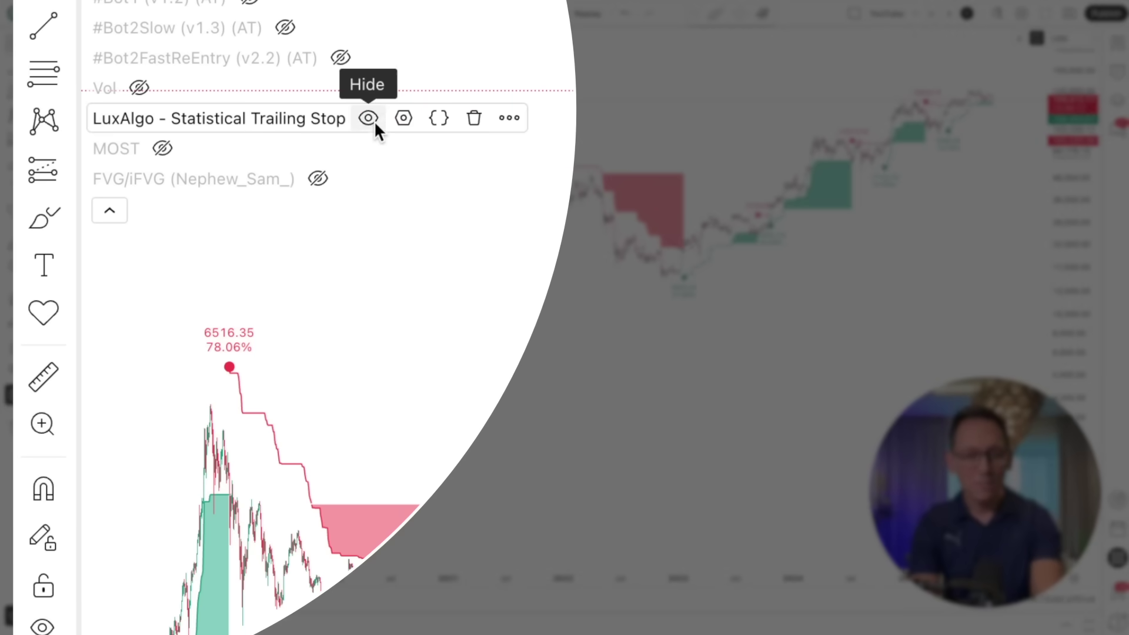
left_click(438, 119)
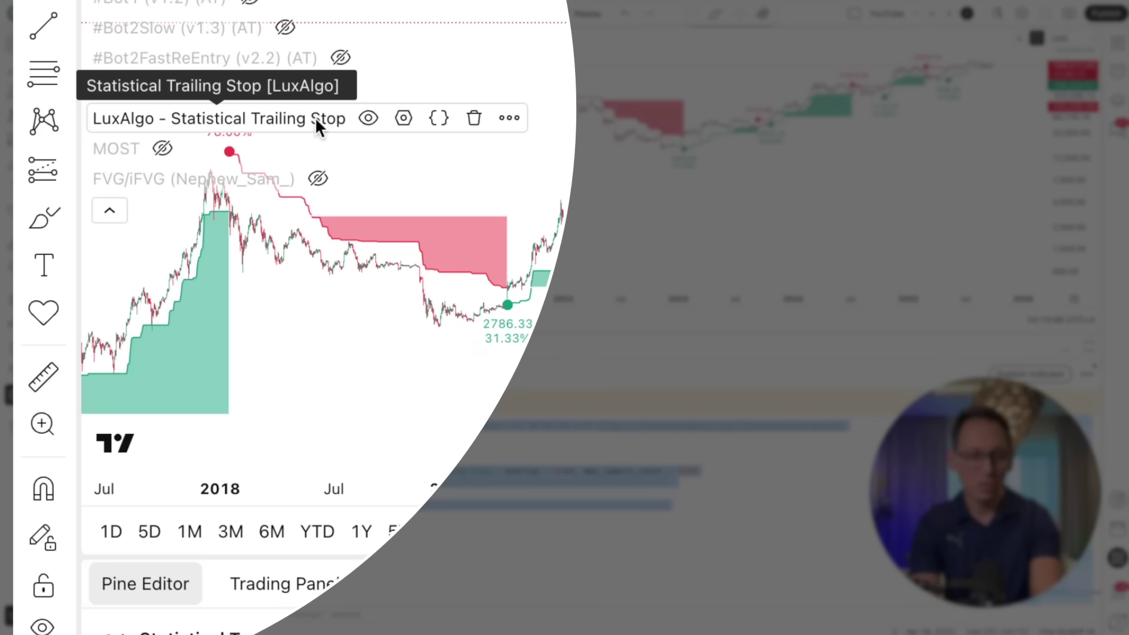
left_click(440, 114)
key("ctrl+a")
left_click(307, 511)
key("ctrl+a")
key("ctrl+c")
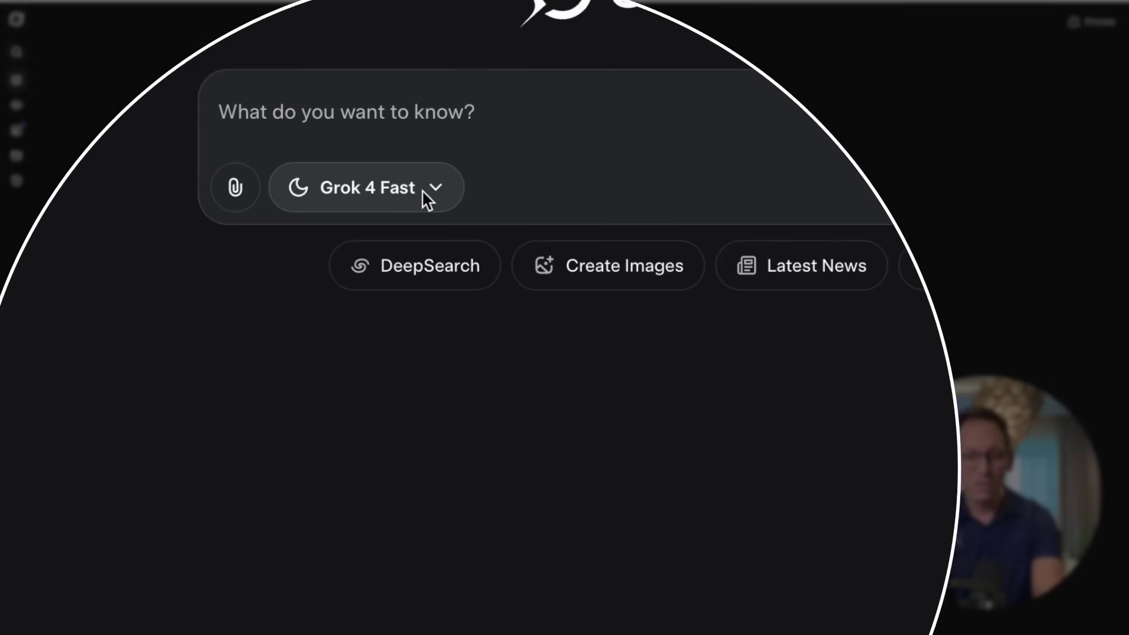
Step: Keep Grok 4 Fast, add blank lines, and paste the LuxAlgo Pine Script as a code block
left_click(419, 328)
mouse_move(474, 572)
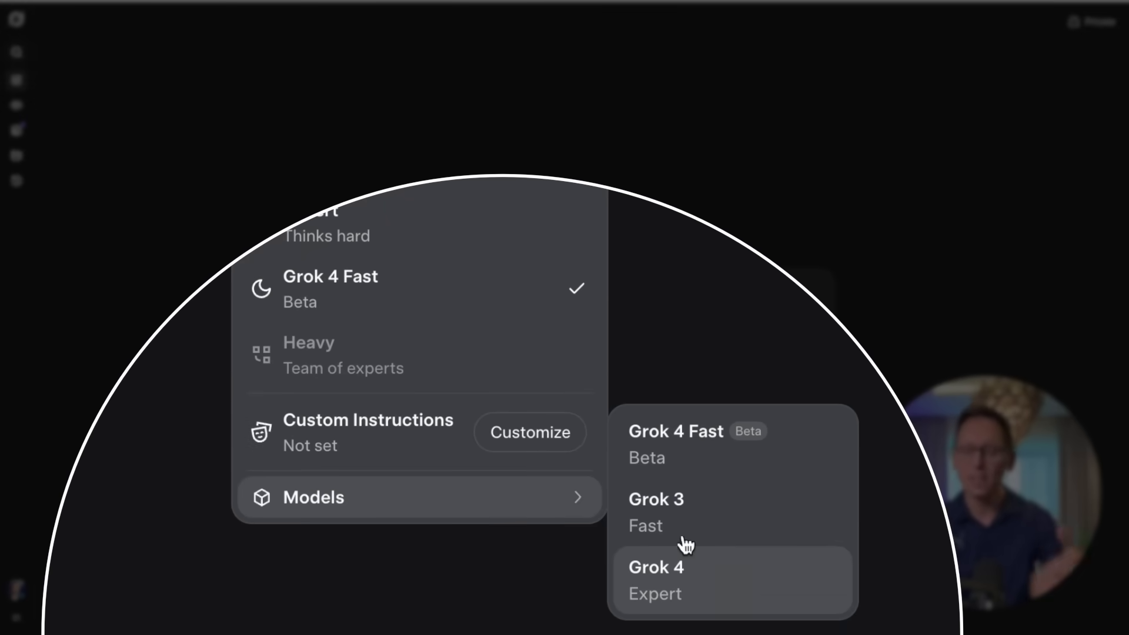
left_click(551, 274)
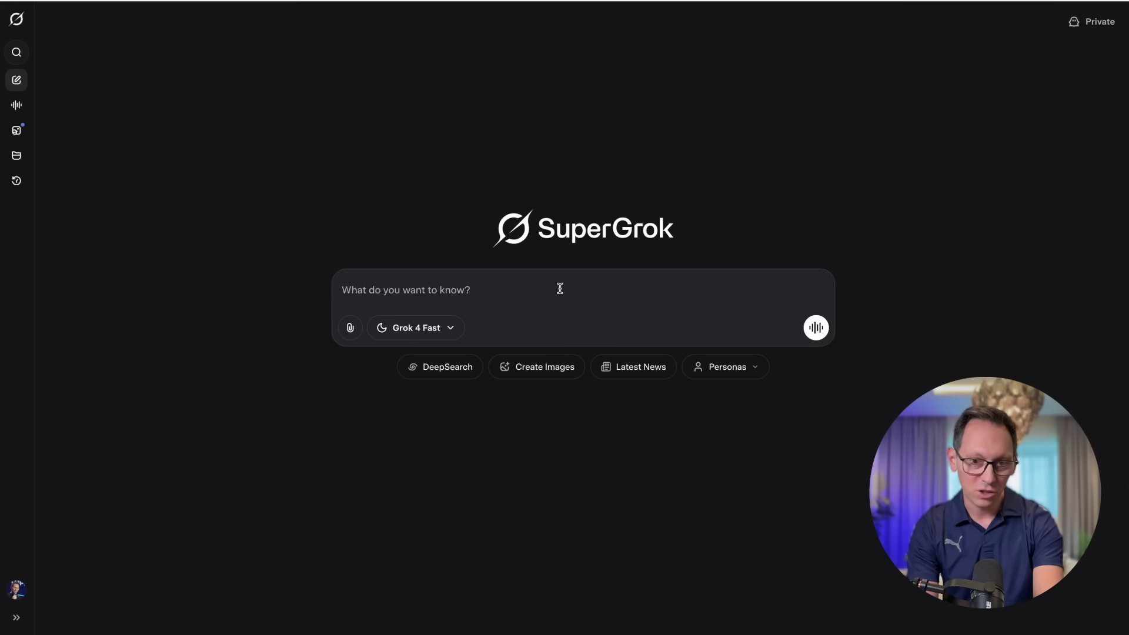
key("shift+Return")
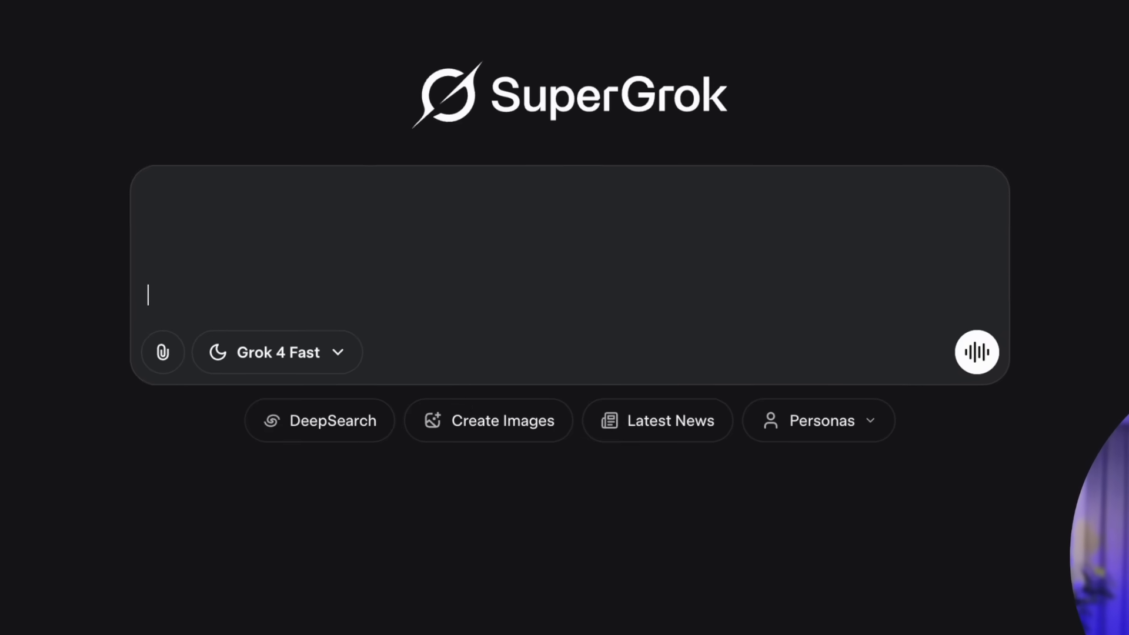
key("ctrl+v")
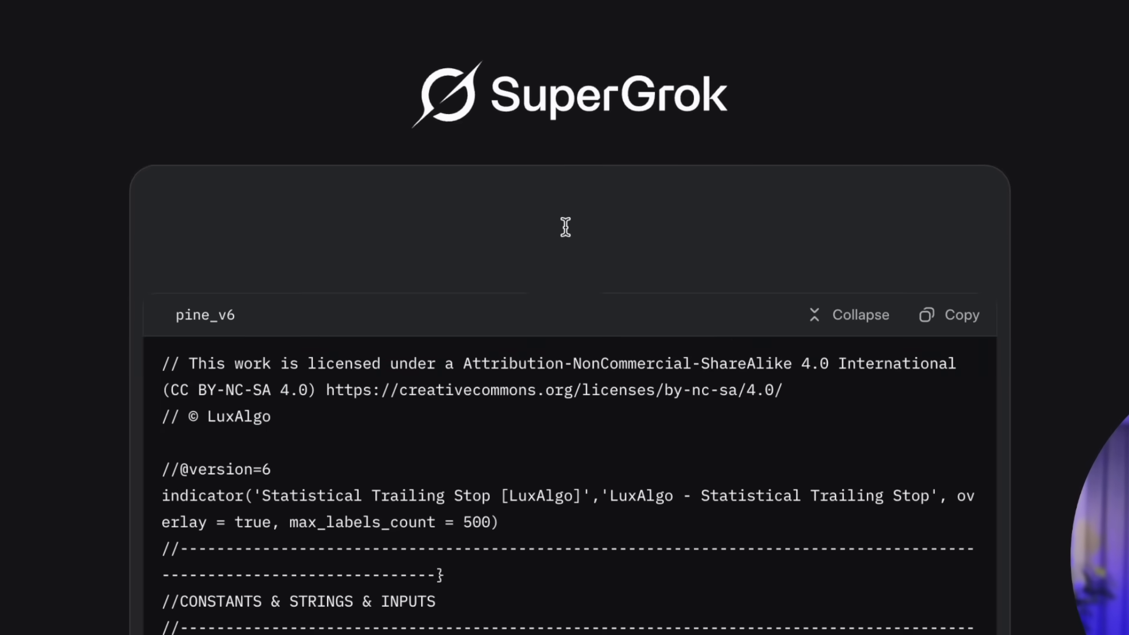
left_click(827, 326)
left_click(839, 325)
scroll(555, 414, "up", 20)
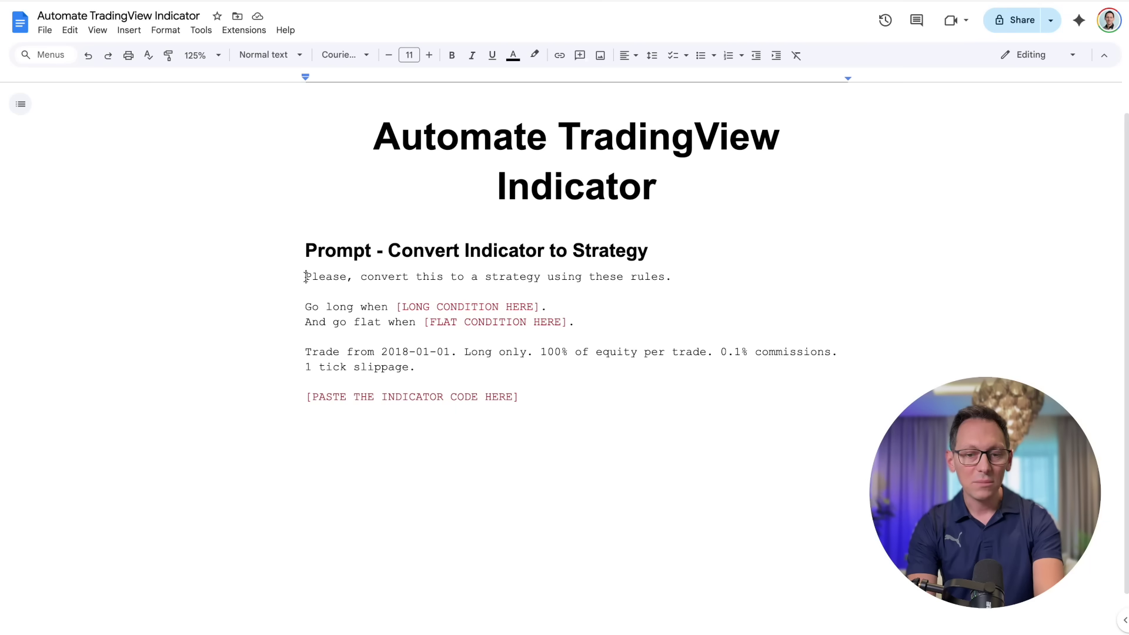
Step: Copy the Convert Indicator to Strategy prompt from Google Docs and paste it above the code
left_click_drag(305, 276, 537, 398)
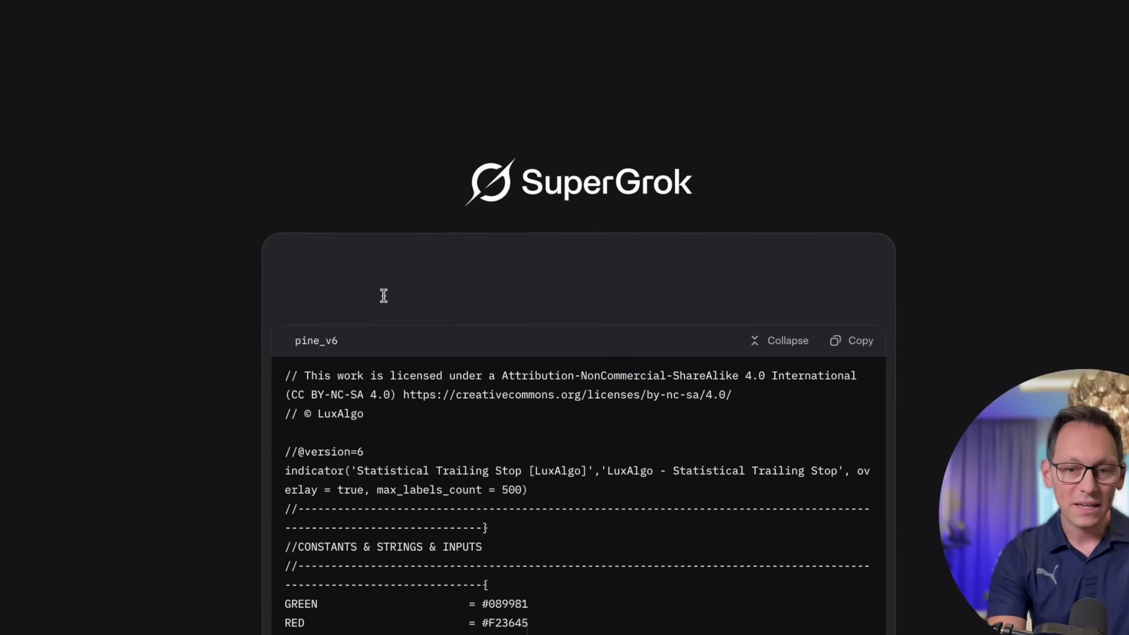
type("Please, convert this to a strategy using these rules.   Go long when [LONG CONDITION HERE]. And go flat when [FLAT CONDITION HERE].   Trade from 2018-01-01. Long only. 100% of equity per trade. 0.1% commissions. 1 tick slippage.   [PASTE THE INDICATOR CODE HERE]")
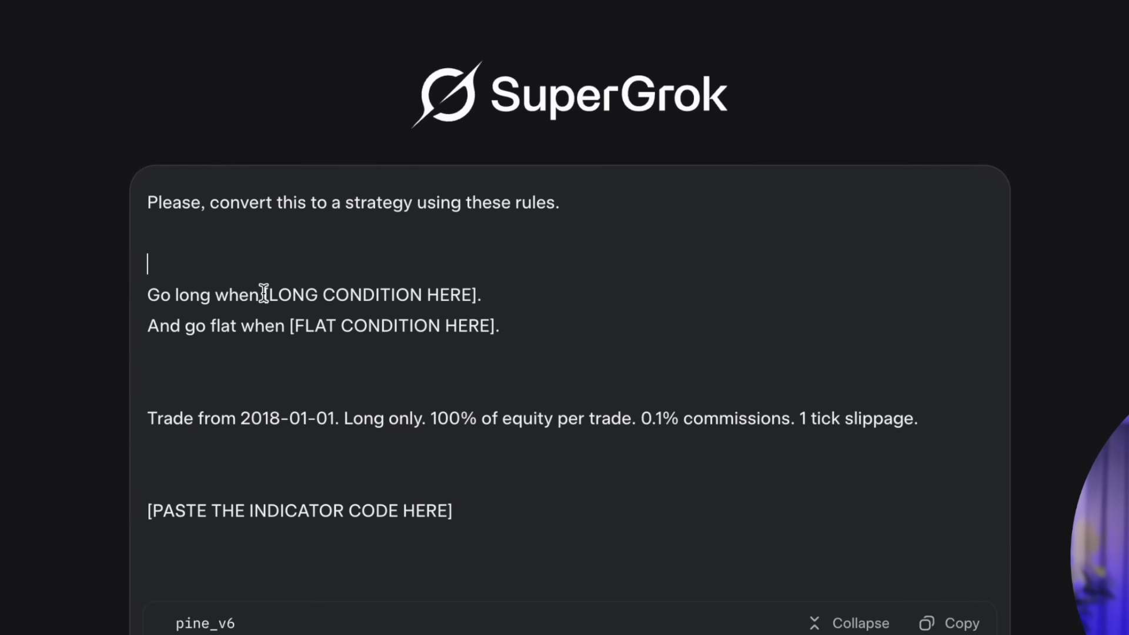
Step: Delete the [PASTE THE INDICATOR CODE HERE] placeholder line from the prompt
left_click_drag(264, 294, 472, 293)
left_click_drag(281, 326, 528, 336)
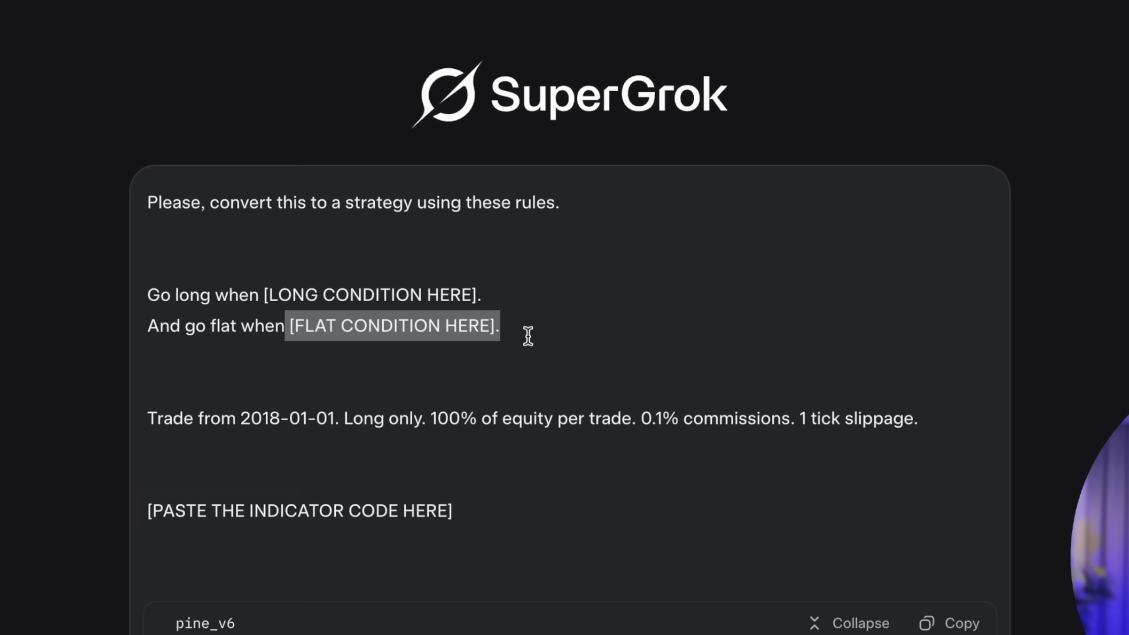
left_click_drag(146, 509, 459, 508)
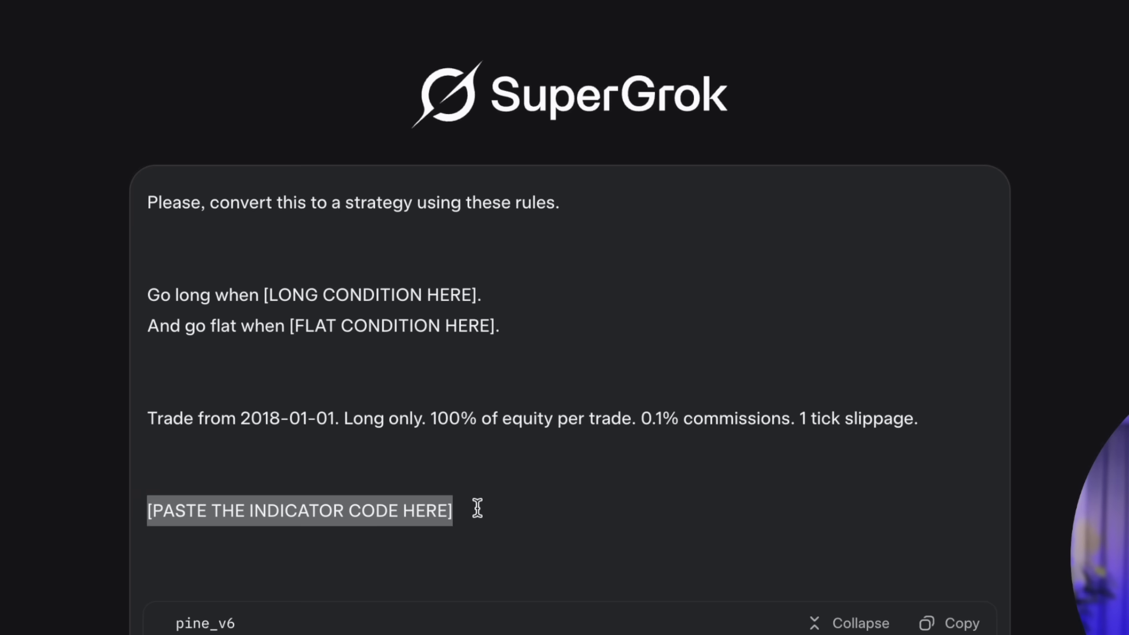
key("BackSpace")
key("BackSpace")
key("BackSpace")
key("BackSpace")
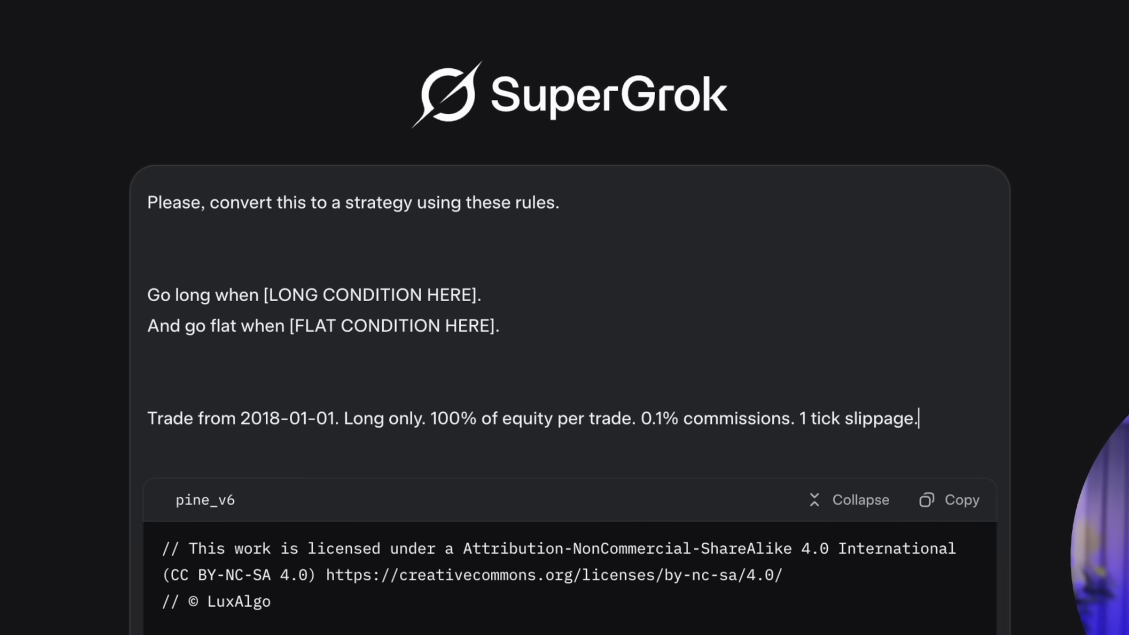
Step: Locate the LONG CONDITION and FLAT CONDITION placeholders, with the caret before FLAT CONDITION
left_click_drag(266, 292, 502, 308)
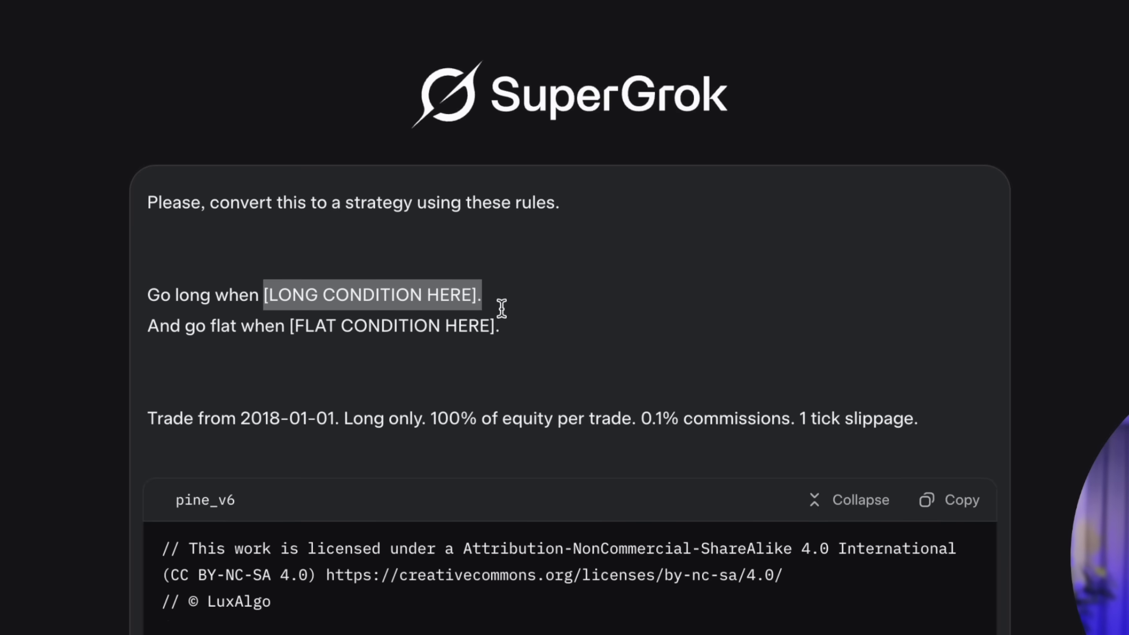
left_click_drag(288, 327, 510, 328)
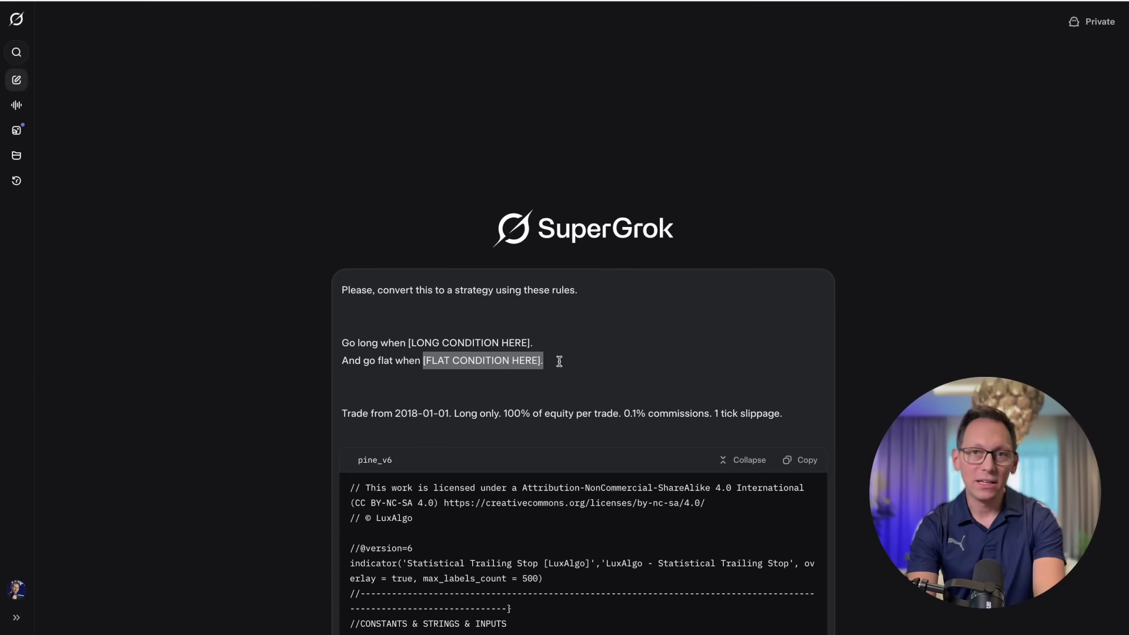
left_click(558, 361)
left_click_drag(409, 343, 522, 343)
left_click(418, 353)
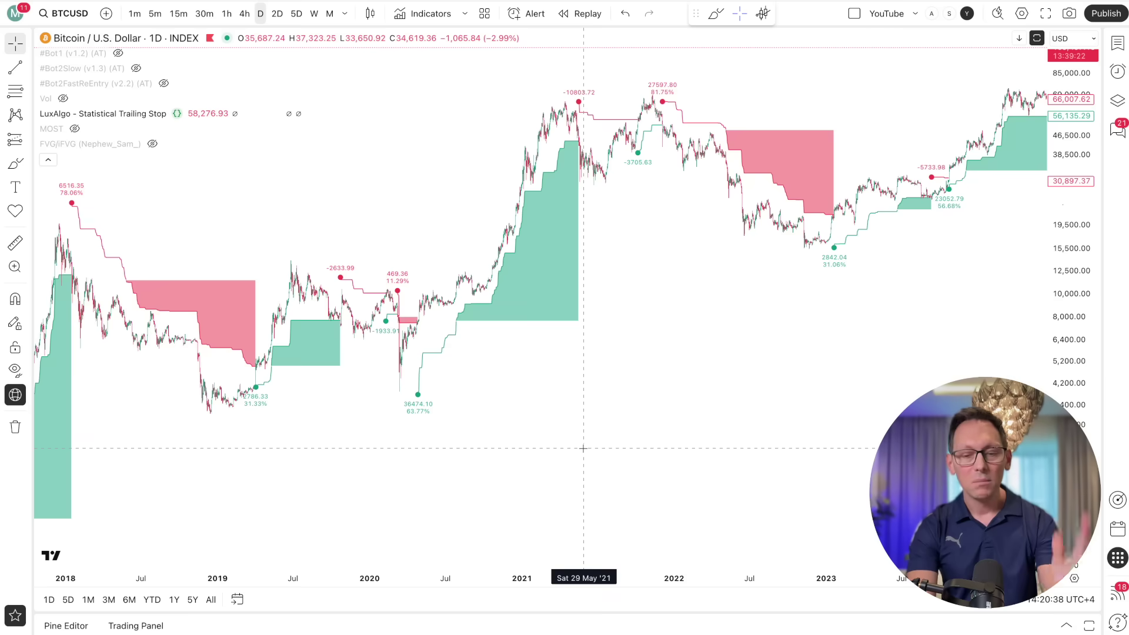
Step: Zoom the daily chart into 2020–2021 and measure about 468% from the green trail's start to exit
scroll(569, 445, "up", 5)
scroll(569, 445, "up", 3)
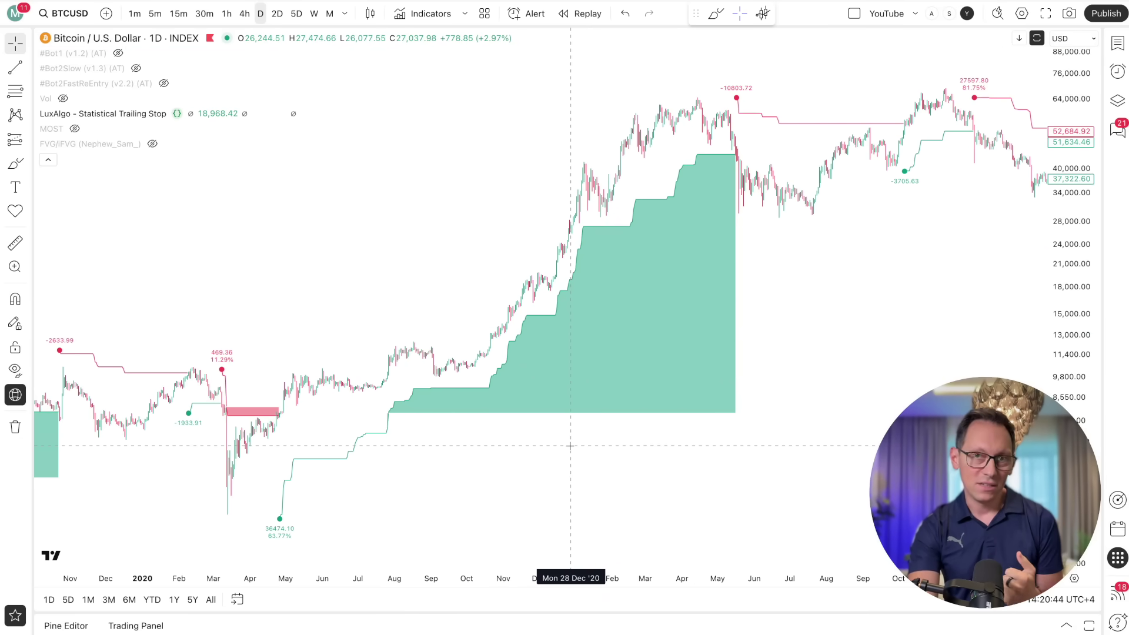
scroll(559, 443, "left", 5)
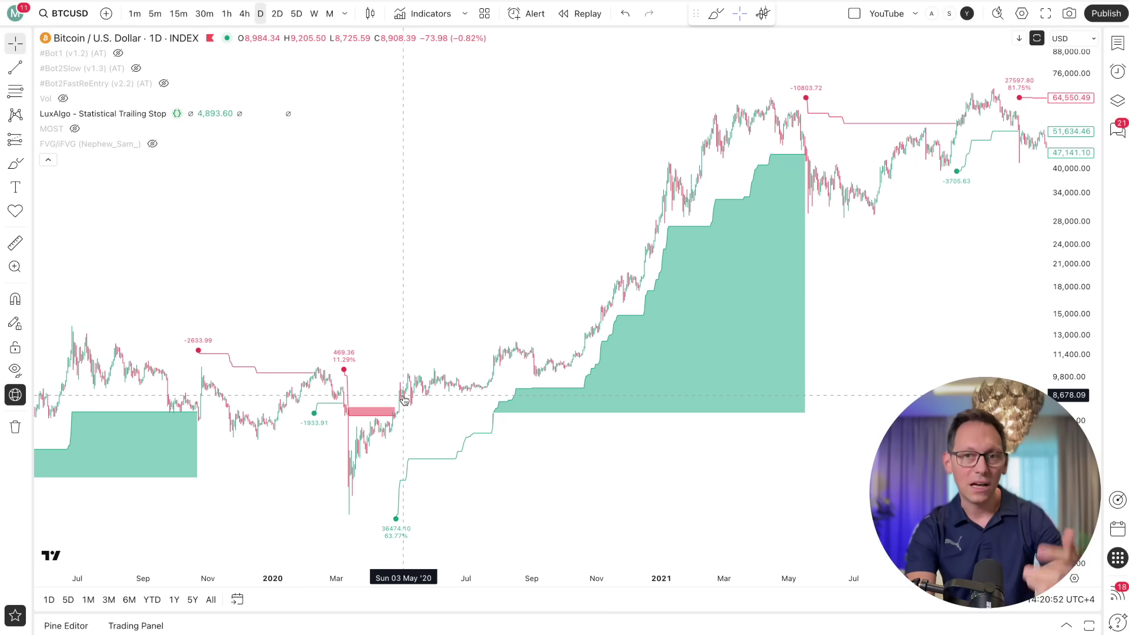
scroll(404, 399, "right", 3)
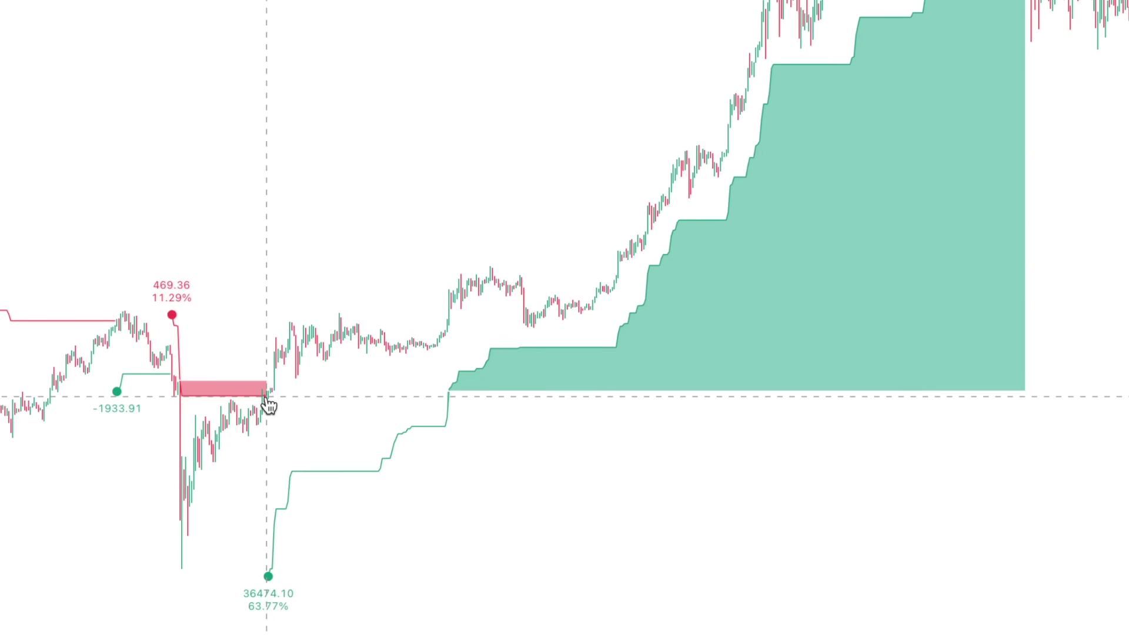
left_click(265, 398, "shift")
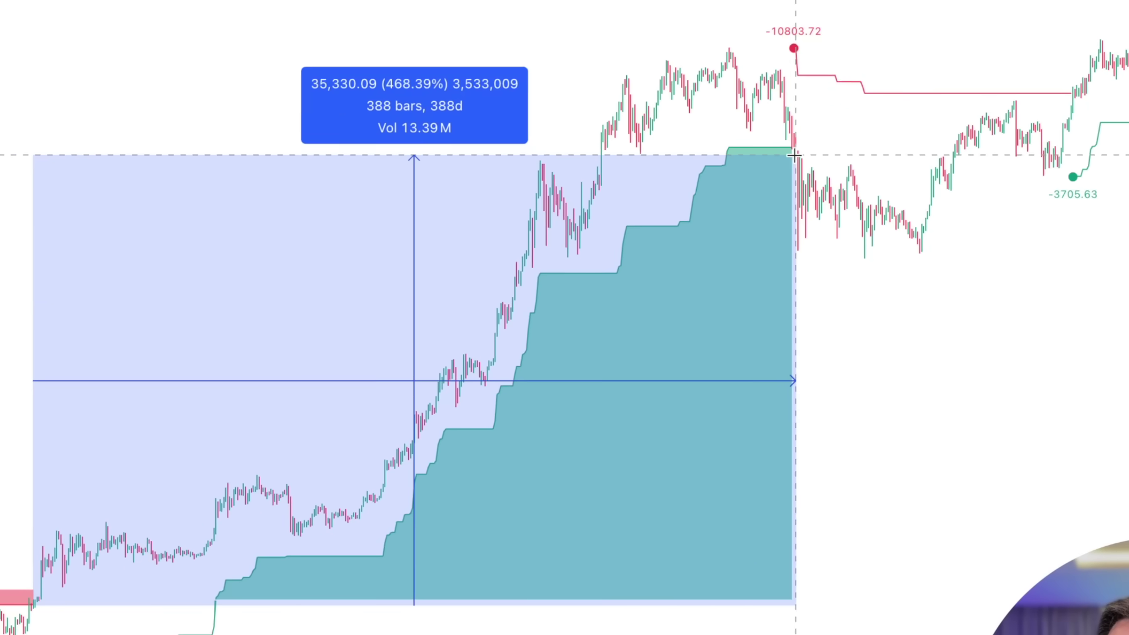
left_click(795, 153)
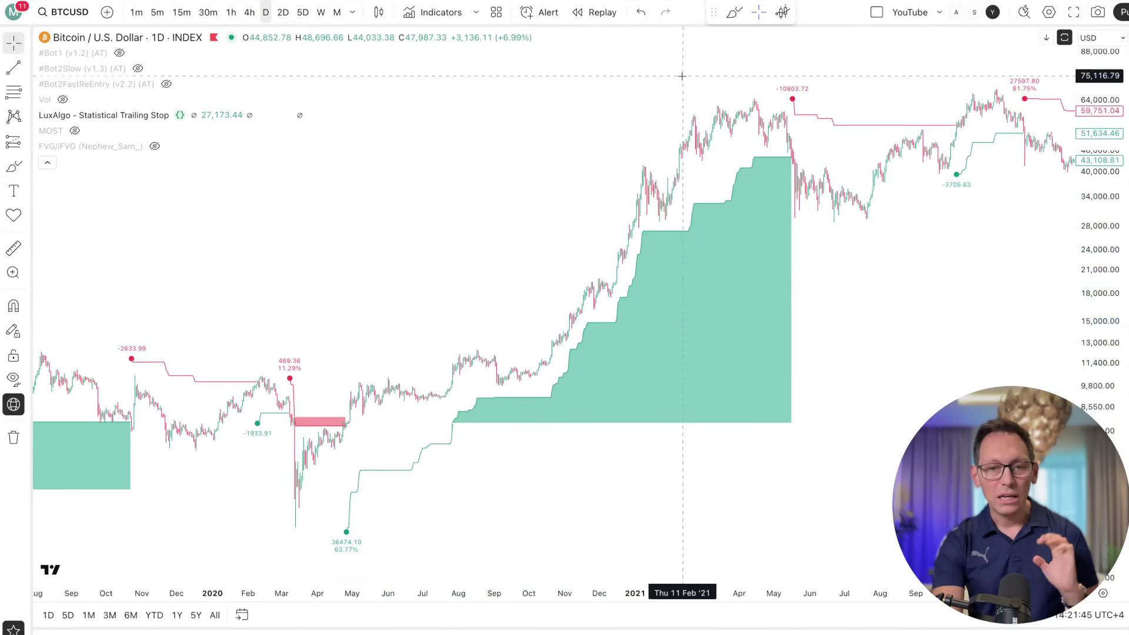
Step: In the indicator's Style settings, toggle the bearish and bullish Trail and Anchor plots to identify them
mouse_move(154, 118)
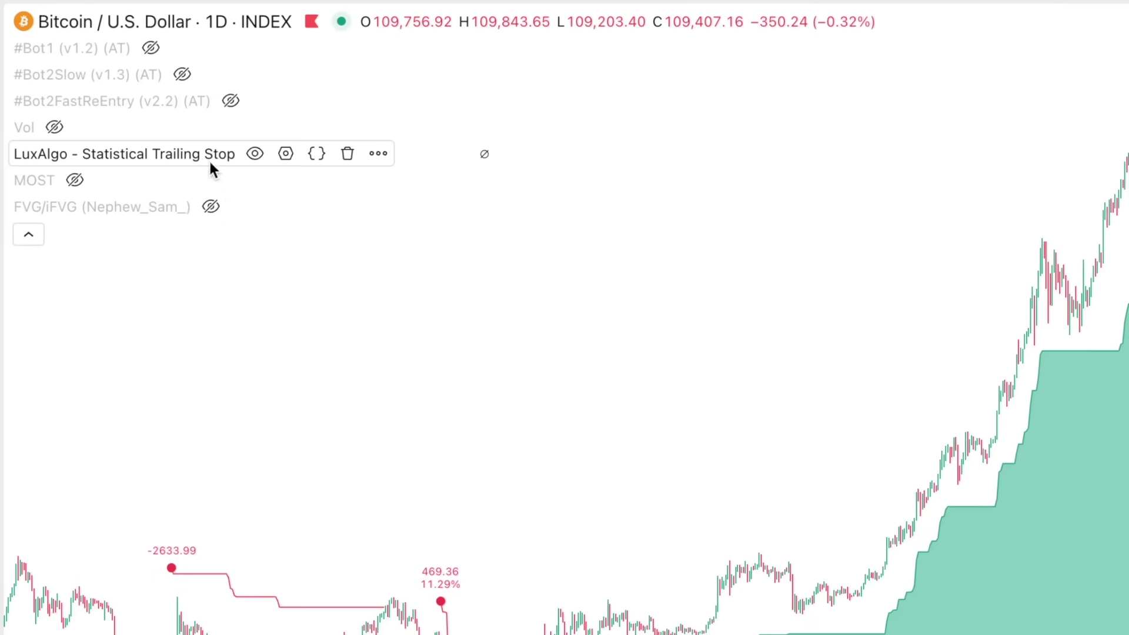
left_click(287, 154)
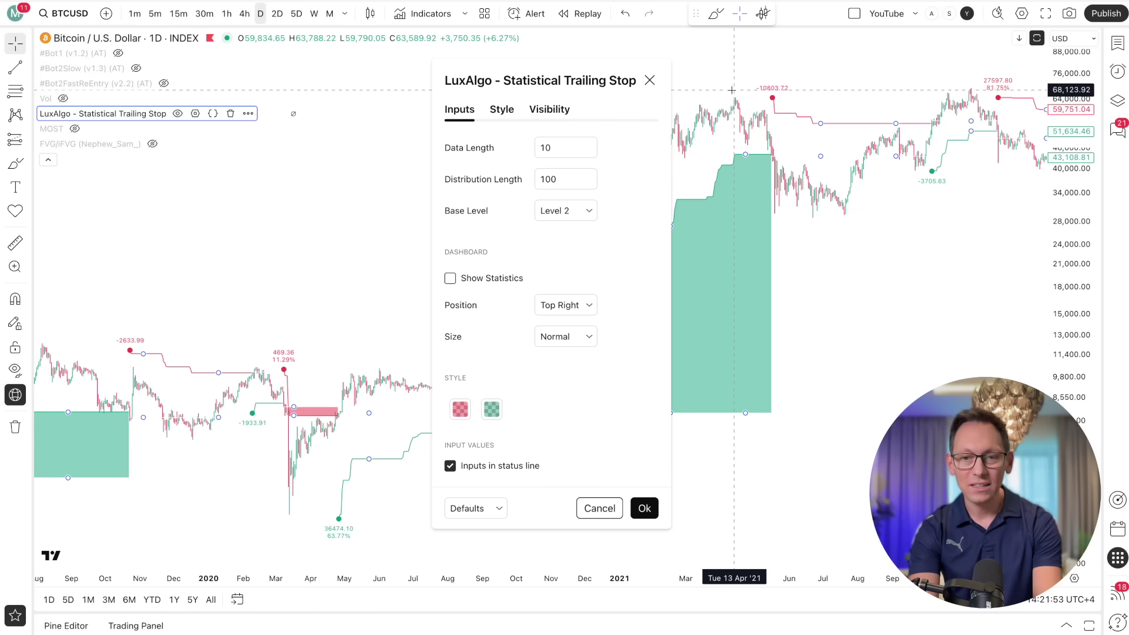
left_click(503, 110)
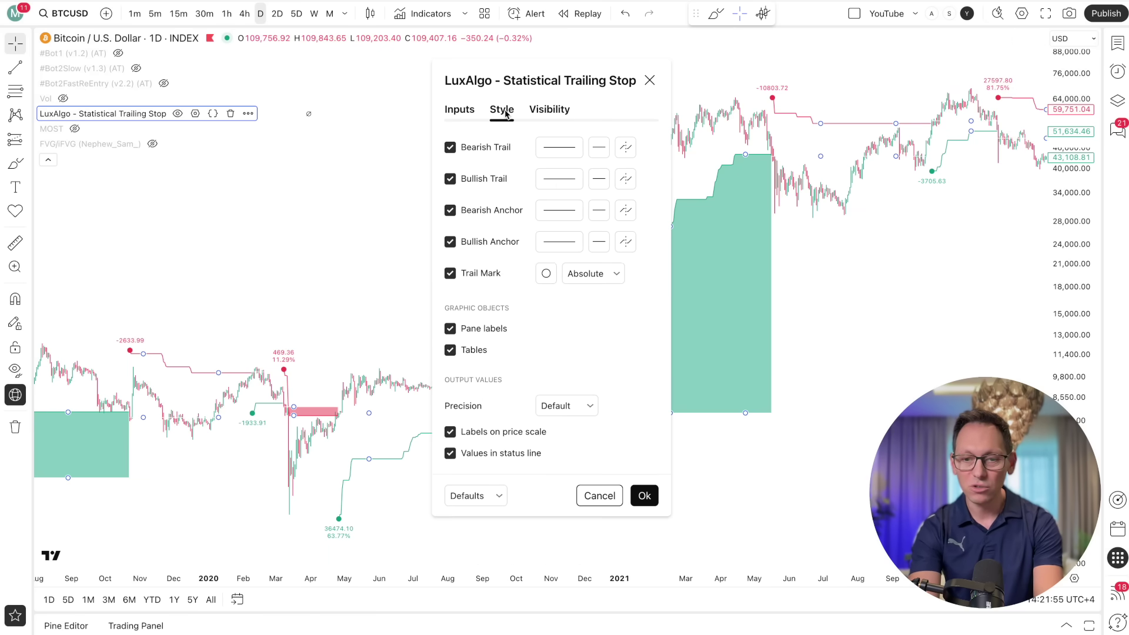
left_click(451, 148)
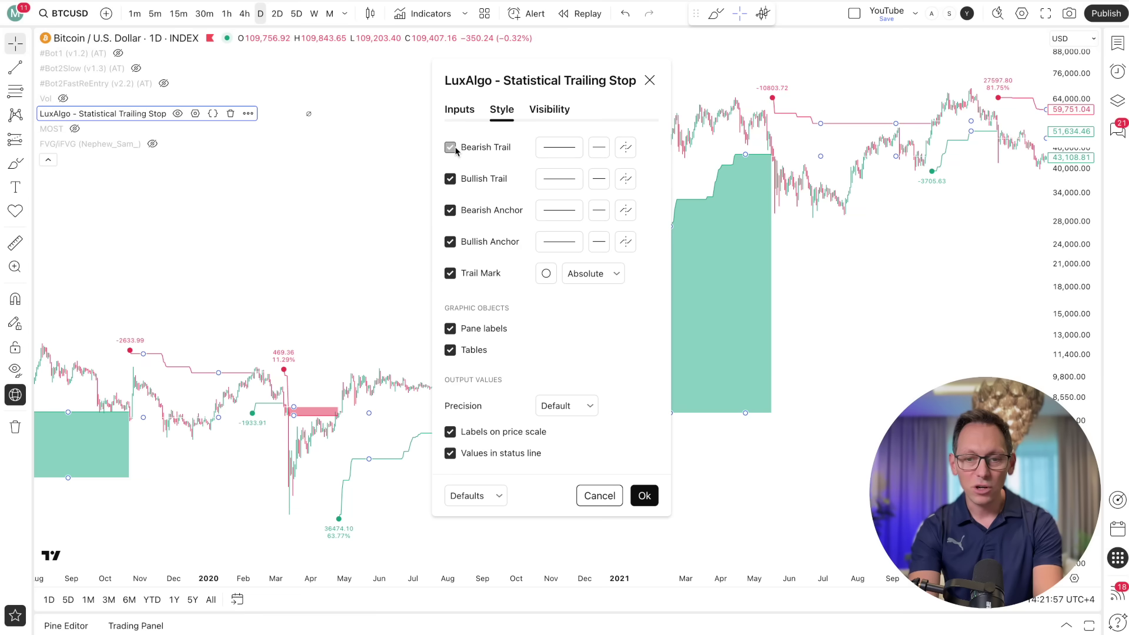
left_click(450, 179)
left_click(450, 179)
left_click(451, 210)
left_click(450, 210)
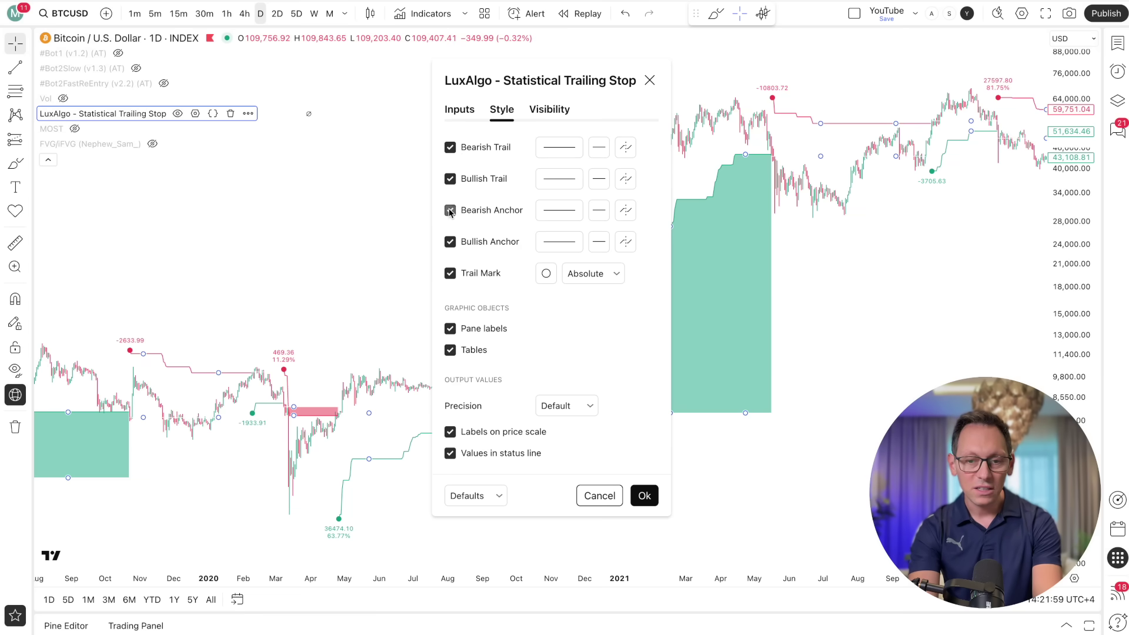
left_click(451, 242)
Step: Toggle Trail Mark on and off repeatedly to confirm which chart dots it draws
left_click(449, 275)
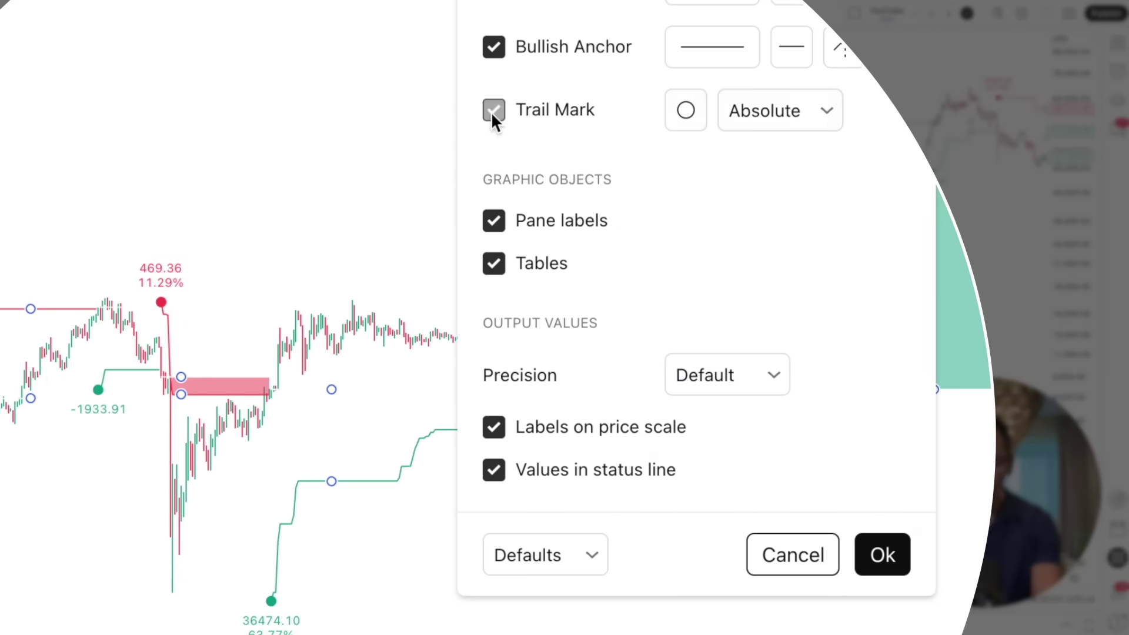
left_click(492, 111)
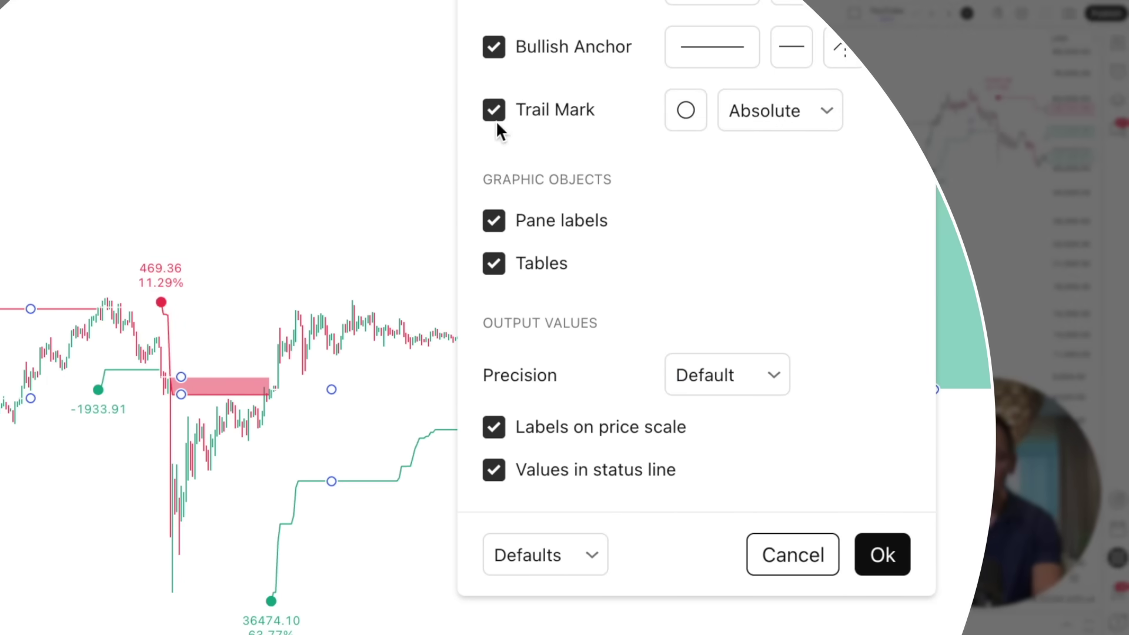
left_click(492, 110)
left_click(492, 112)
left_click(492, 111)
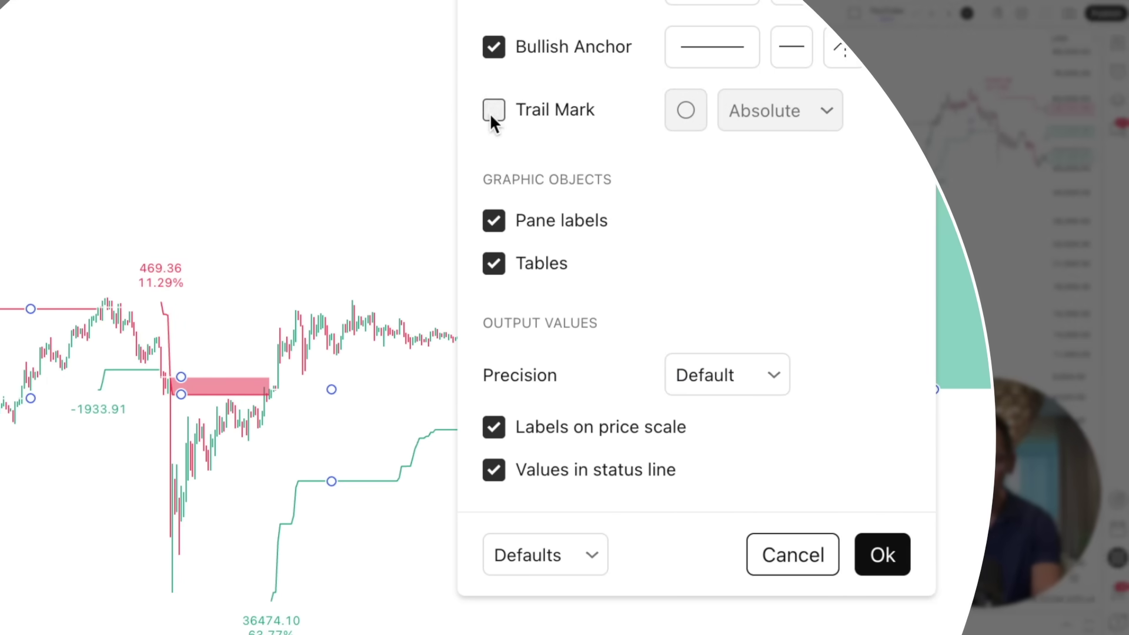
left_click(489, 112)
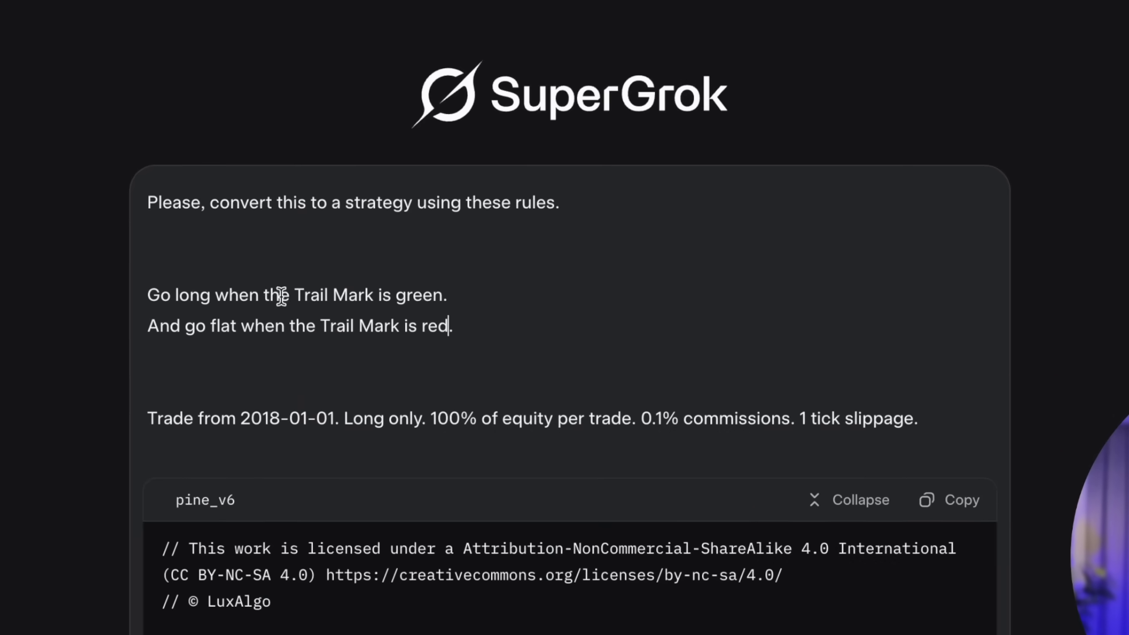
Step: Review the green/red Trail Mark entry and exit conditions and tidy the trade settings' 2018-01-01 start date
left_click_drag(264, 291, 448, 300)
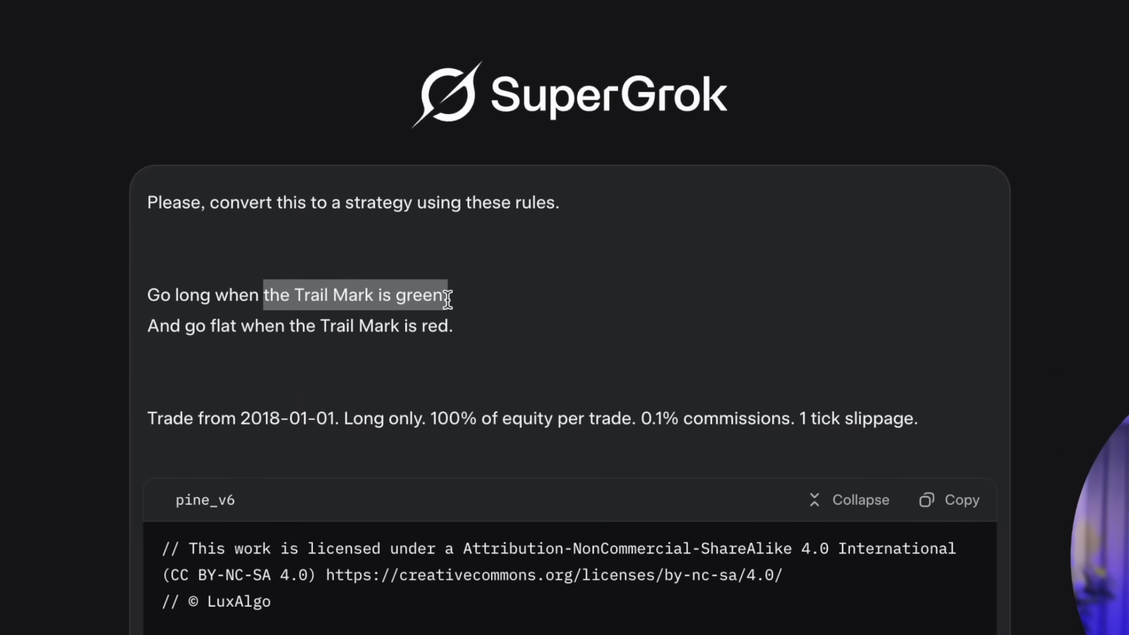
left_click_drag(310, 325, 467, 327)
left_click(473, 328)
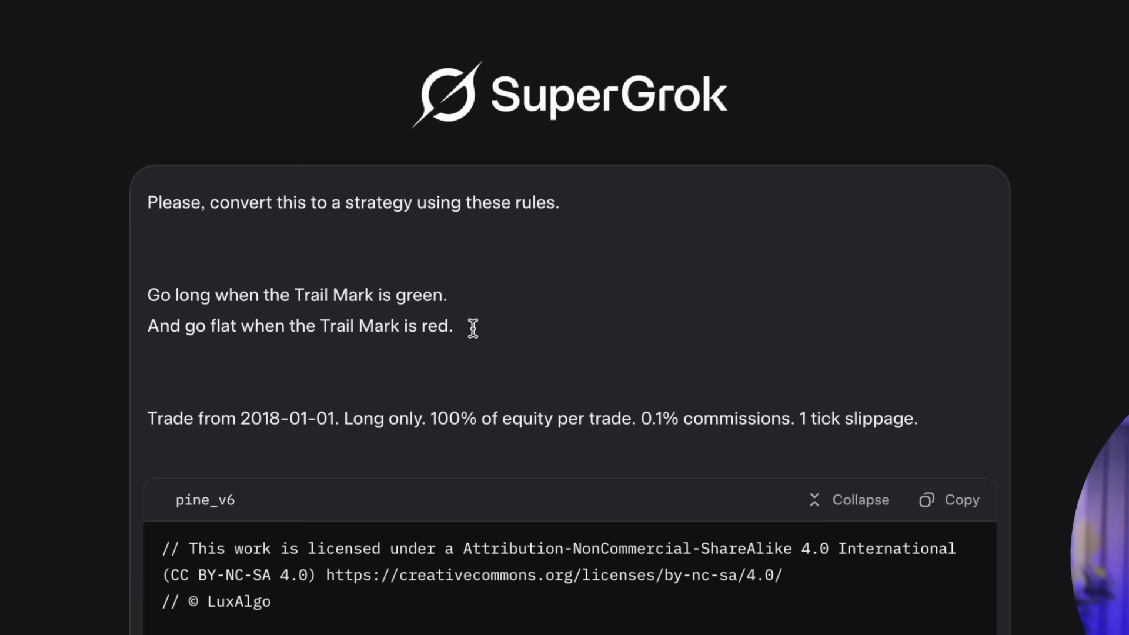
key("BackSpace")
triple_click(394, 398)
left_click(290, 393)
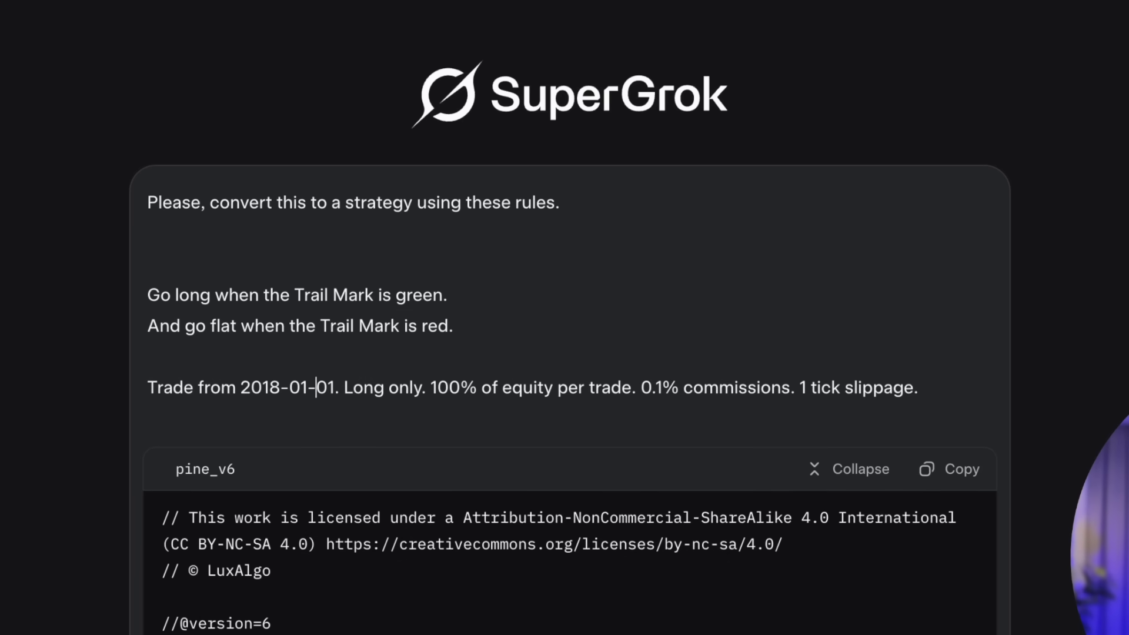
key("ctrl+shift+Left")
key("ctrl+shift+Left")
key("ctrl+shift+Left")
key("ctrl+shift+Left")
key("ctrl+shift+Left")
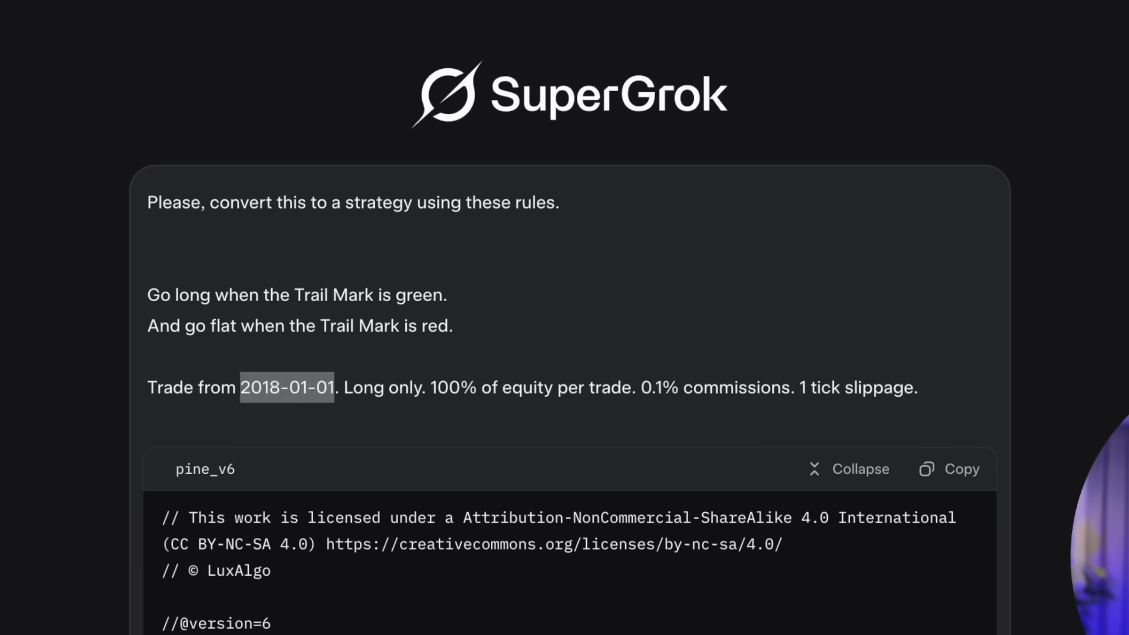
left_click(327, 395)
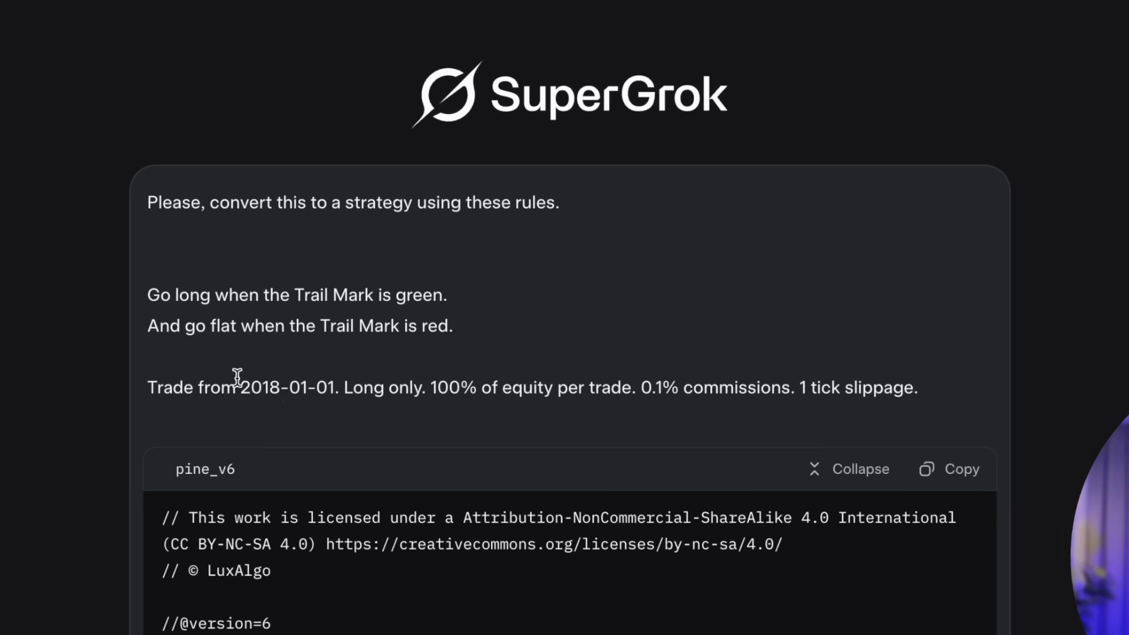
left_click_drag(242, 387, 324, 387)
left_click(362, 387)
Step: Copy the generated 'Statistical Trailing Stop Strategy [LuxAlgo]' code
scroll(1032, 289, "down", 20)
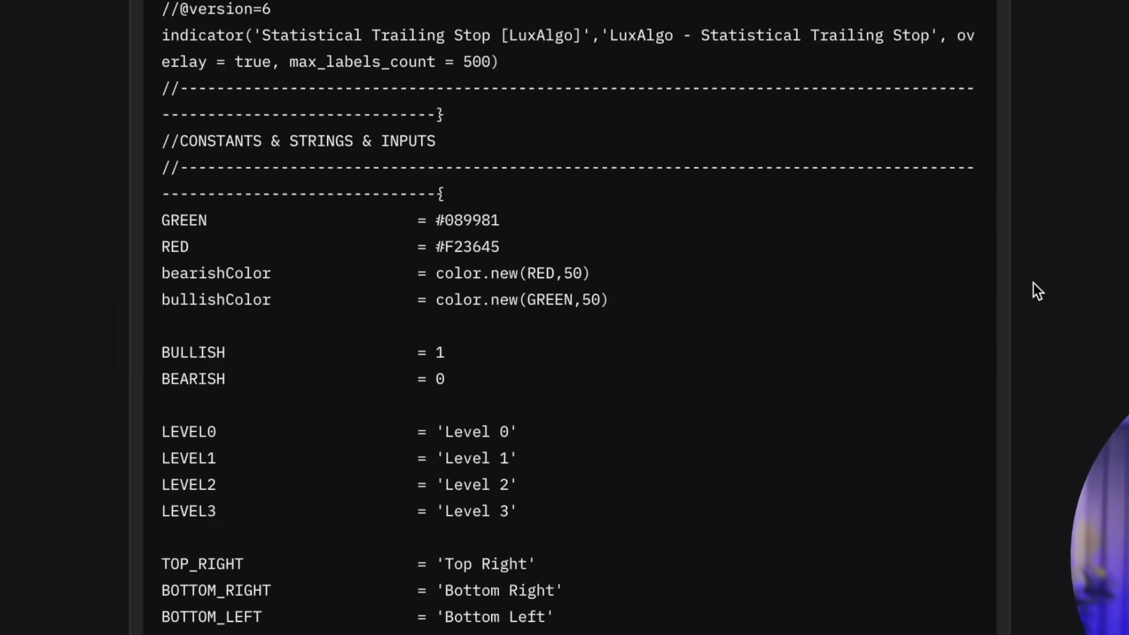
scroll(1033, 283, "down", 10)
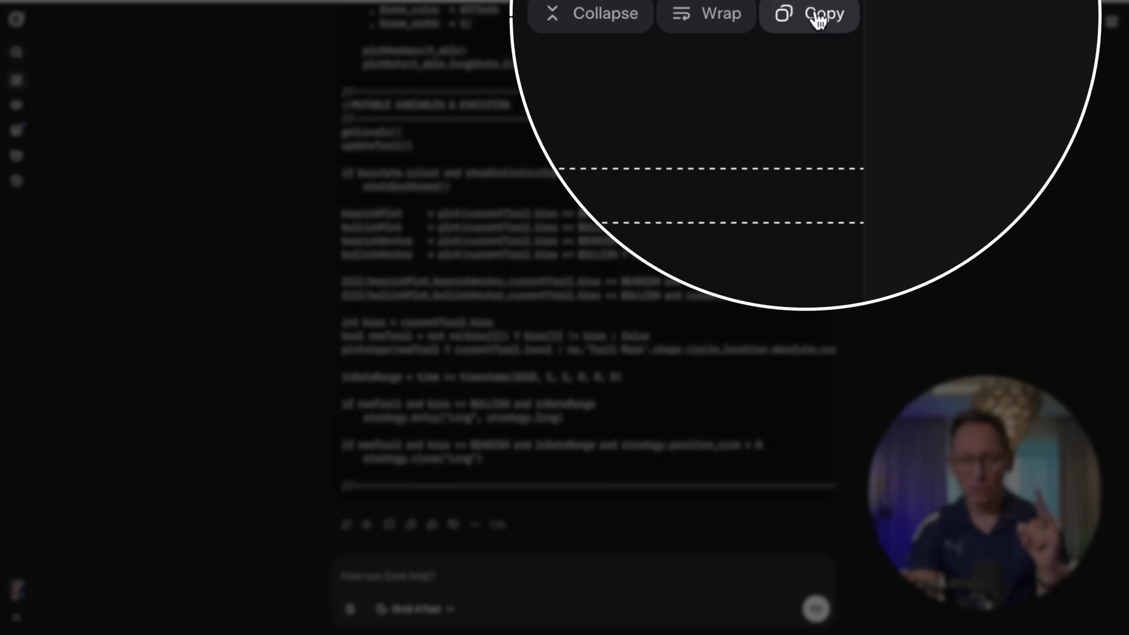
left_click(809, 15)
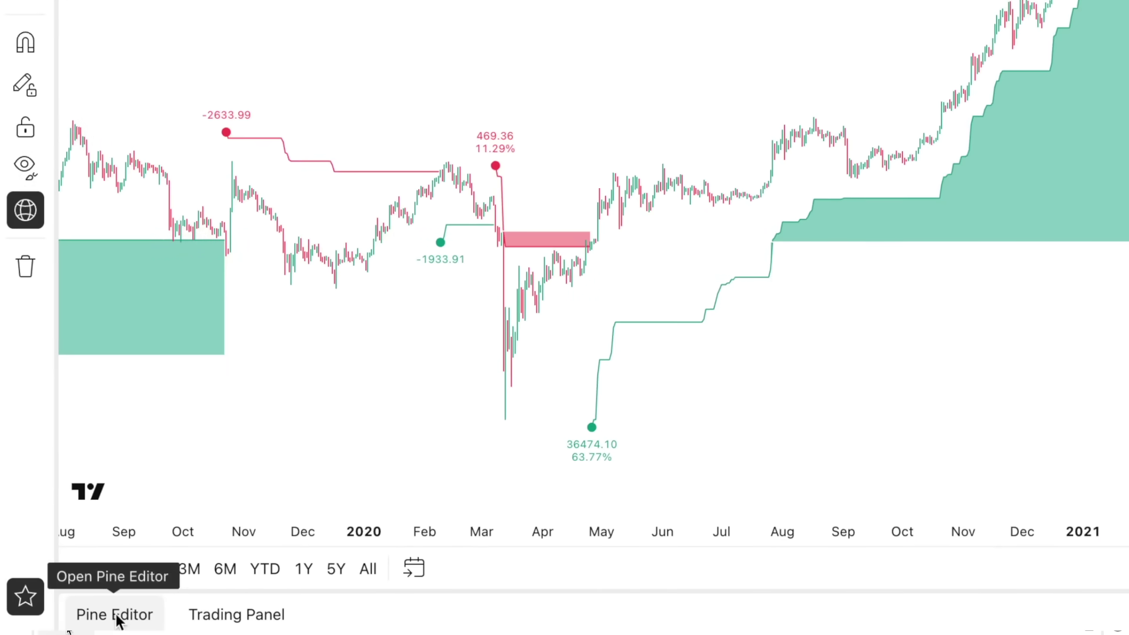
Step: Create a new blank strategy script in the Pine Editor
left_click(118, 617)
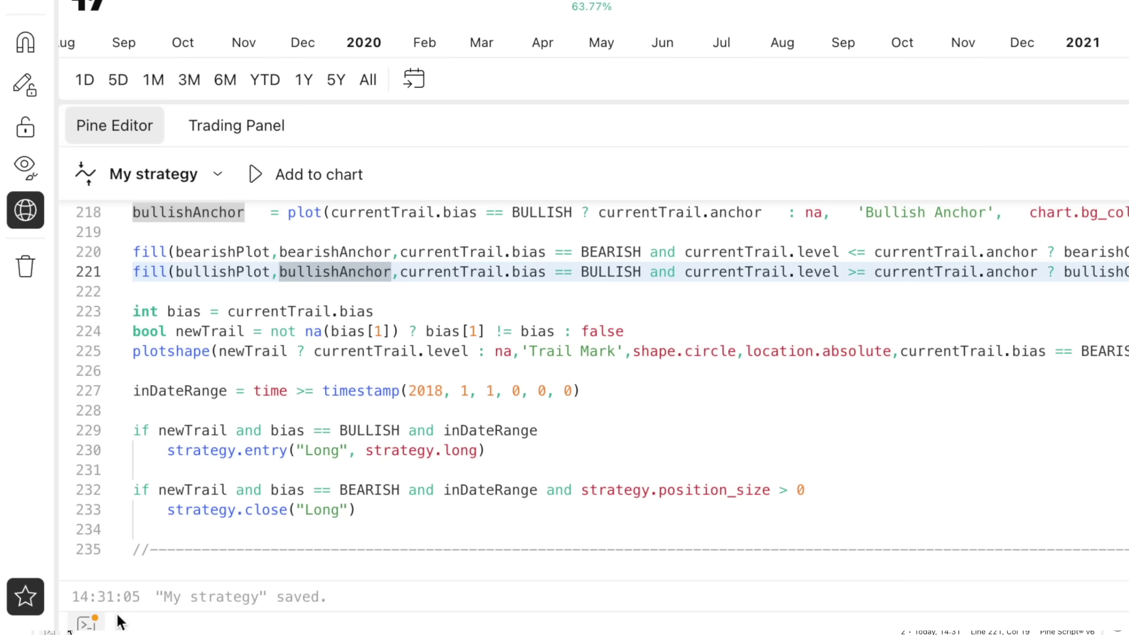
left_click(217, 173)
mouse_move(339, 391)
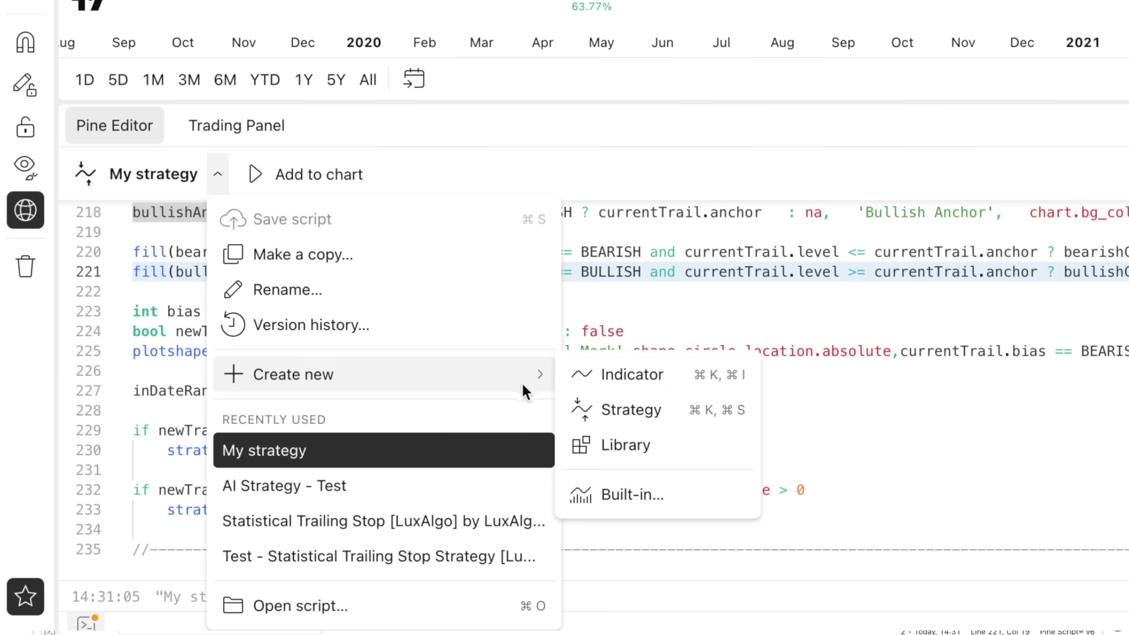
left_click(676, 404)
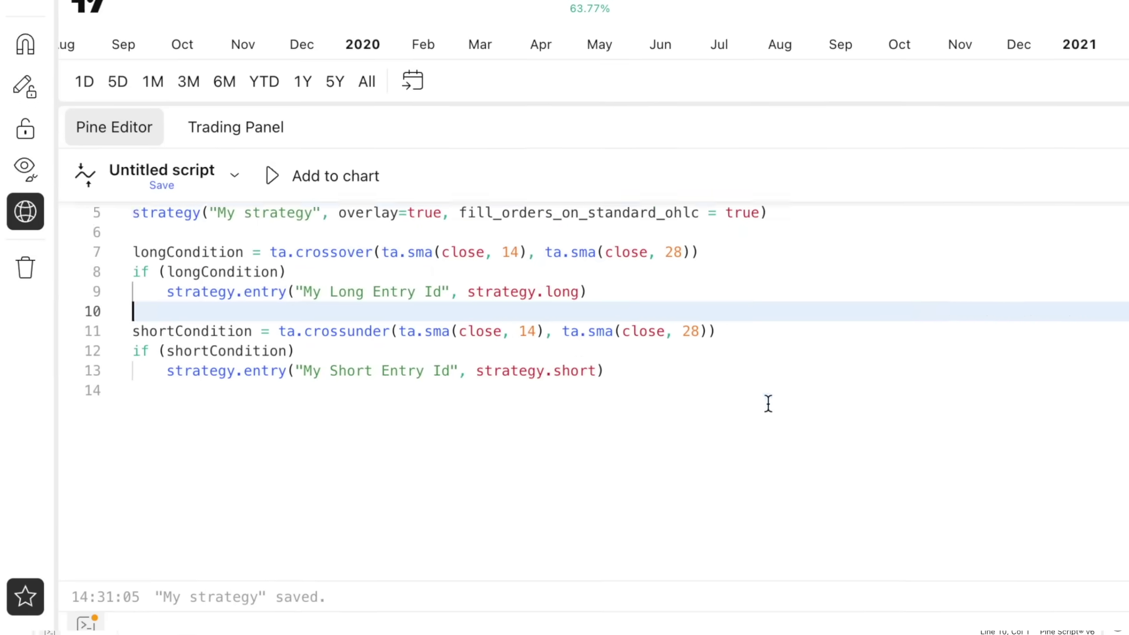
Step: Replace the template with the converted strategy code and save it under the suggested name
key("ctrl+a")
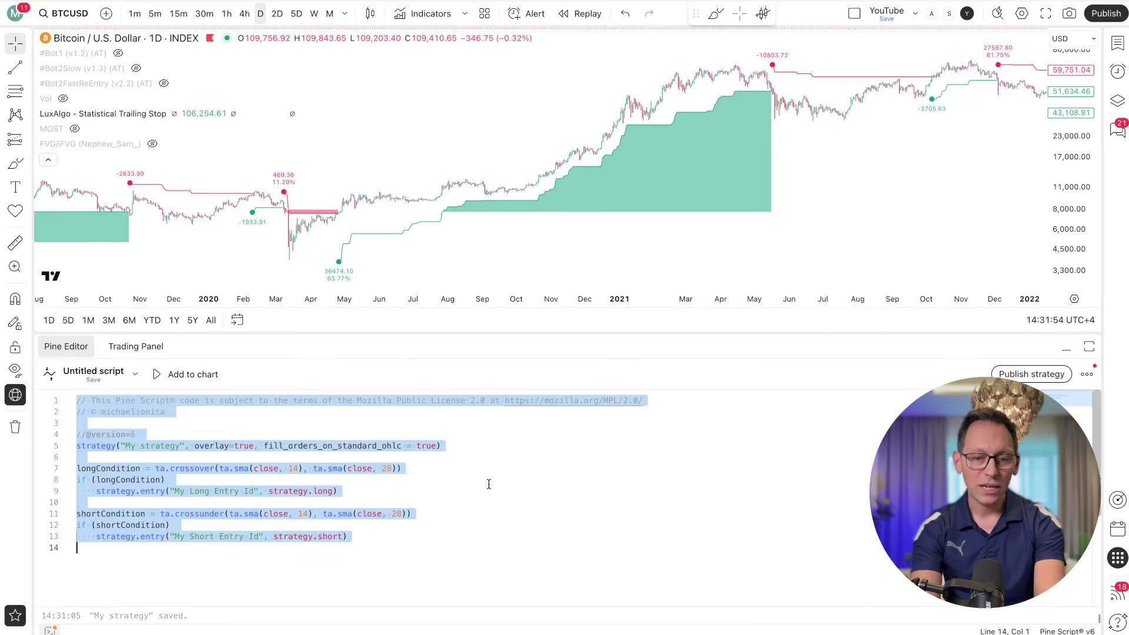
key("BackSpace")
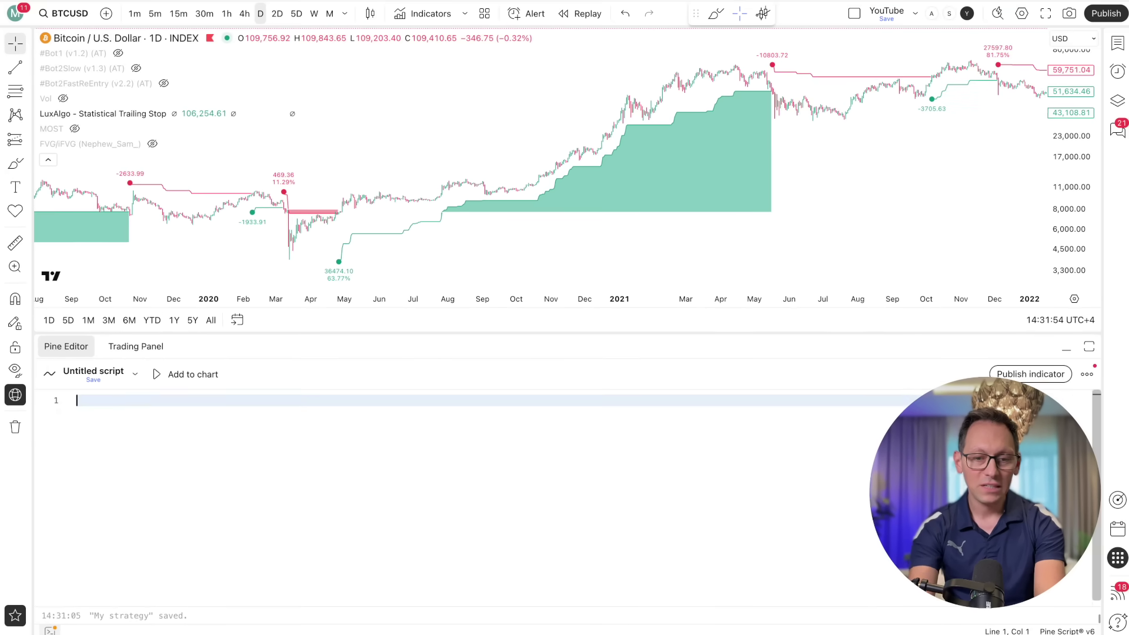
key("ctrl+v")
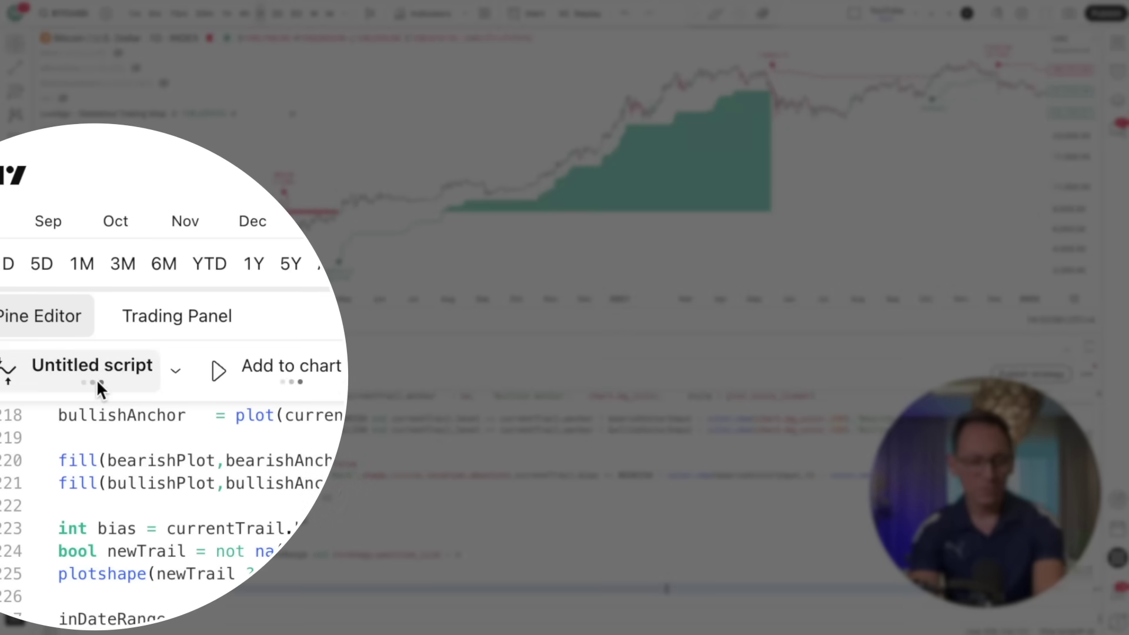
left_click(96, 379)
left_click(671, 347)
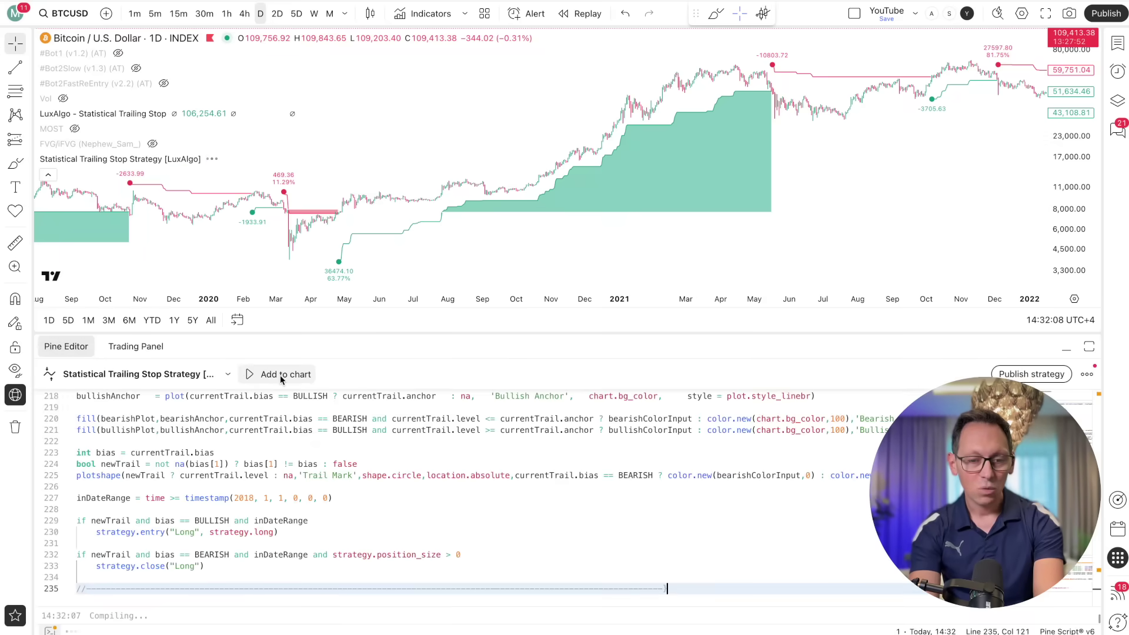
Step: Add the strategy to the BTCUSD chart and collapse the Strategy Tester report
left_click(279, 374)
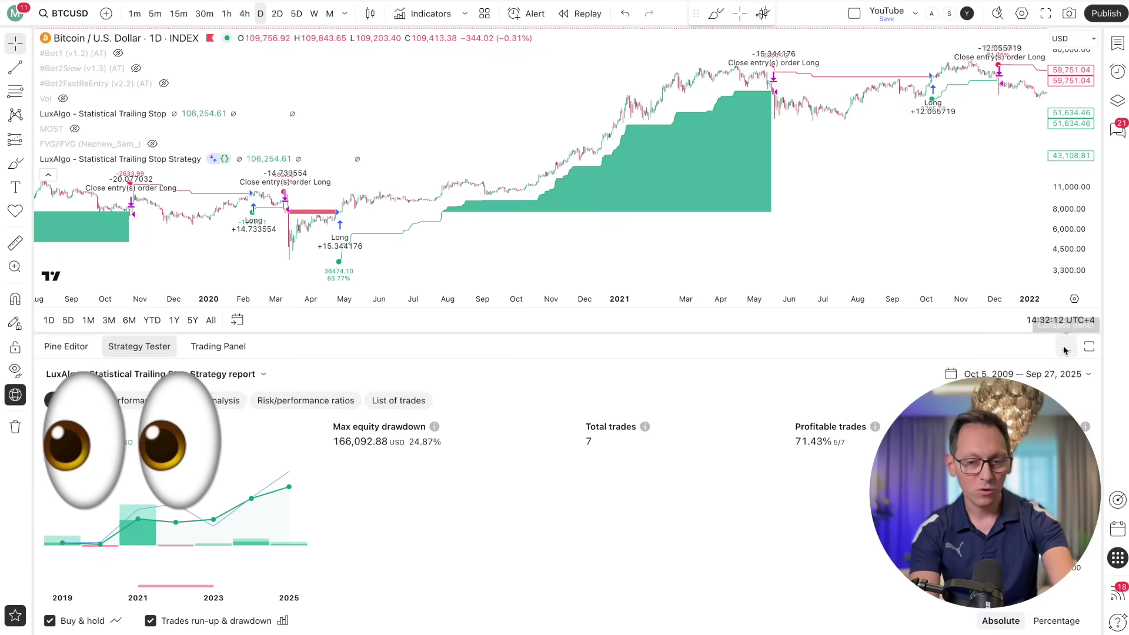
left_click(1066, 347)
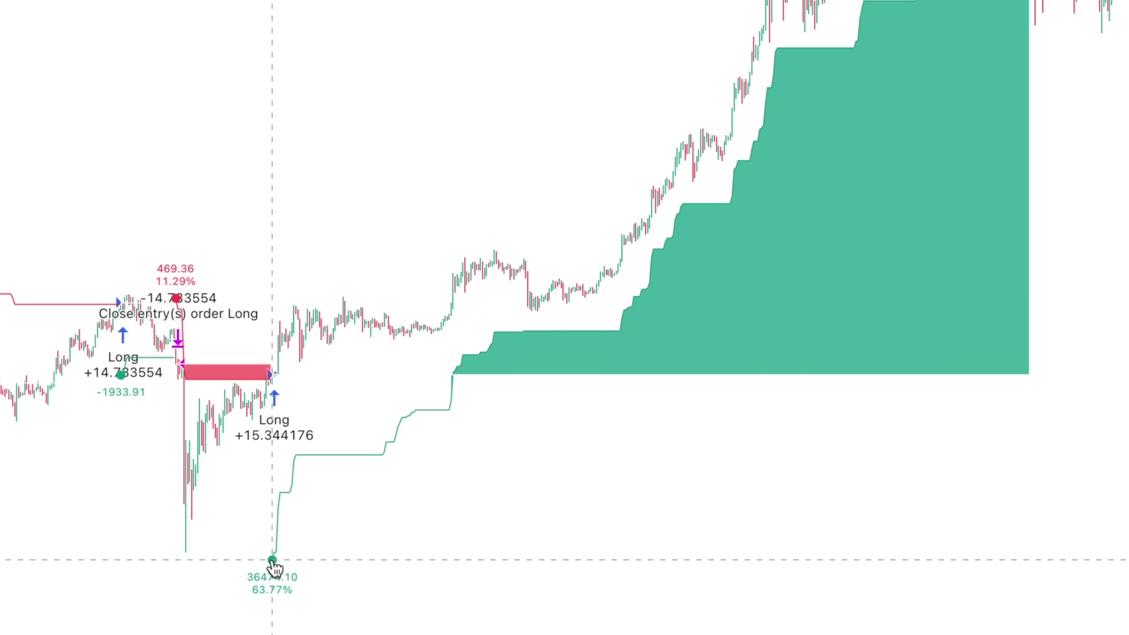
scroll(308, 479, "up", 5)
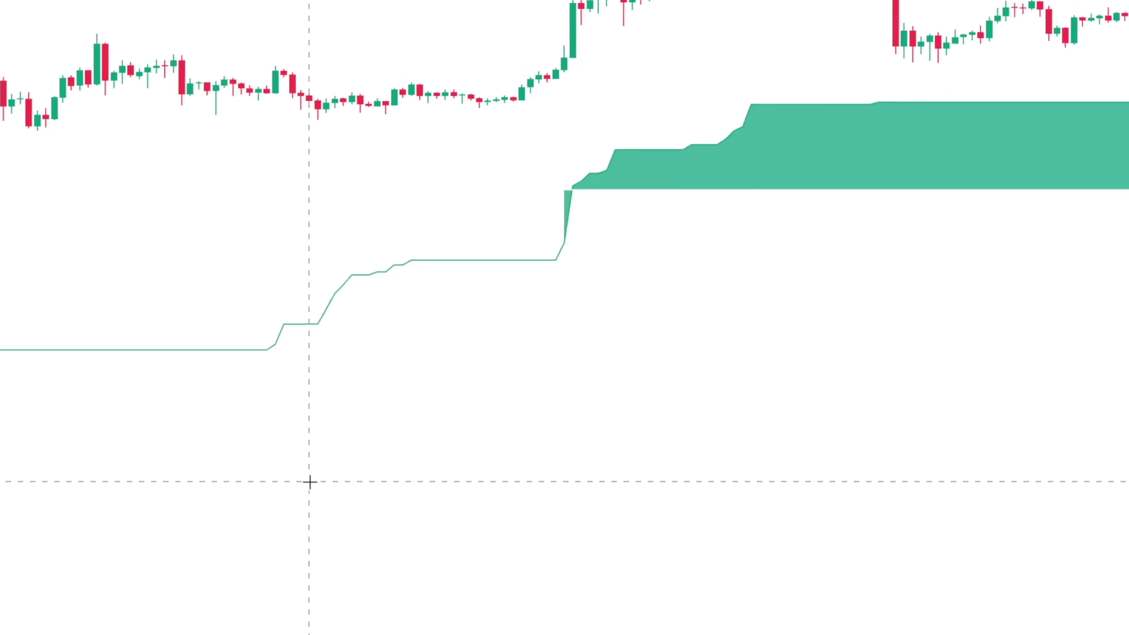
scroll(310, 482, "down", 3)
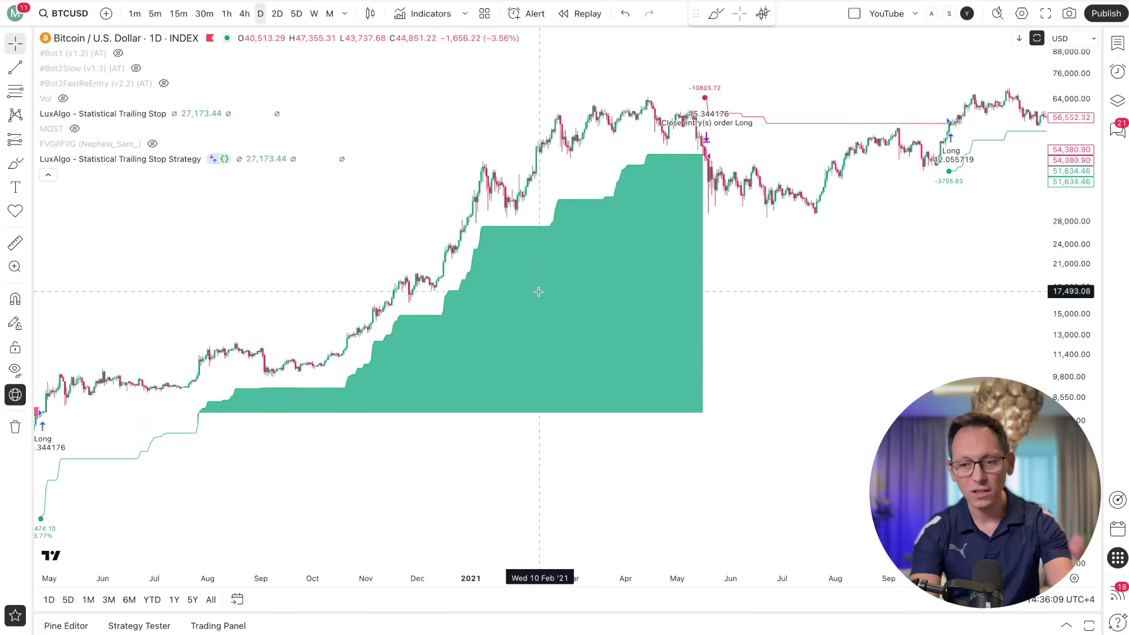
scroll(539, 291, "up", 10)
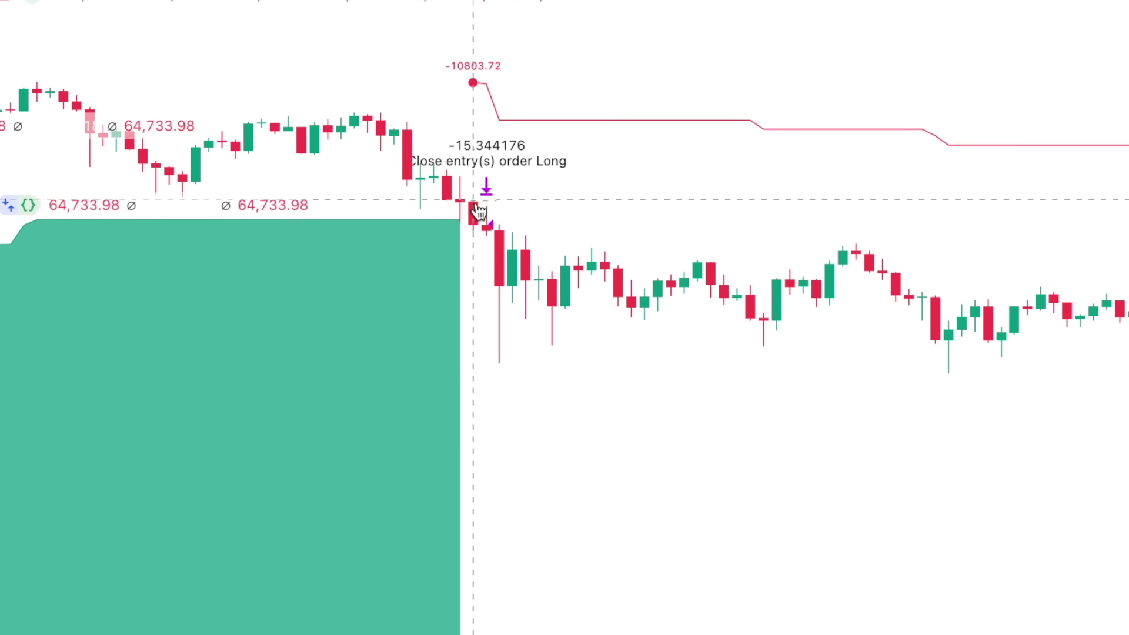
scroll(528, 266, "down", 10)
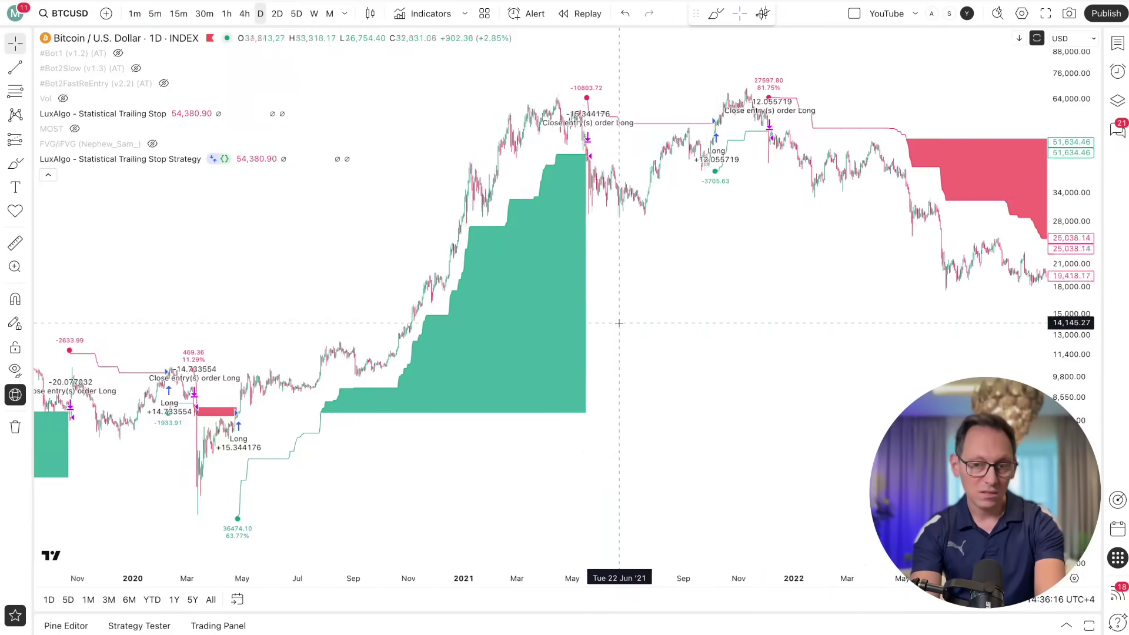
scroll(620, 323, "up", 5)
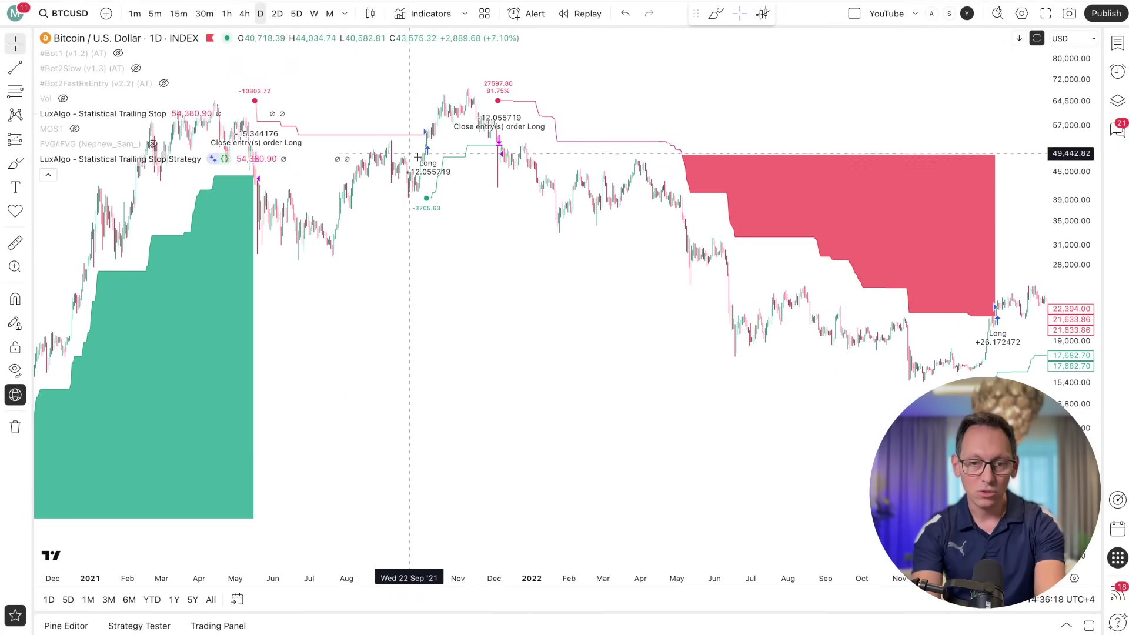
scroll(482, 223, "right", 15)
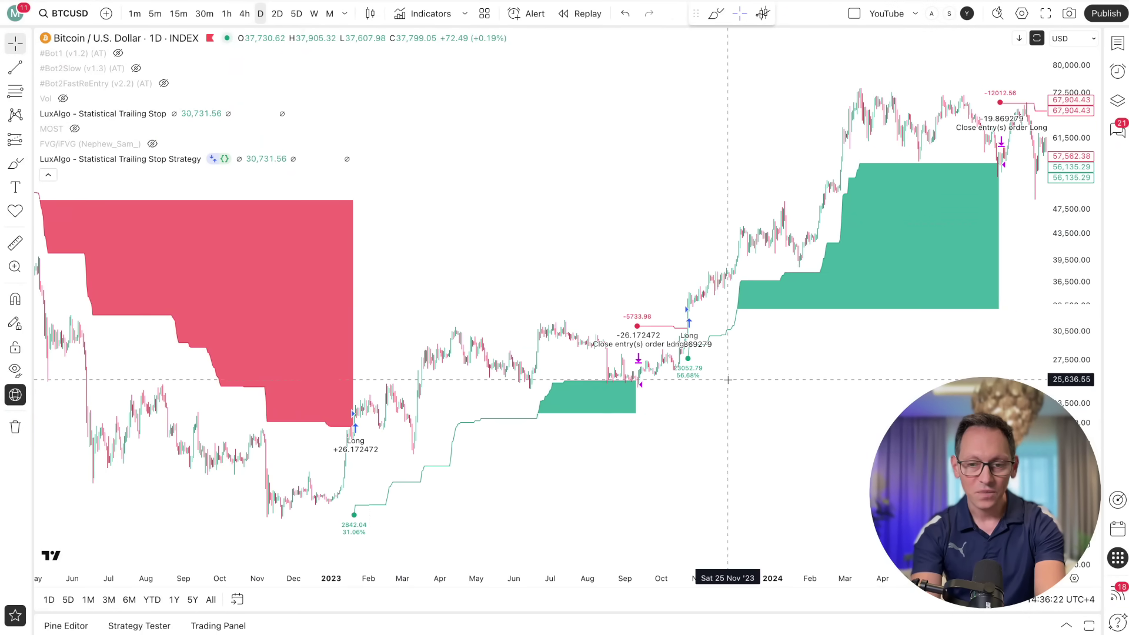
scroll(728, 380, "right", 8)
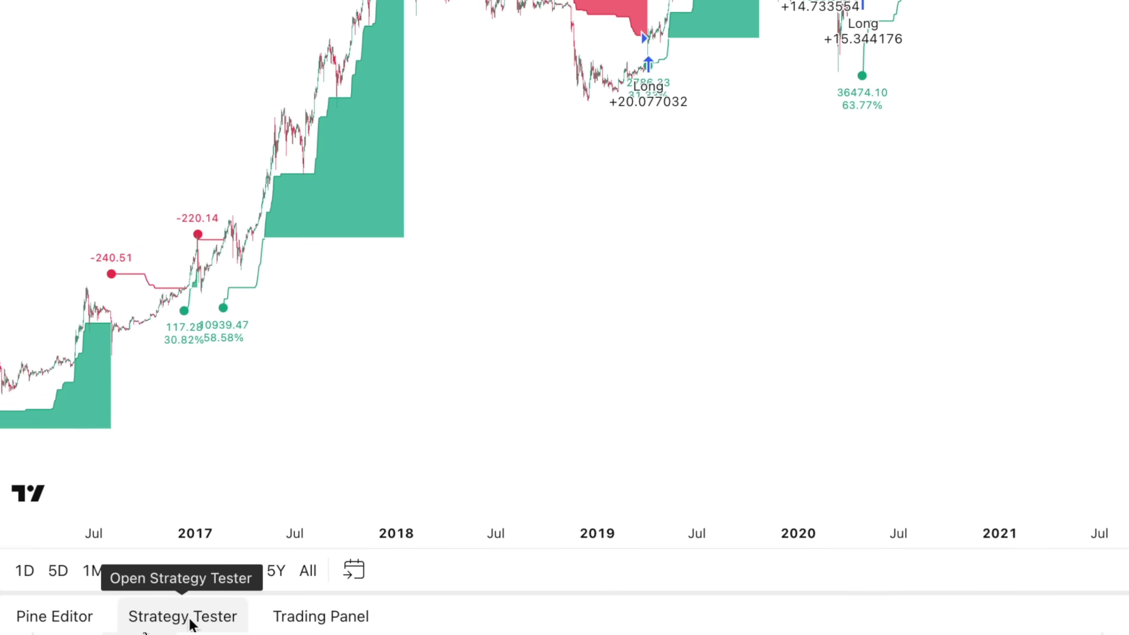
Step: Review the Strategy Tester overview, then choose Add alert from the report's options menu
left_click(189, 618)
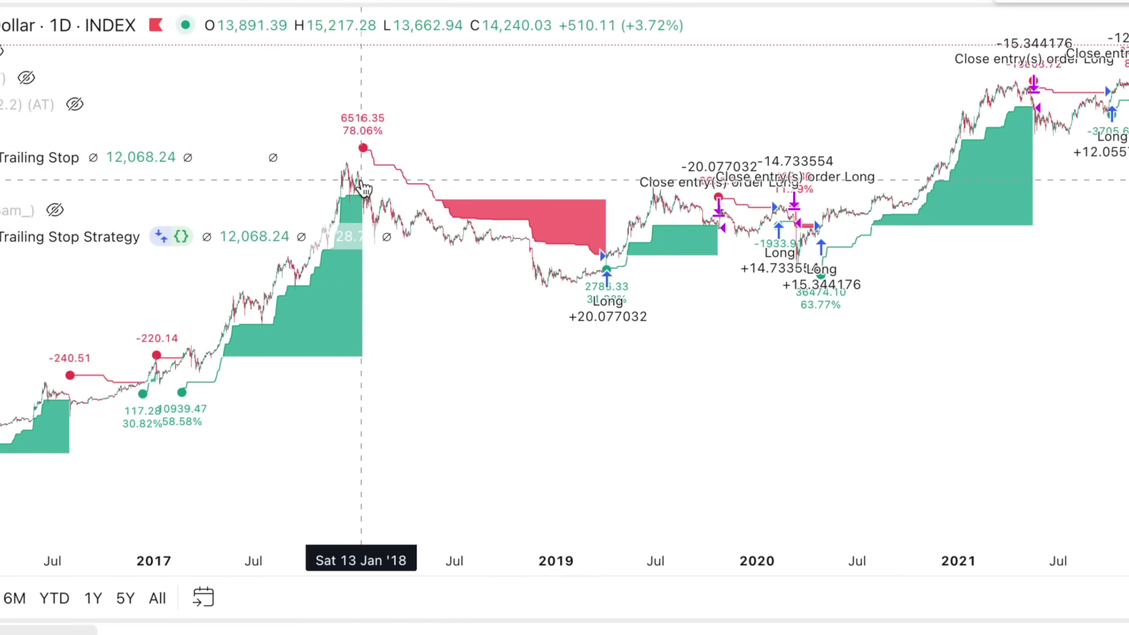
scroll(458, 281, "up", 5)
scroll(458, 281, "left", 3)
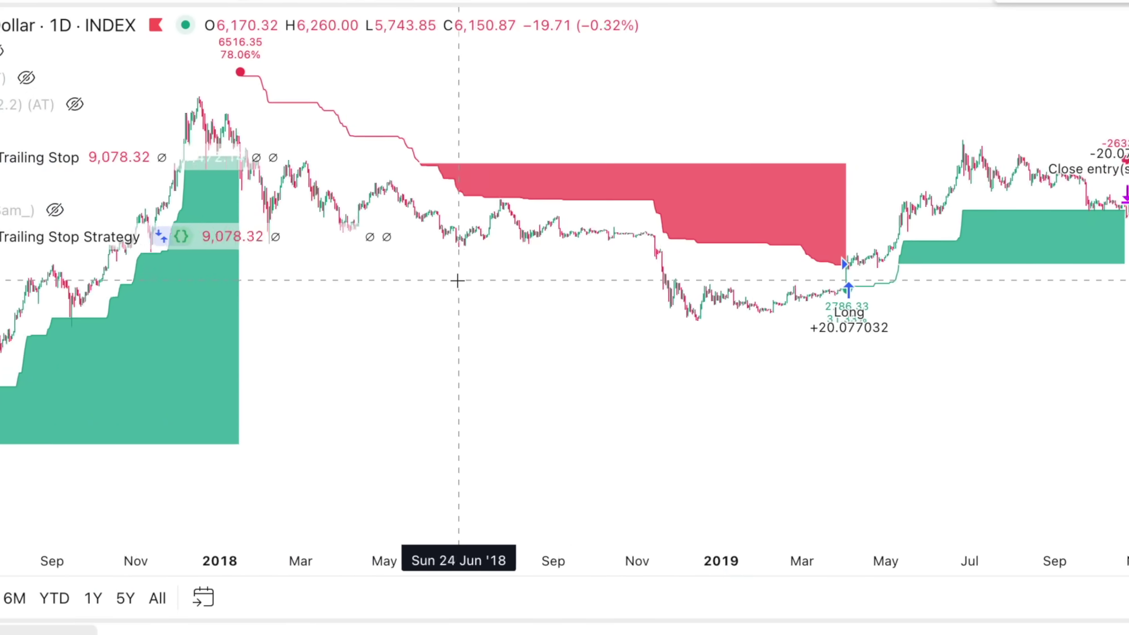
scroll(457, 280, "down", 1)
scroll(457, 281, "left", 2)
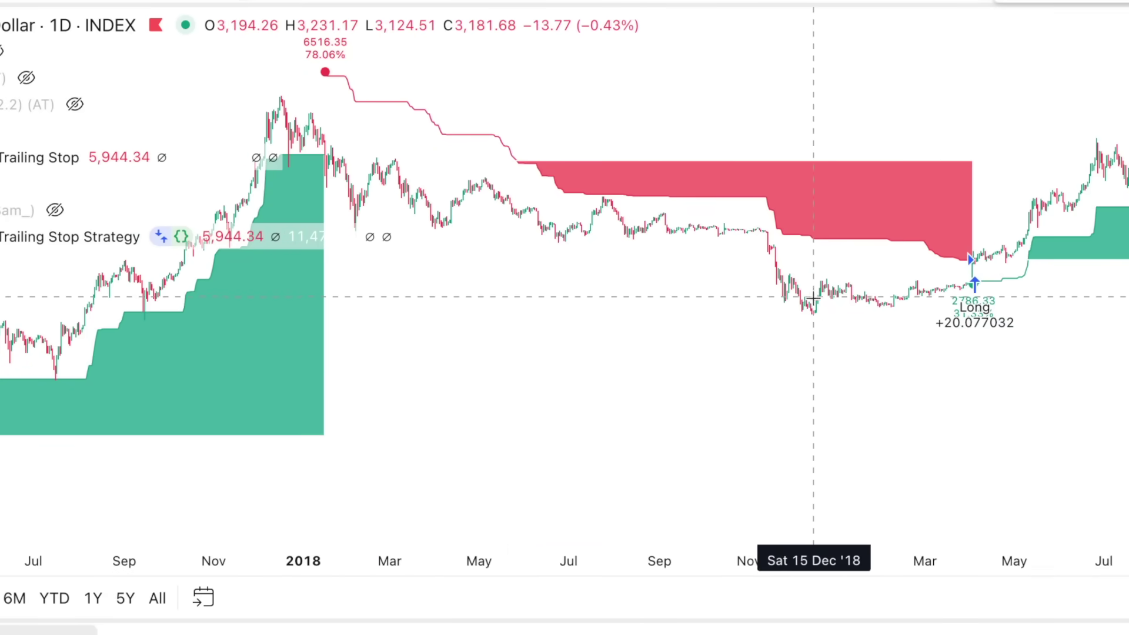
scroll(835, 307, "right", 5)
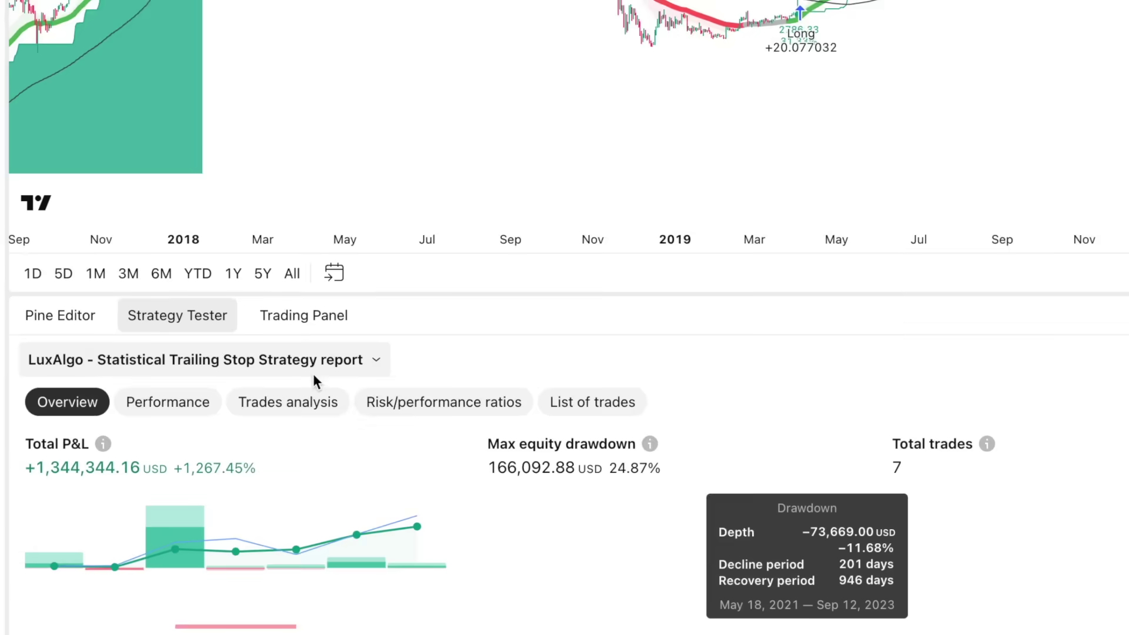
left_click(118, 418)
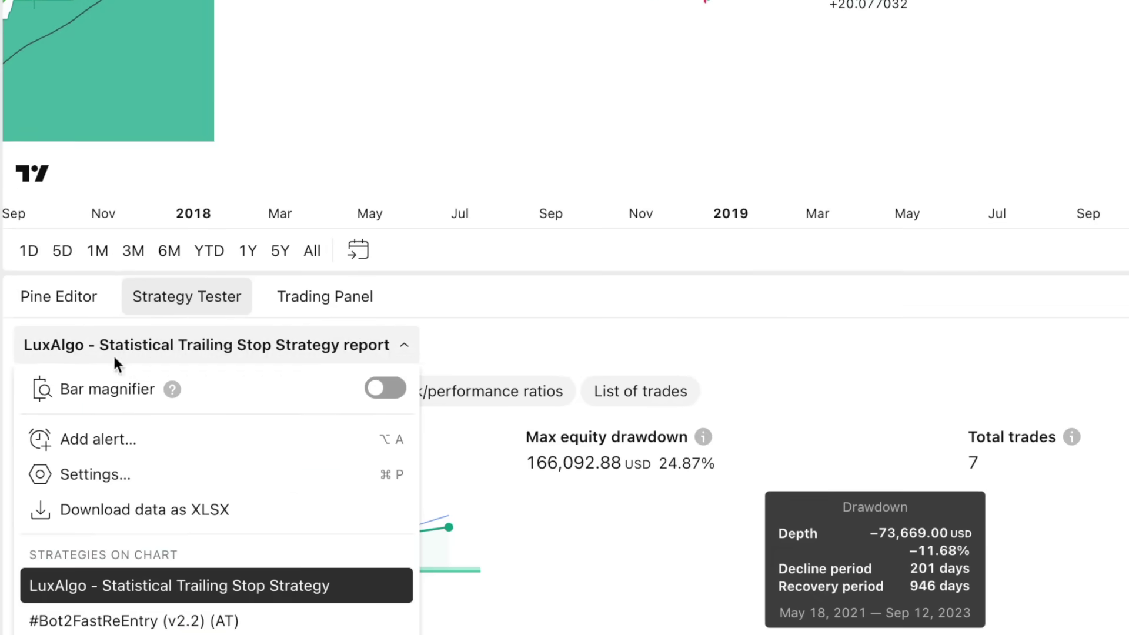
left_click(100, 441)
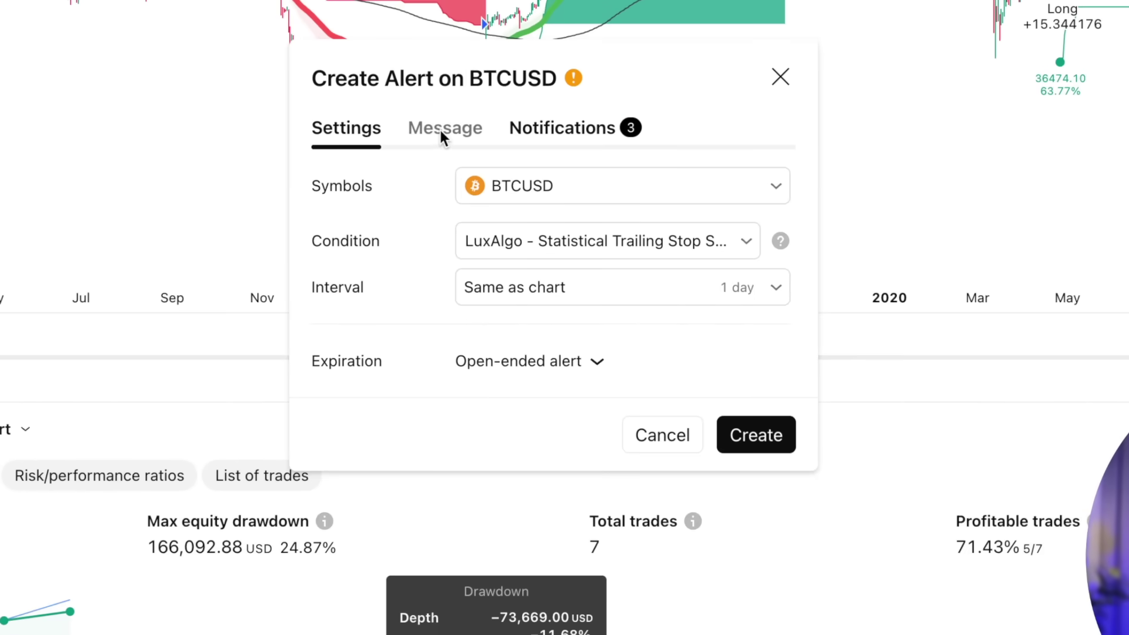
Step: Clear the alert's default message text so the message is empty
left_click(441, 131)
left_click(640, 465)
key("ctrl+a")
key("BackSpace")
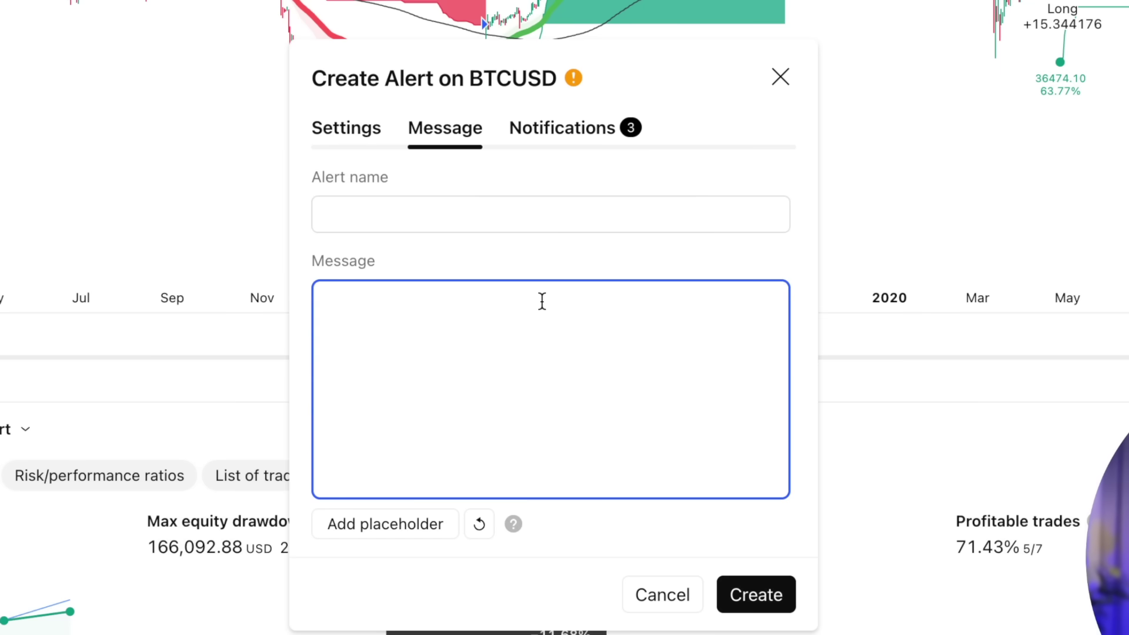
Step: Enable Webhook URL notifications for the alert, then go to the Signum trading homepage
left_click(585, 122)
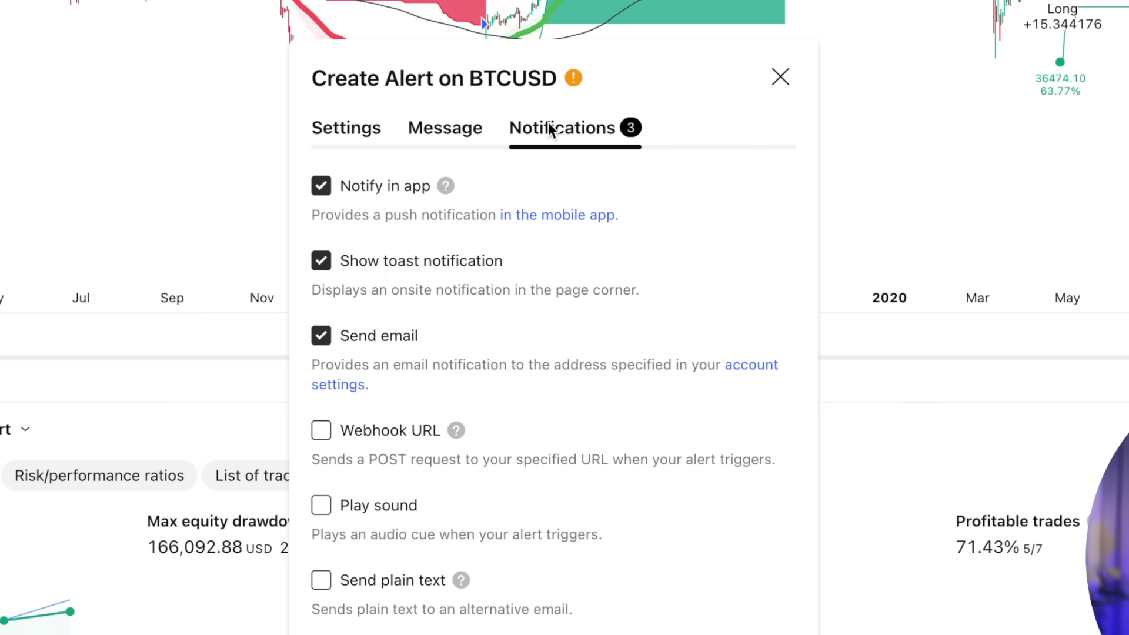
left_click(321, 430)
left_click_drag(488, 88, 463, 0)
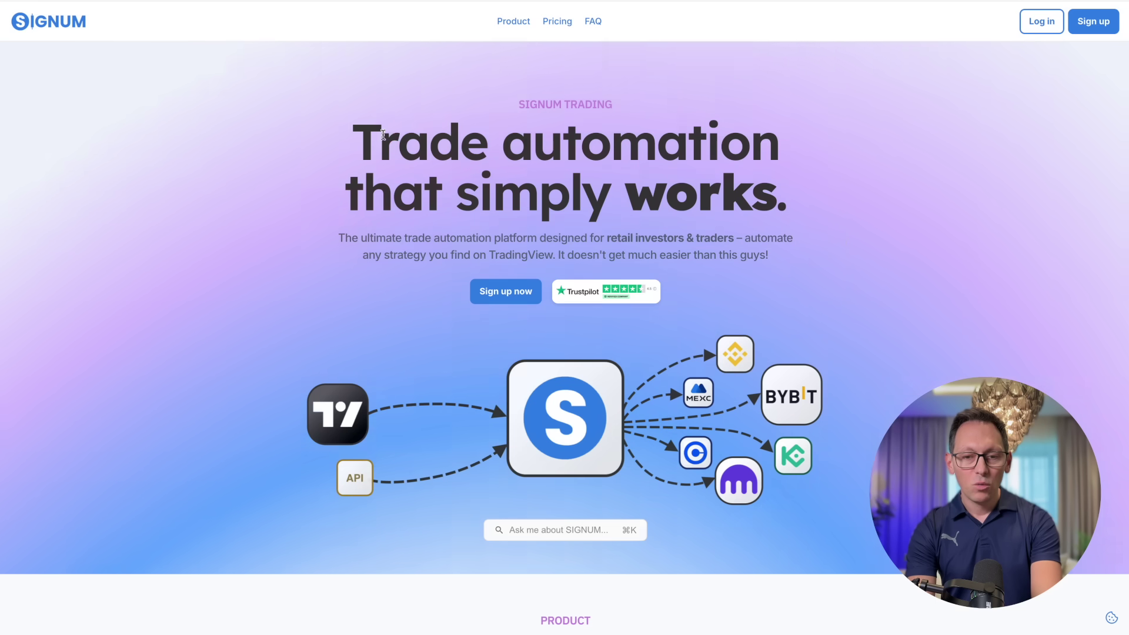
left_click_drag(350, 123, 764, 254)
left_click(758, 249)
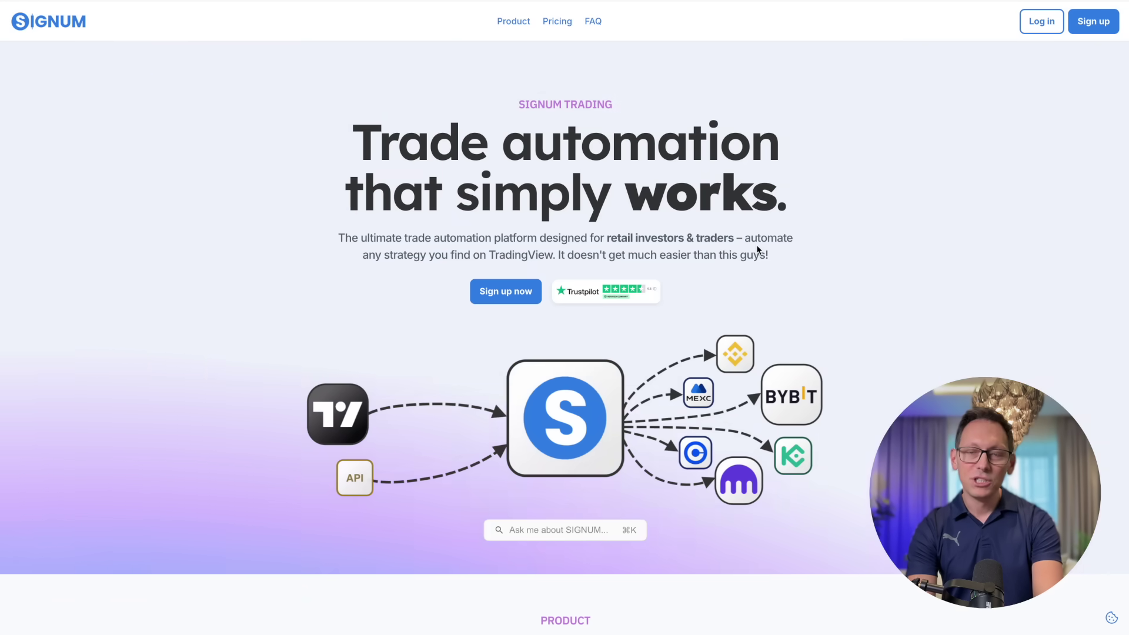
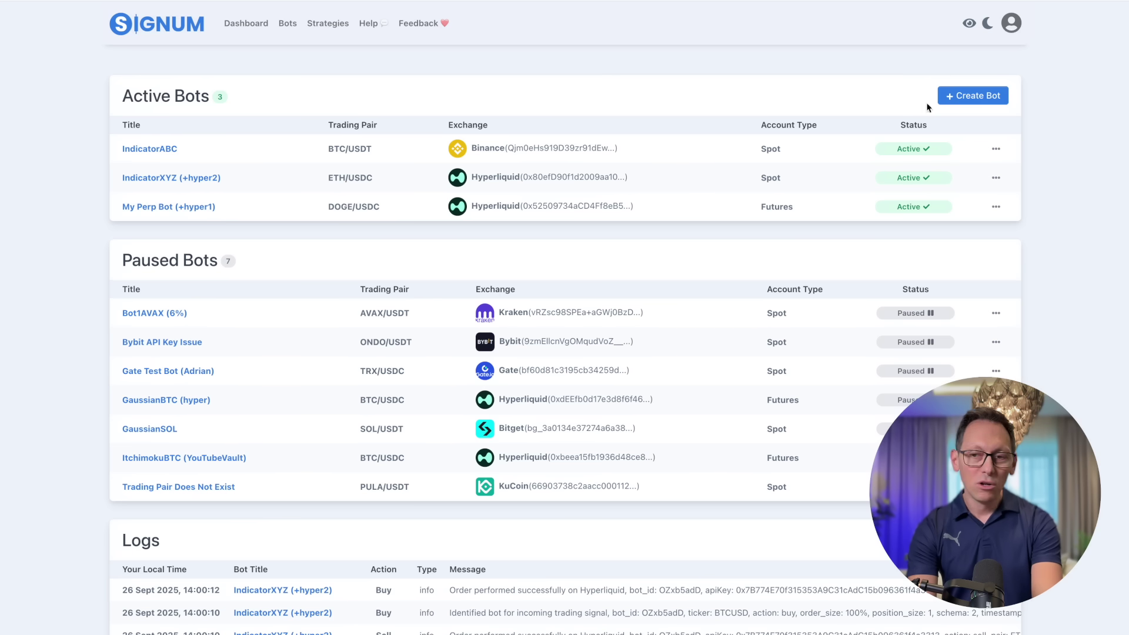
left_click(964, 98)
scroll(590, 438, "down", 3)
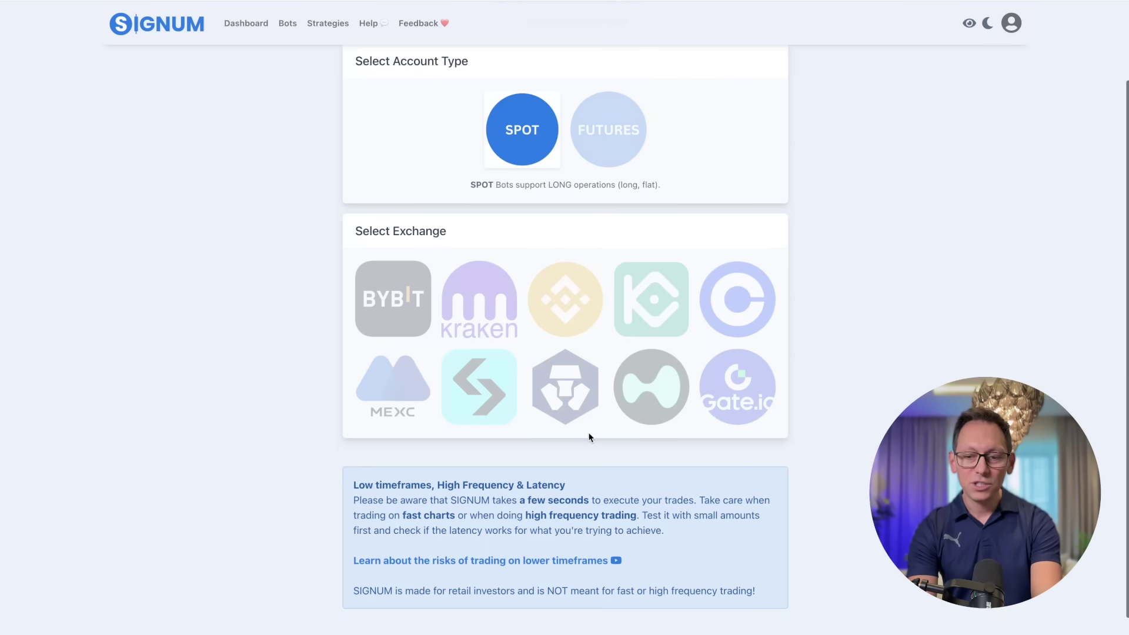
scroll(686, 398, "down", 1)
left_click(729, 370)
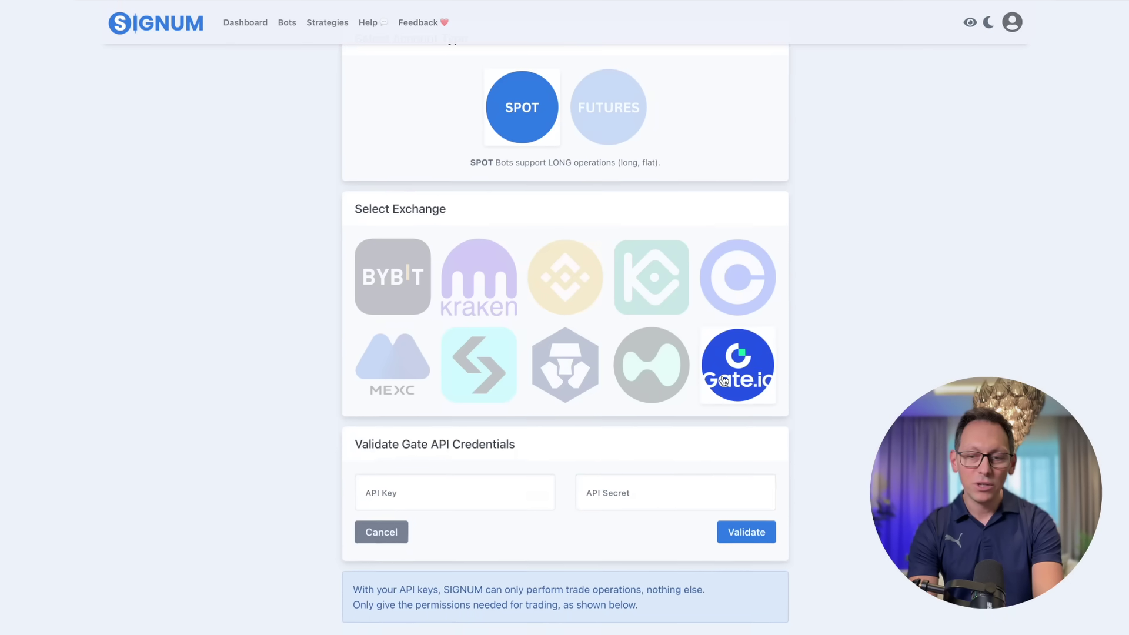
scroll(711, 364, "down", 8)
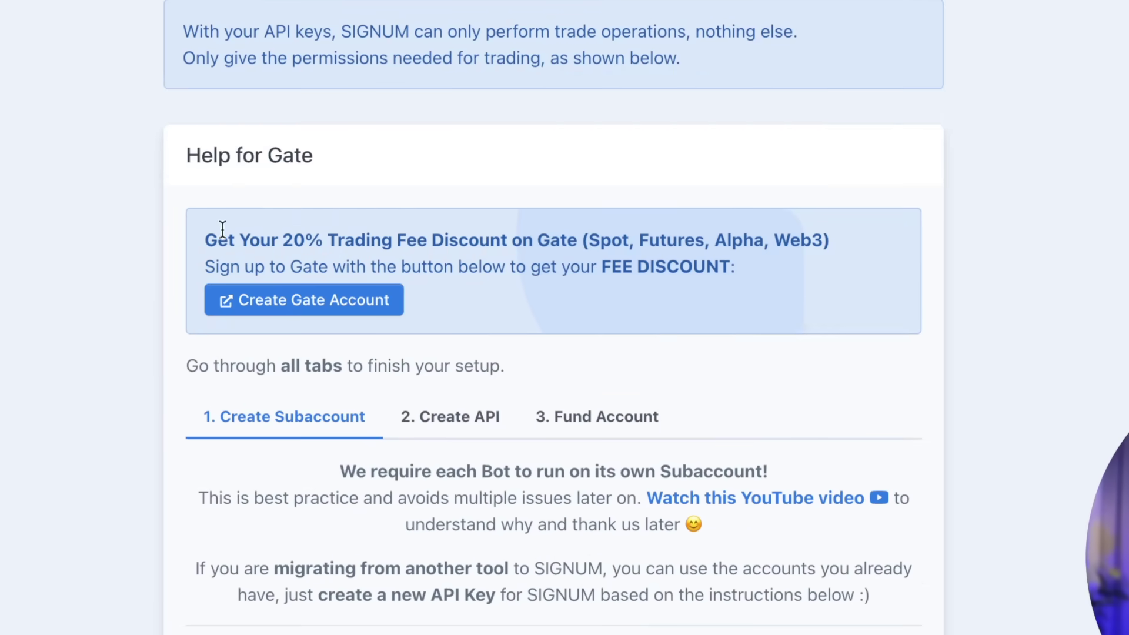
left_click_drag(222, 229, 470, 249)
left_click(471, 249)
scroll(481, 291, "up", 10)
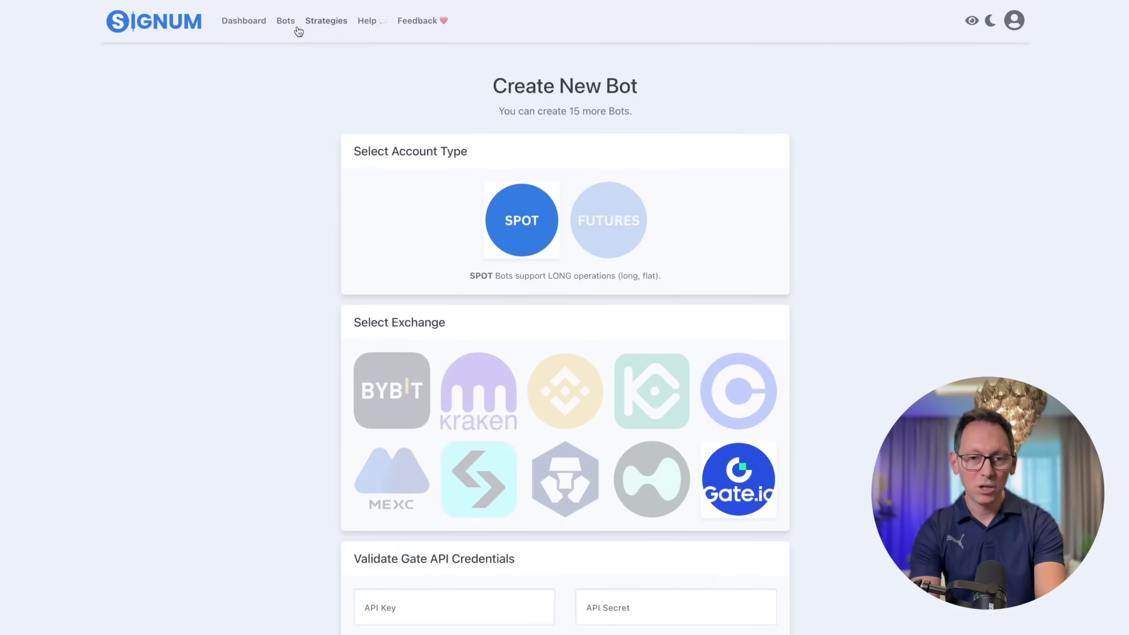
left_click(288, 23)
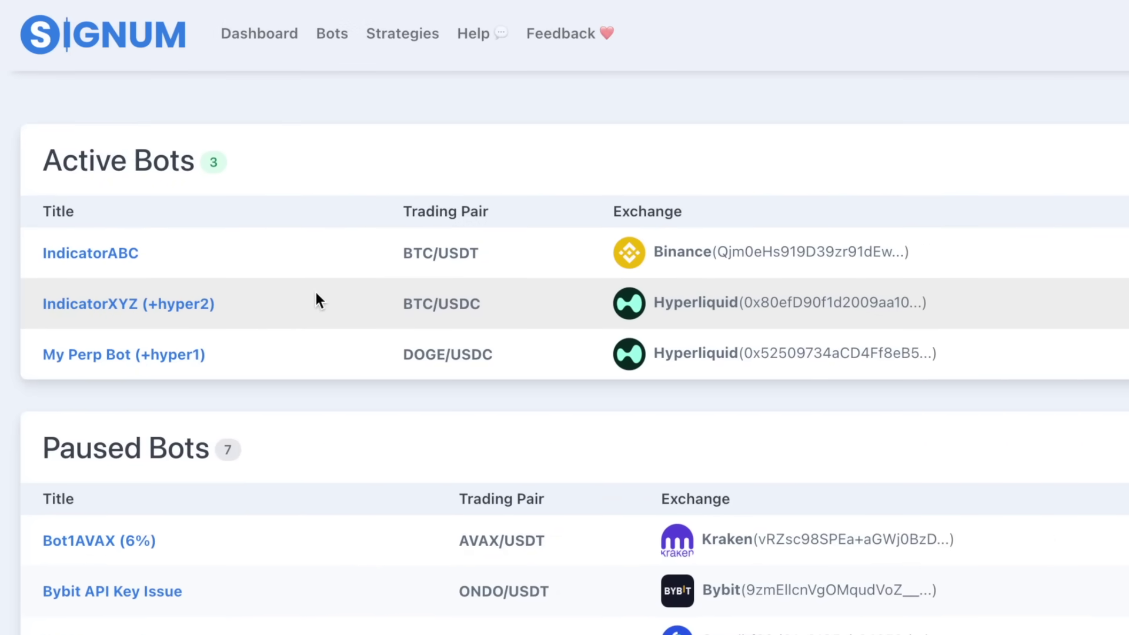
Step: Highlight the IndicatorXYZ bot's exchange and BTC/USDC pair in the bot list
double_click(684, 305)
left_click(400, 302)
left_click_drag(402, 303, 503, 312)
left_click(502, 311)
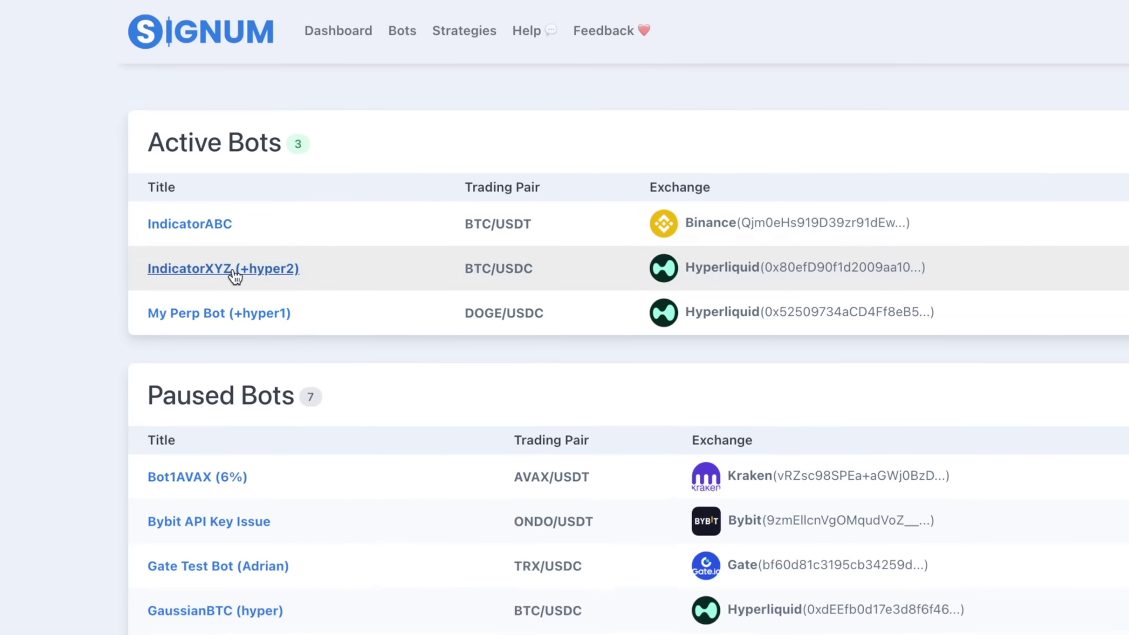
Step: Open the IndicatorXYZ bot's settings page and scroll to the Trigger this Bot section
left_click(235, 276)
scroll(321, 163, "down", 8)
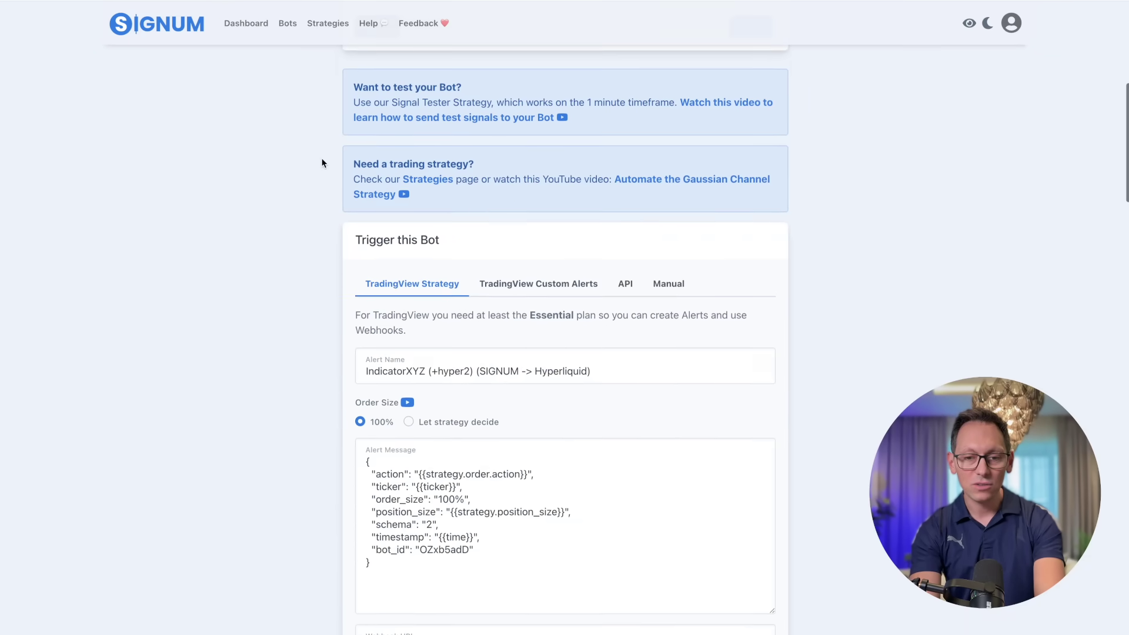
scroll(322, 163, "down", 3)
left_click_drag(354, 115, 472, 115)
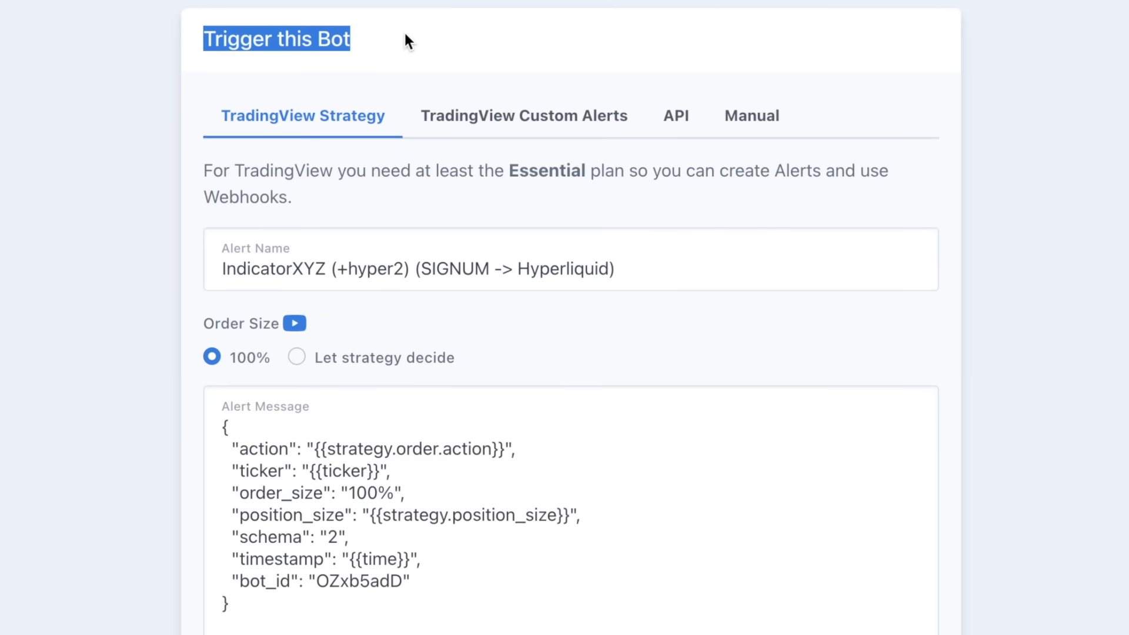
left_click(404, 34)
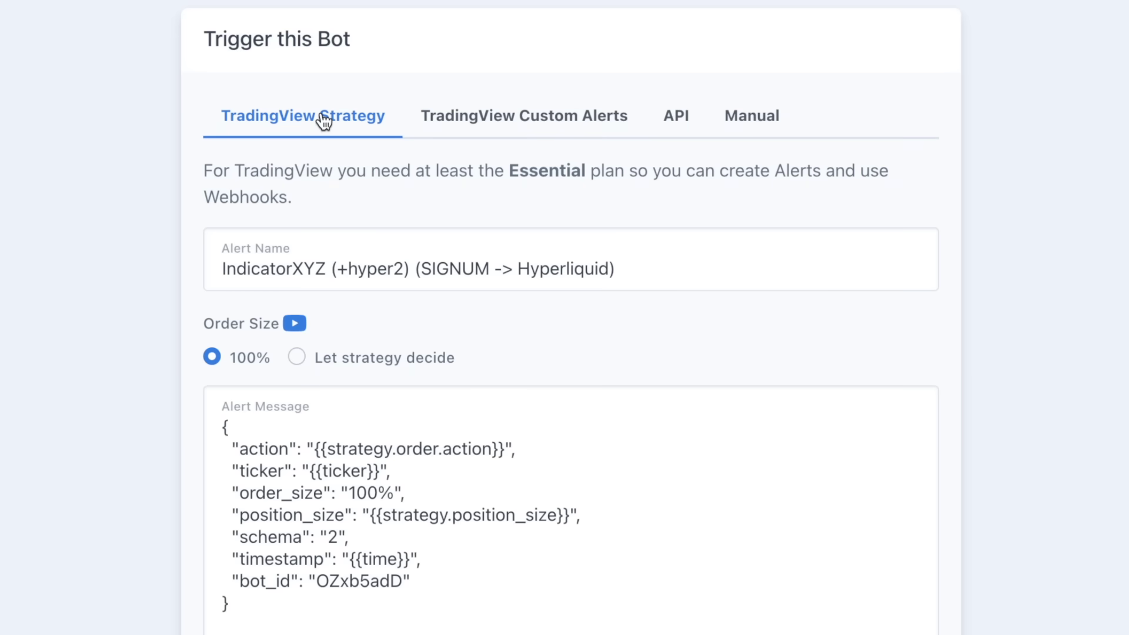
Step: Copy the IndicatorXYZ (+hyper2) alert name from SIGNUM into TradingView's Alert name field
triple_click(677, 268)
key("ctrl+c")
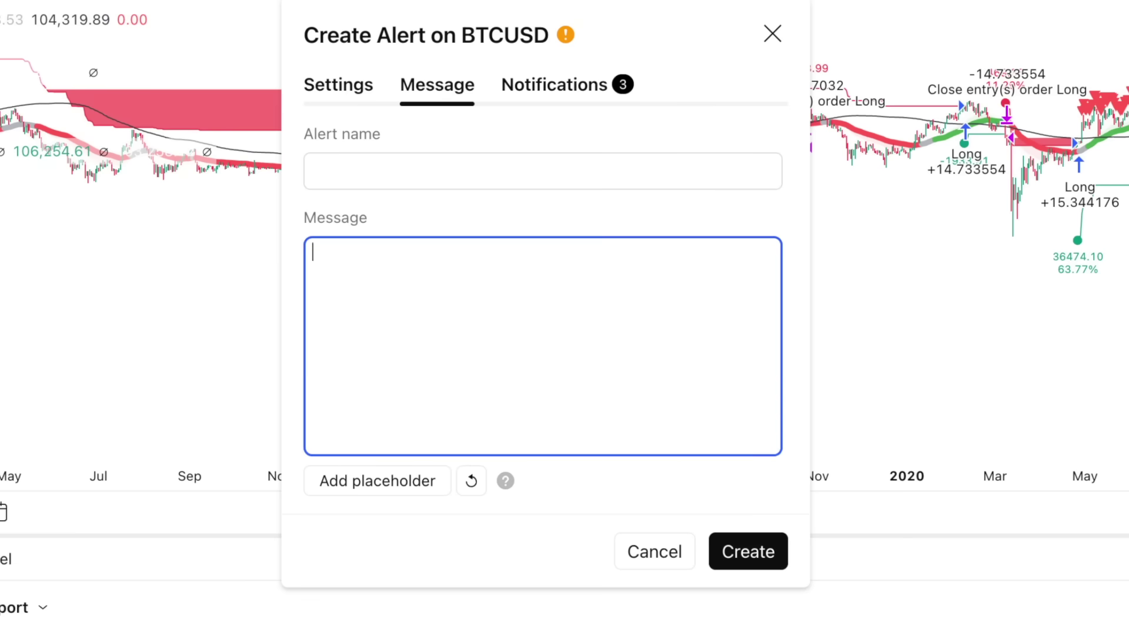
left_click(440, 172)
key("ctrl+v")
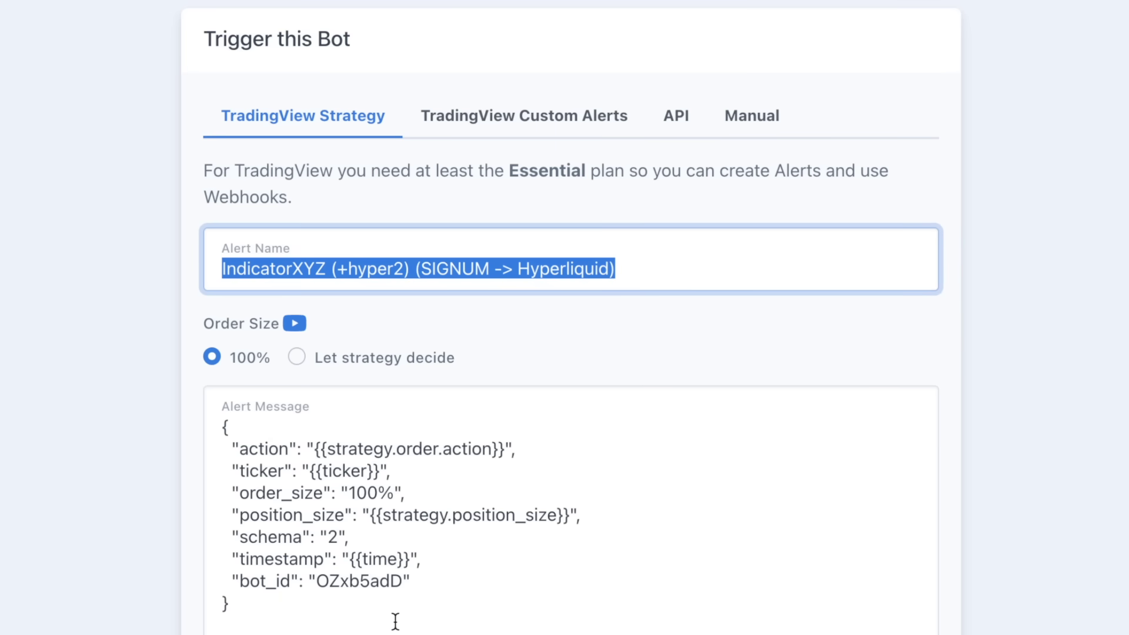
Step: Paste SIGNUM's JSON alert message into the alert message box, checking its bot_id, ticker and action
left_click(396, 622)
key("ctrl+c")
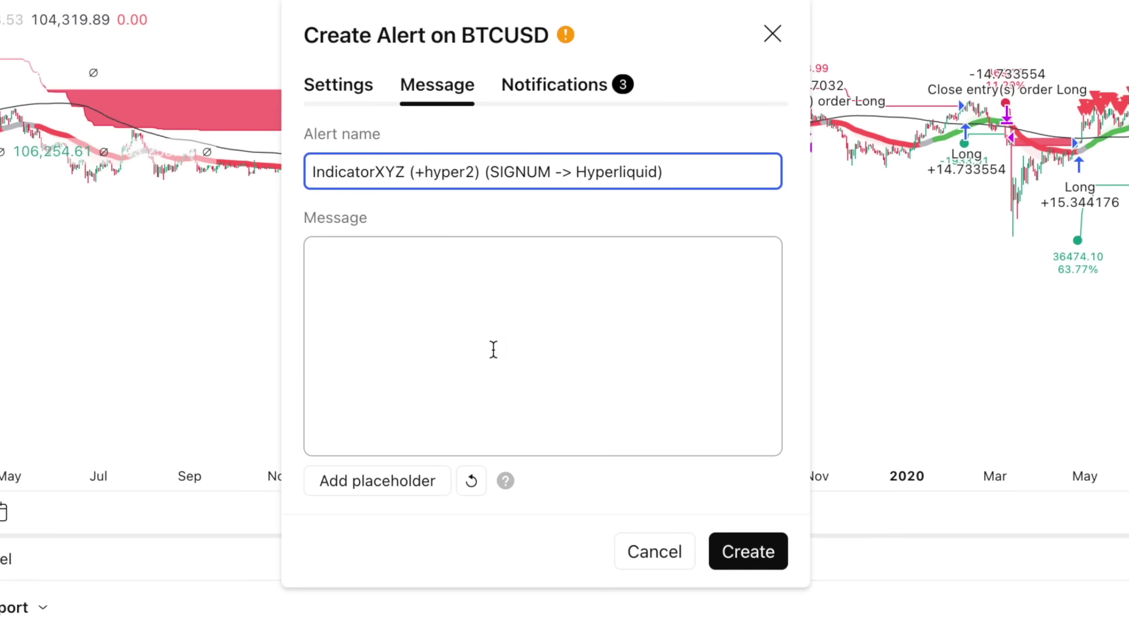
left_click(513, 339)
key("ctrl+v")
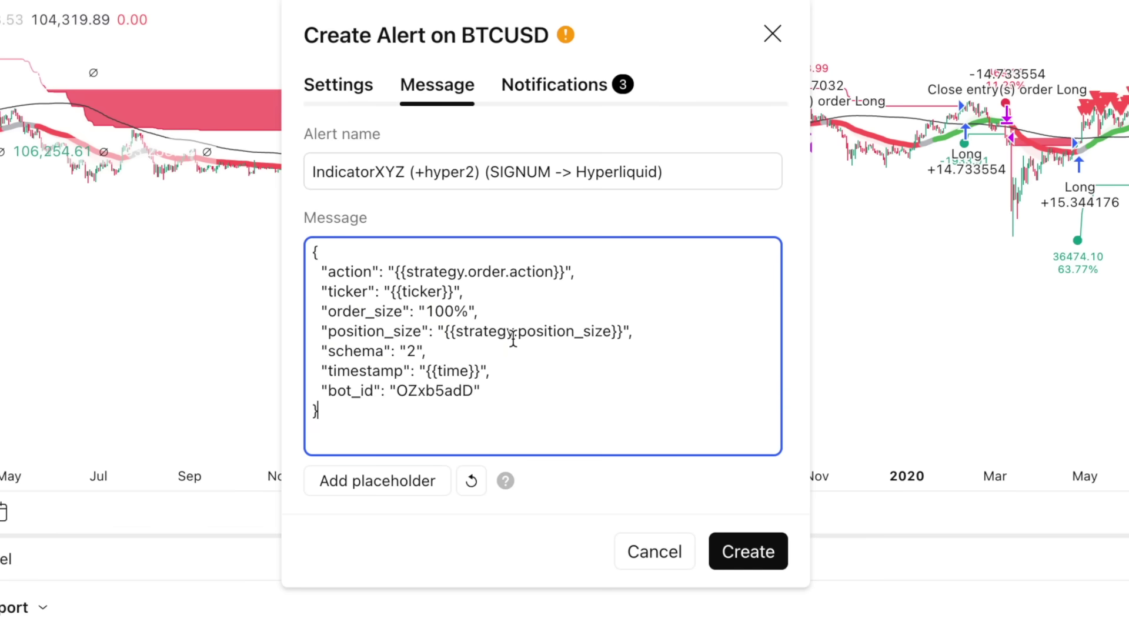
double_click(413, 391)
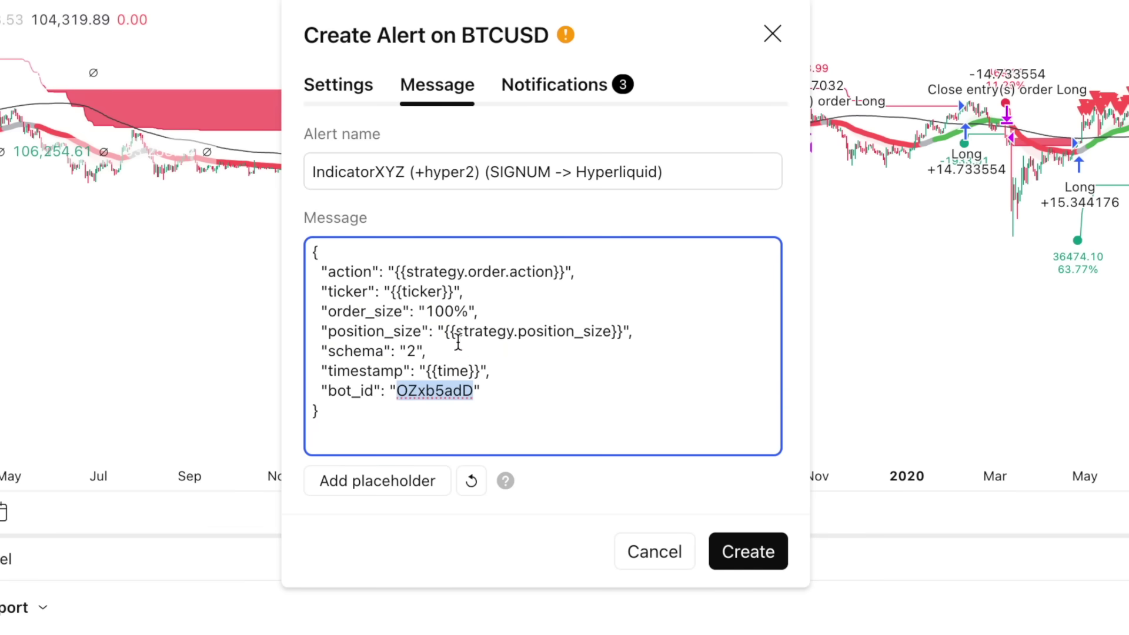
left_click_drag(391, 292, 491, 294)
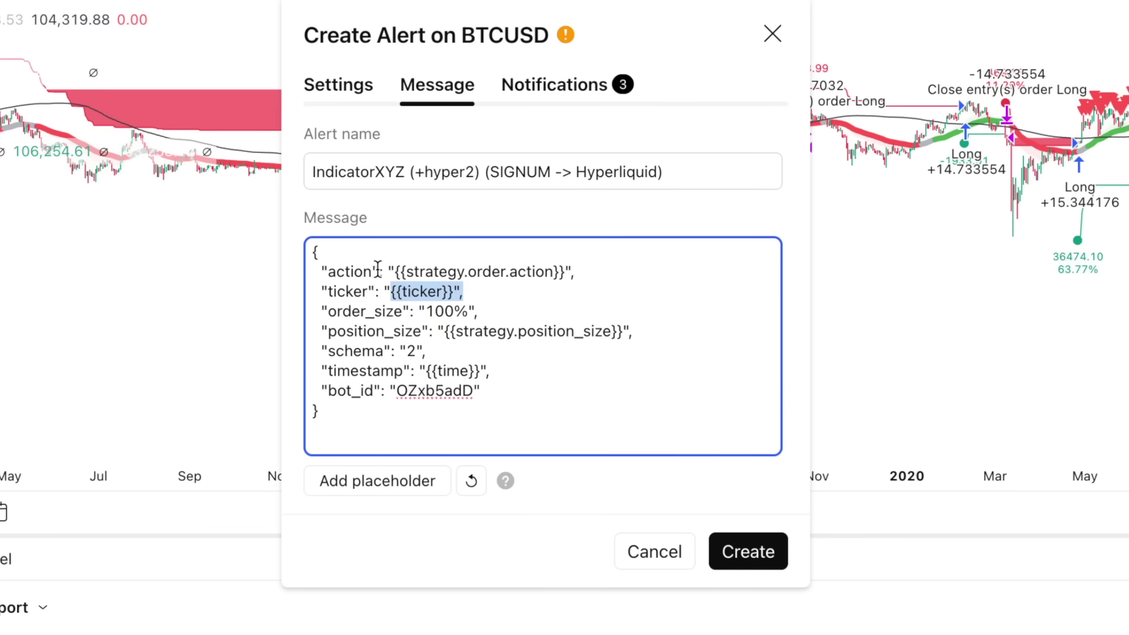
left_click_drag(378, 269, 608, 273)
left_click(440, 272)
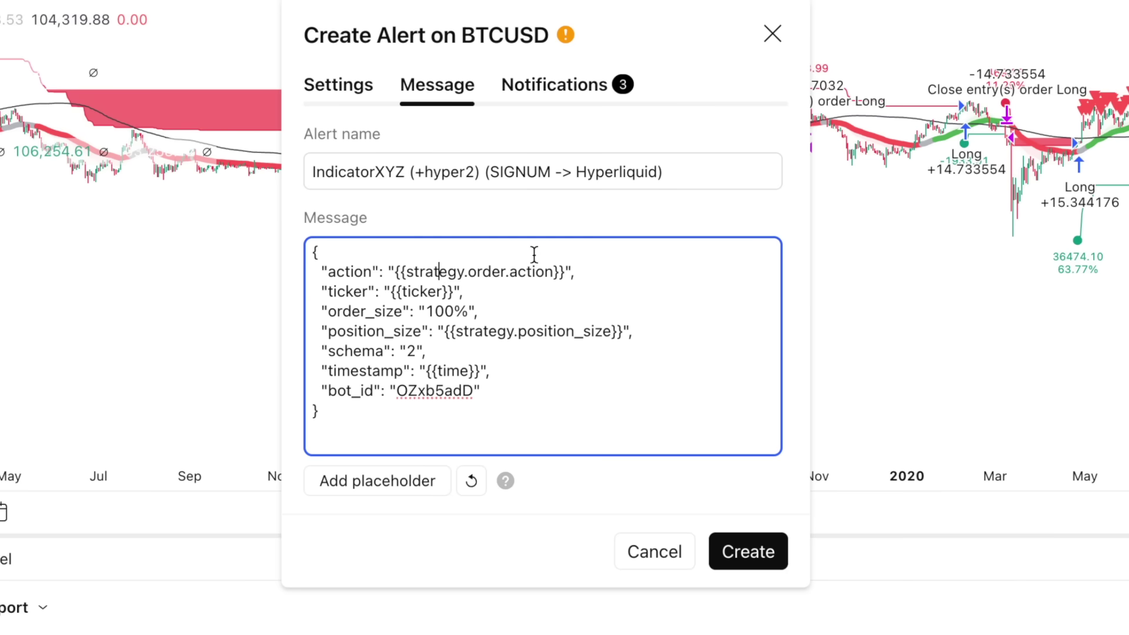
Step: Paste the SIGNUM webhook URL into the alert's Notifications webhook URL field
left_click(581, 83)
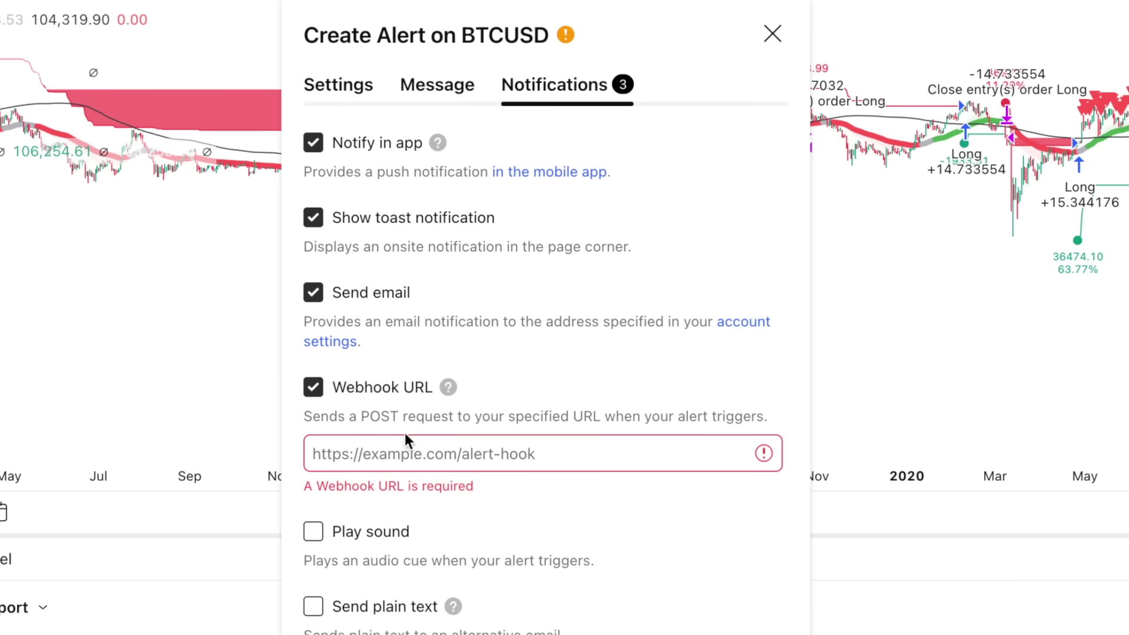
left_click(417, 453)
key("Escape")
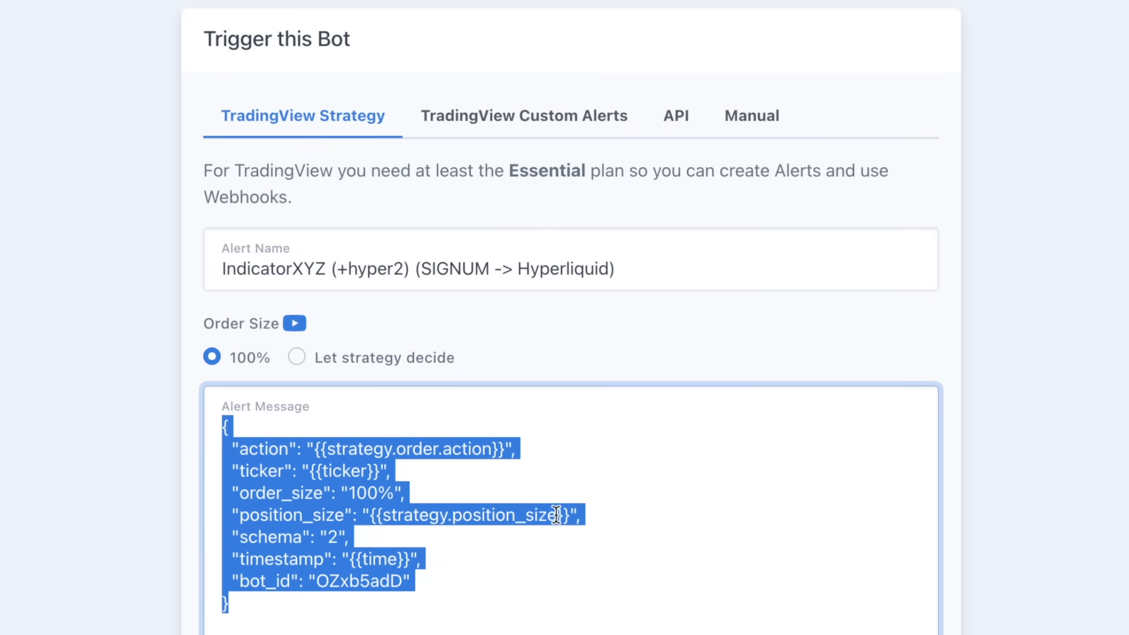
scroll(562, 541, "down", 4)
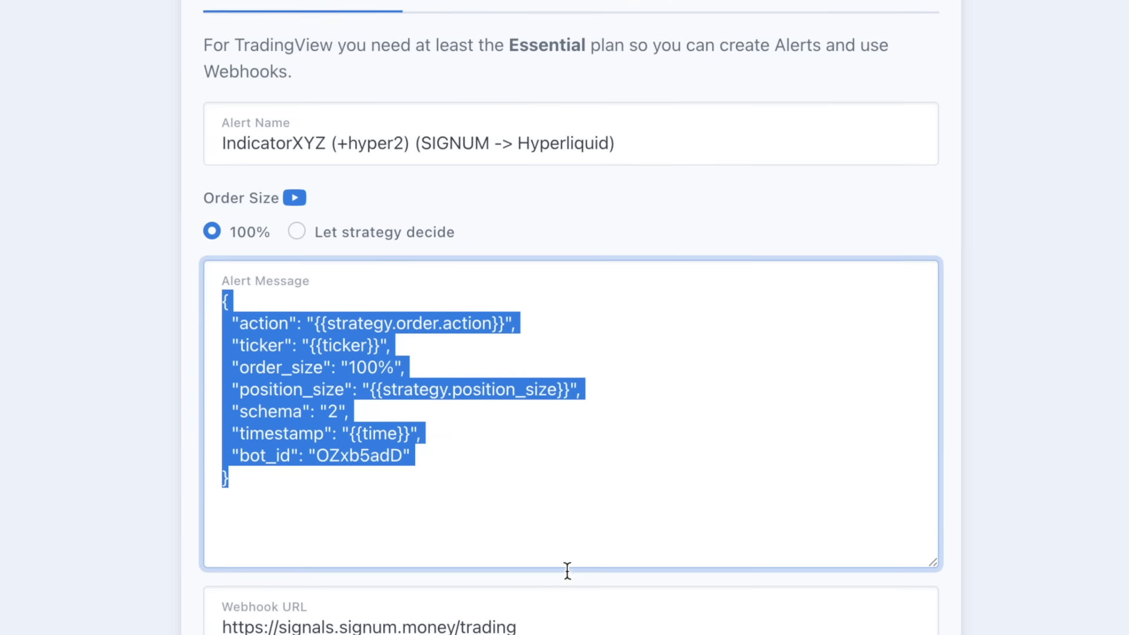
triple_click(584, 531)
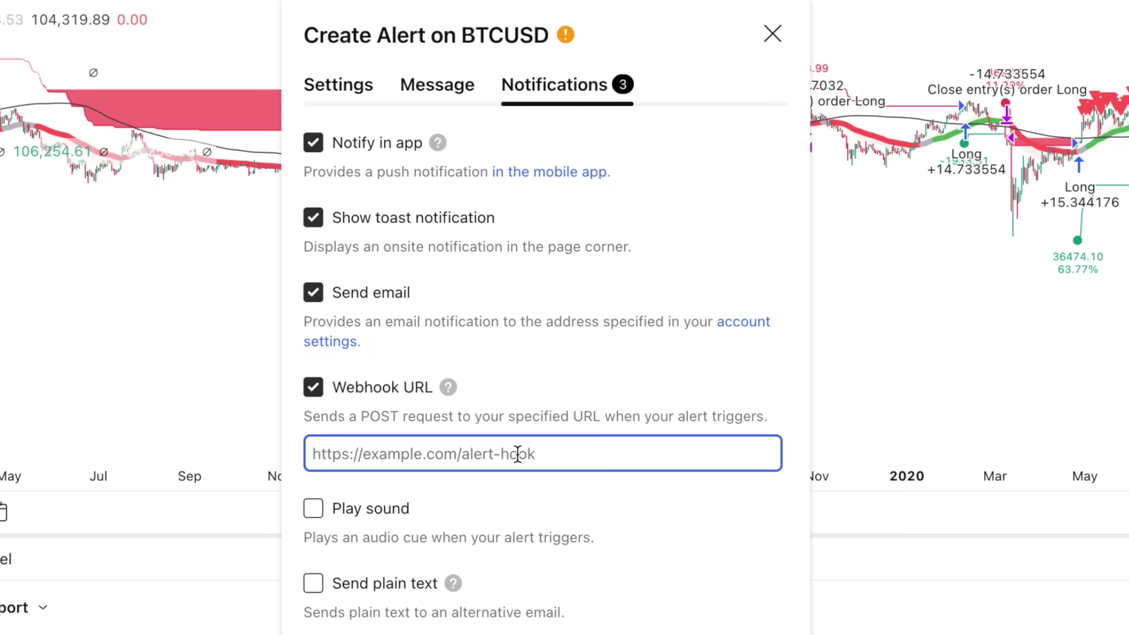
type("https://signals.signum.money/trading")
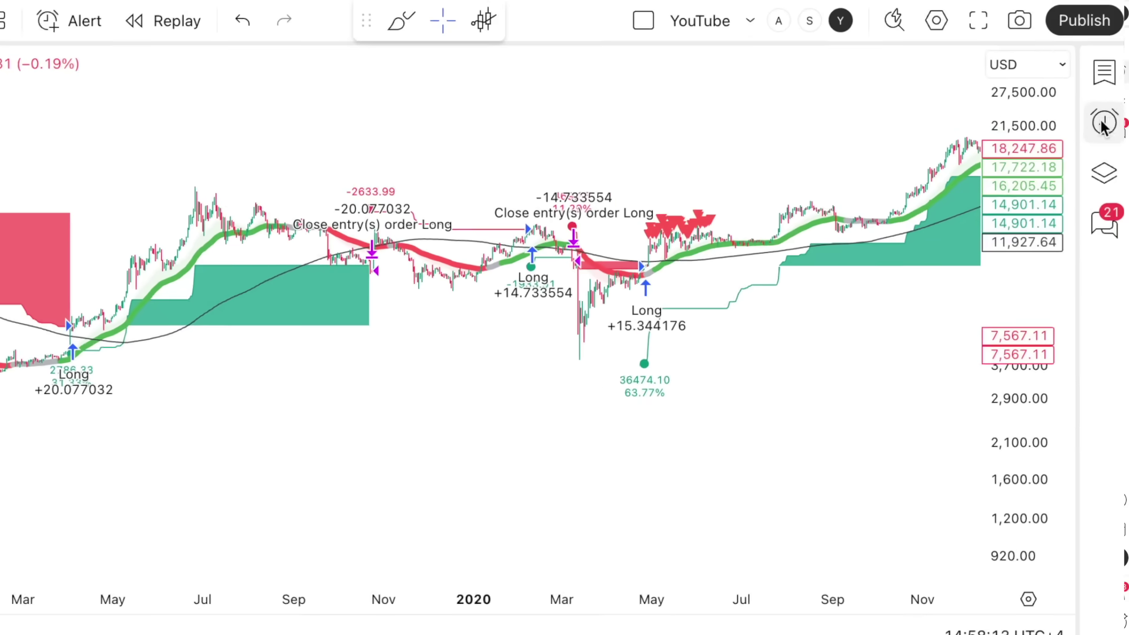
Step: Check the list of existing TradingView alerts
left_click(1104, 125)
mouse_move(887, 265)
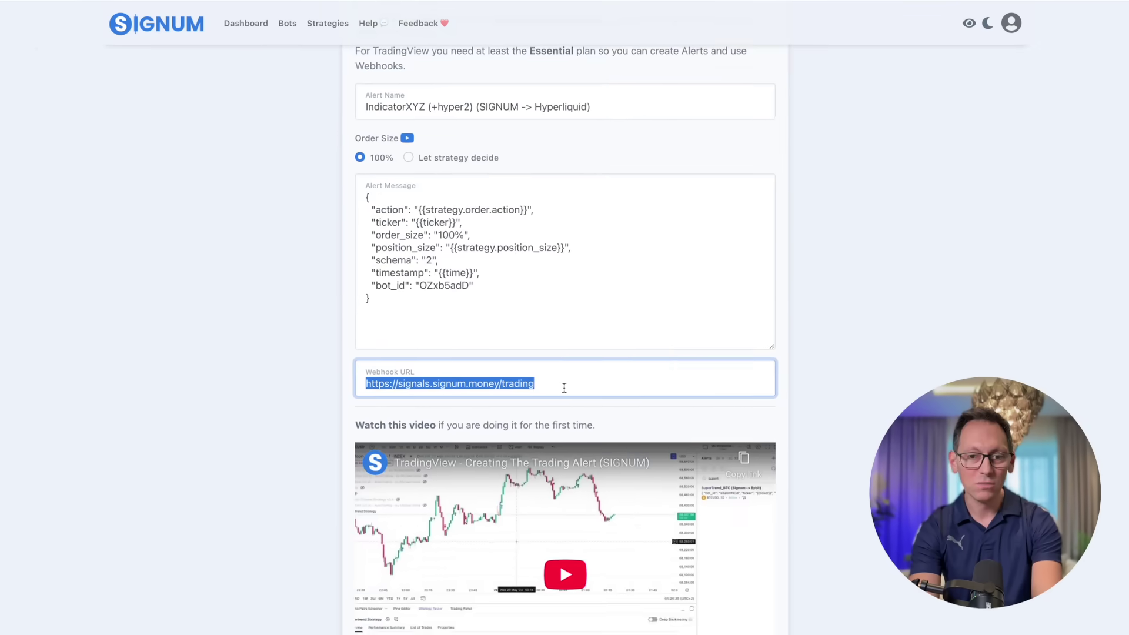
scroll(564, 388, "up", 3)
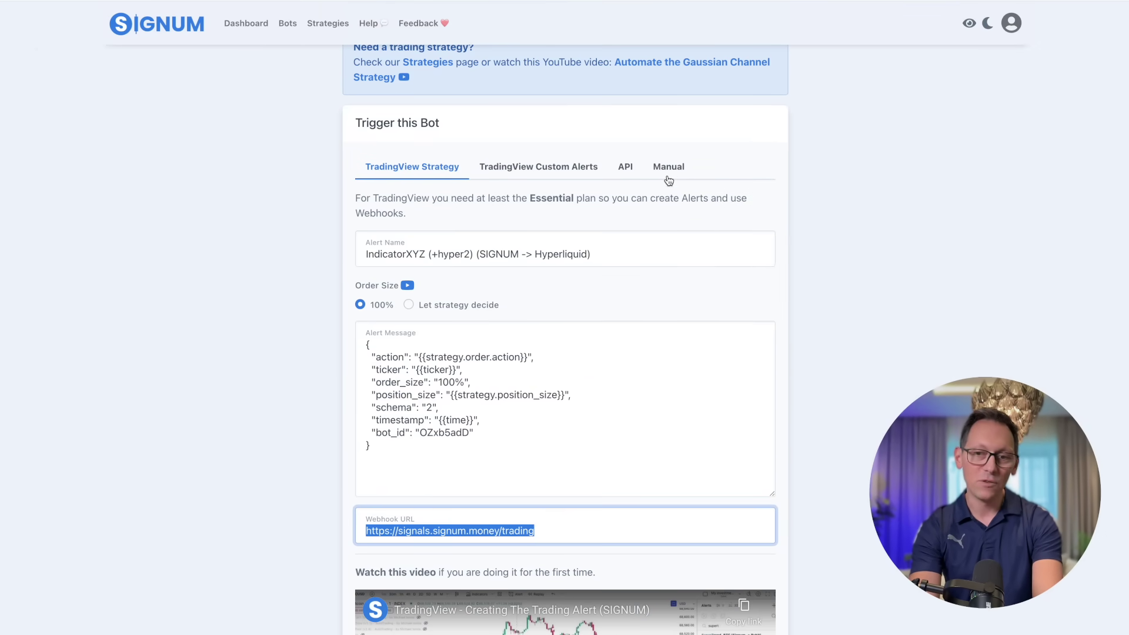
Step: Send a manual Buy (100%) to the IndicatorXYZ bot, confirm it, and check the USDC balance
left_click(672, 169)
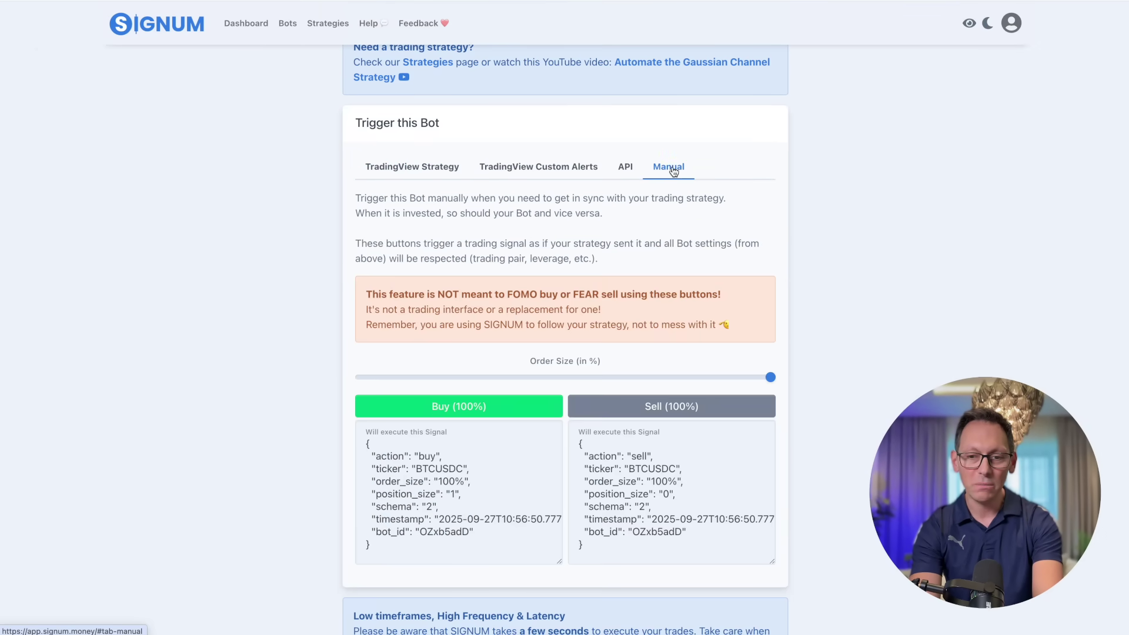
scroll(674, 171, "down", 2)
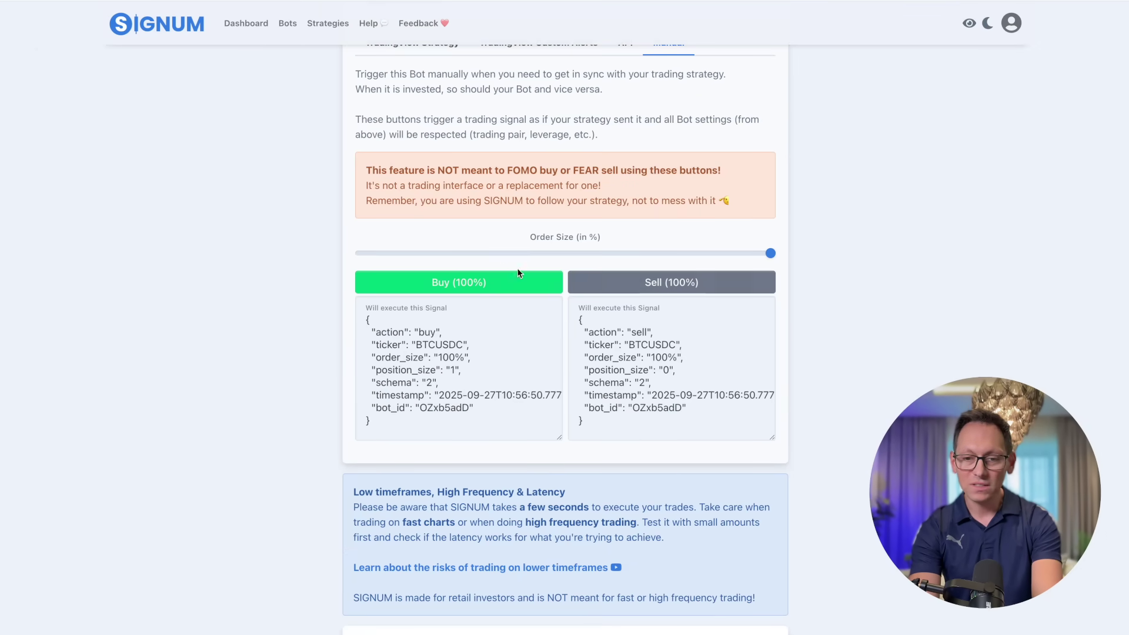
left_click(517, 273)
left_click(675, 365)
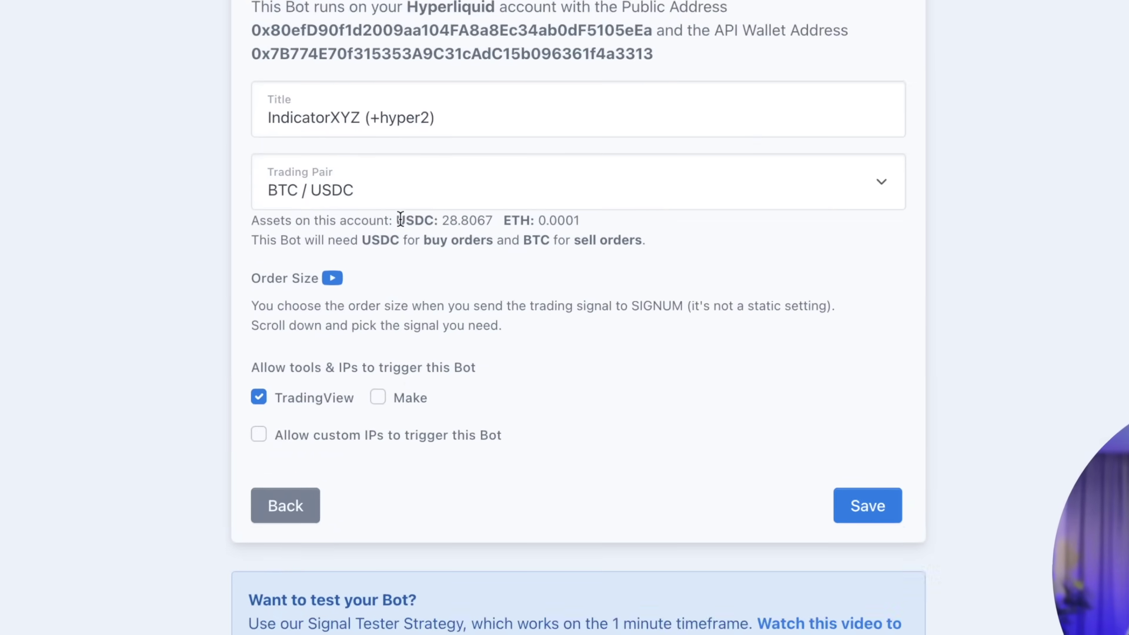
left_click_drag(378, 204, 616, 207)
Step: Verify the account's updated balances of 0.3299 USDC and 0.0003 BTC
left_click(616, 207)
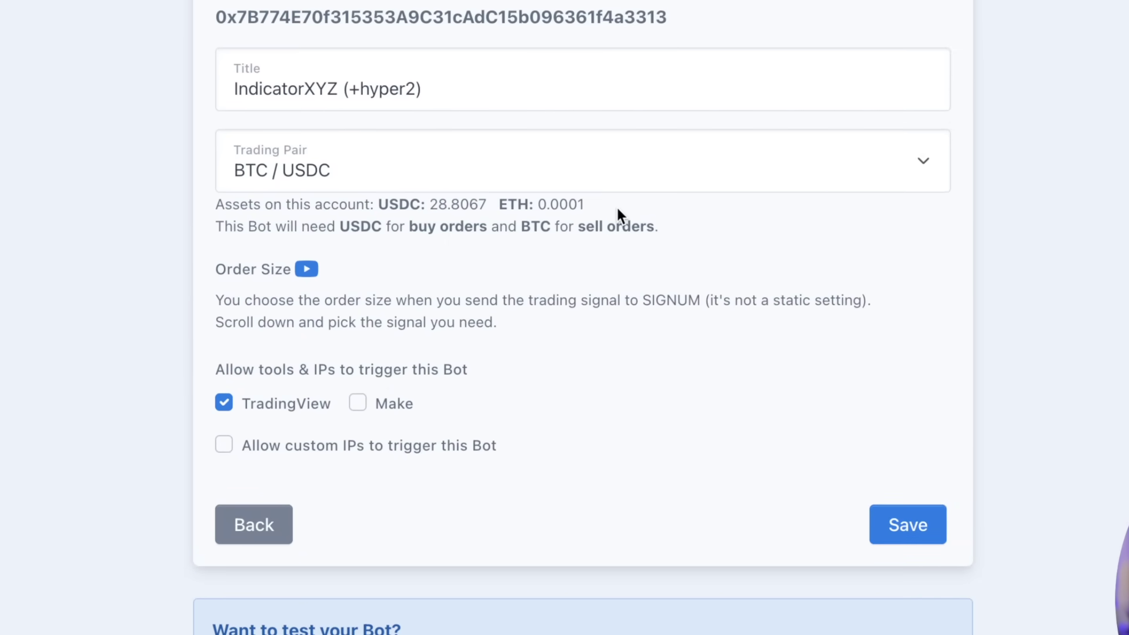
left_click_drag(374, 204, 472, 208)
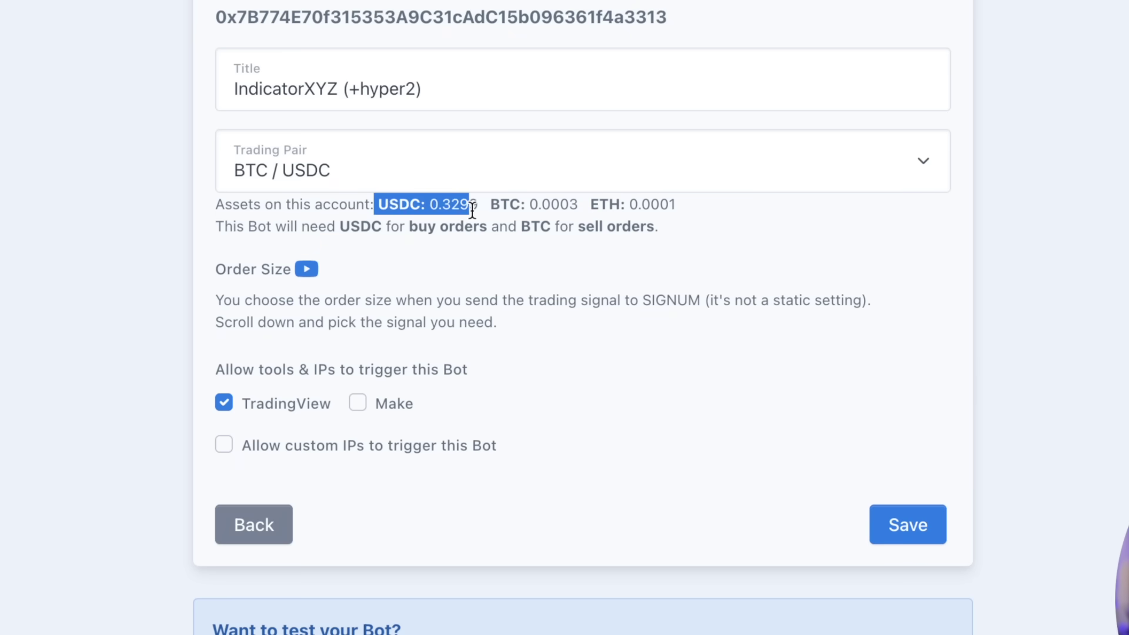
left_click_drag(590, 207, 726, 210)
left_click(728, 210)
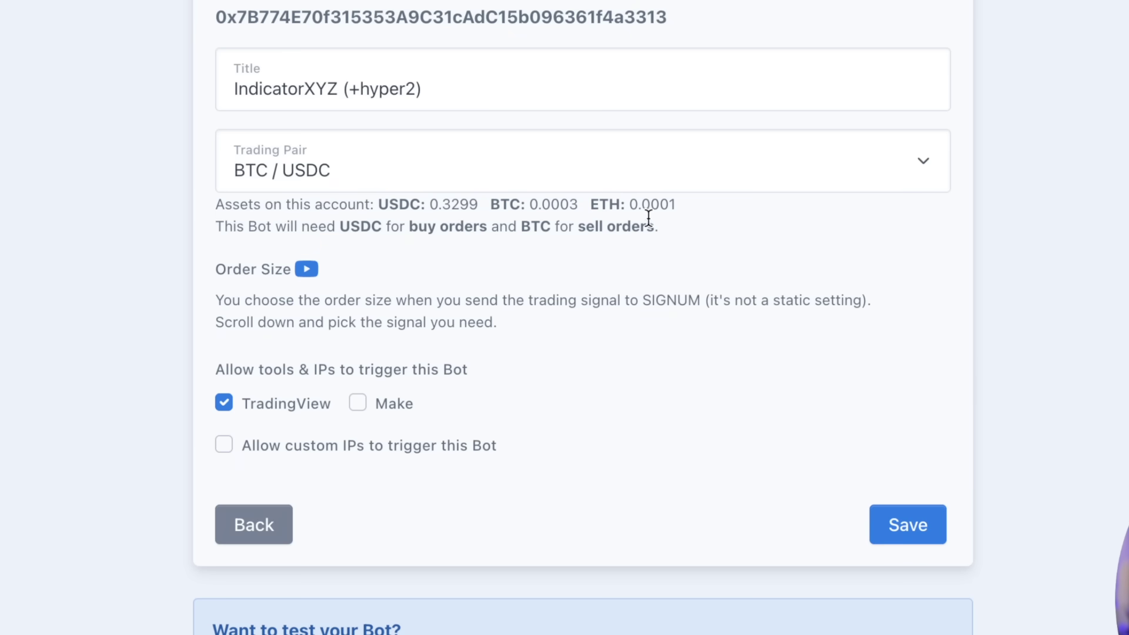
scroll(688, 232, "down", 20)
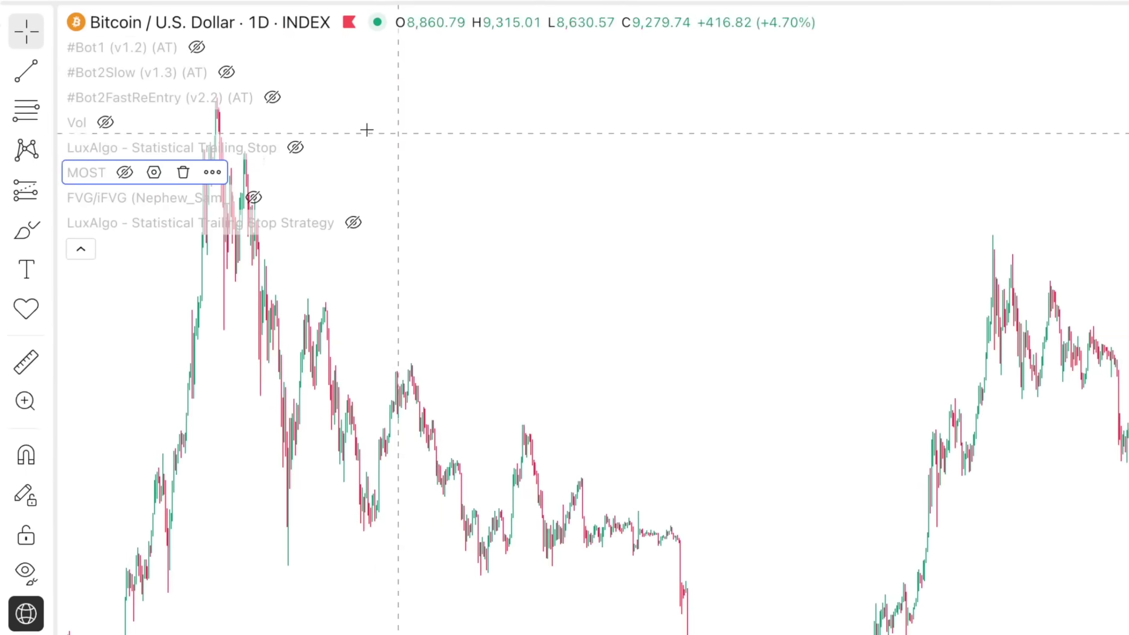
Step: Unhide the MOST indicator and add an alert on MOST with the MOST BUY condition
left_click(130, 179)
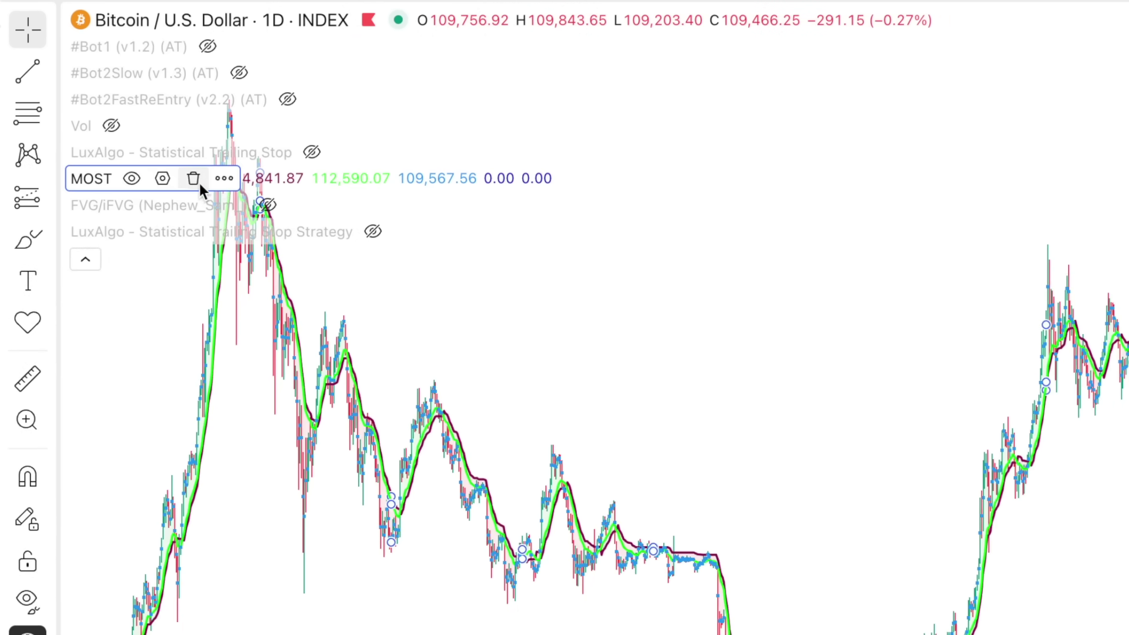
left_click(225, 181)
left_click(375, 220)
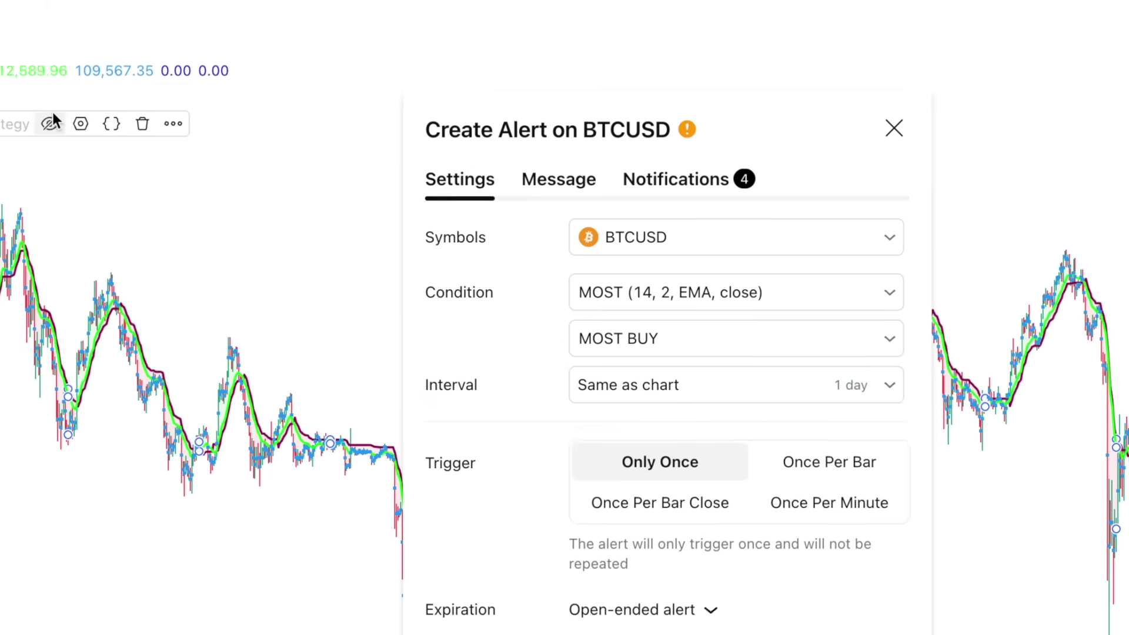
left_click(646, 310)
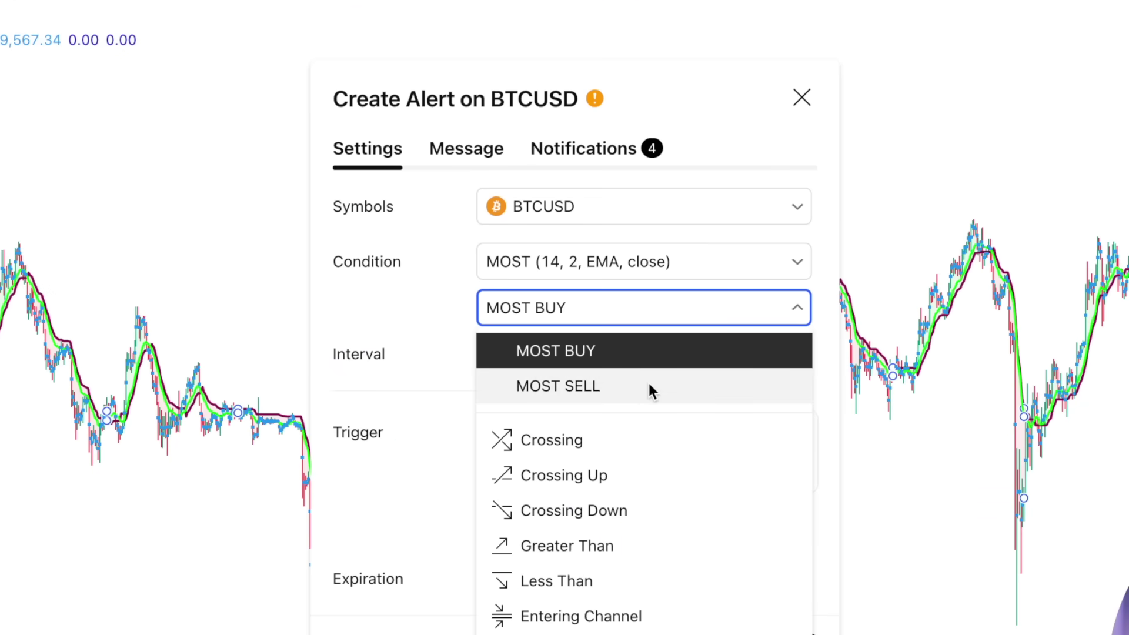
left_click(647, 385)
left_click(638, 308)
left_click(648, 350)
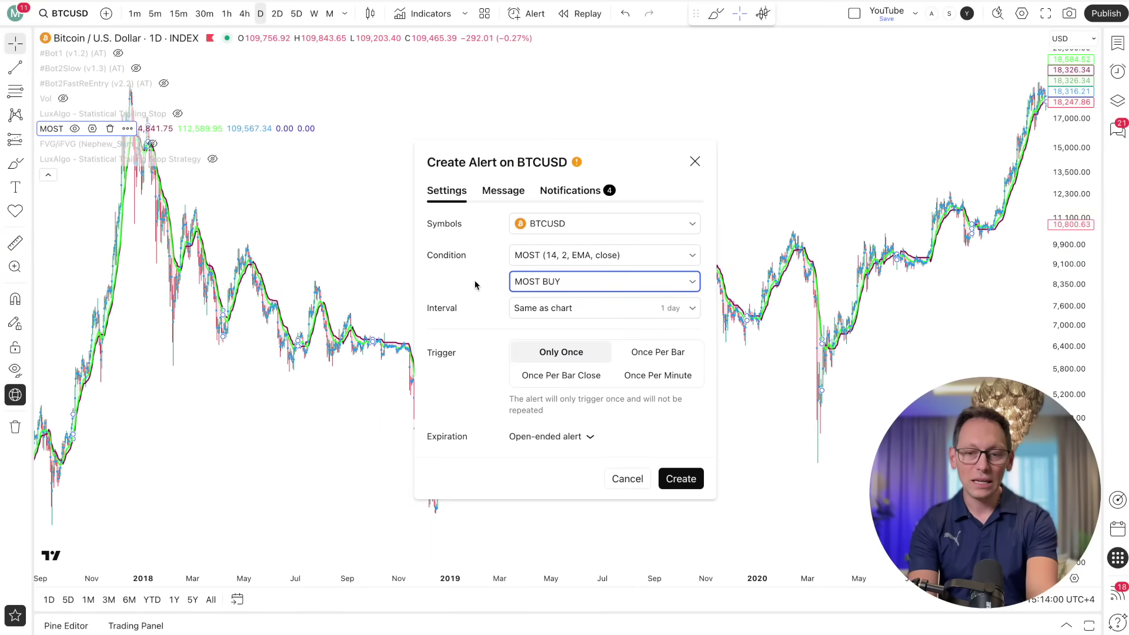
left_click(467, 289)
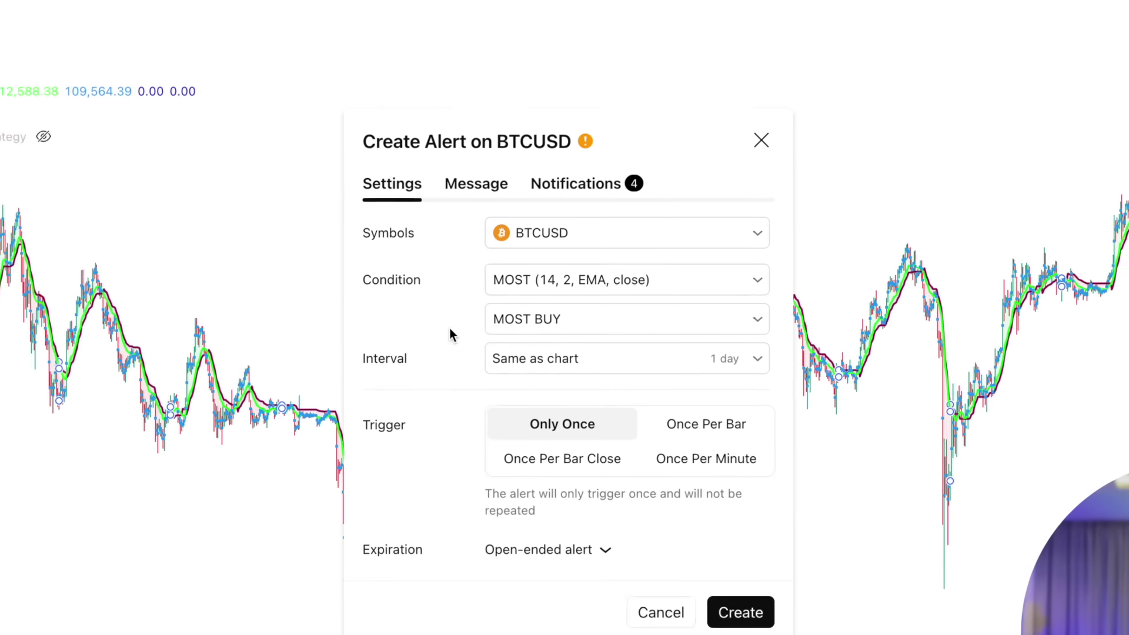
left_click(566, 316)
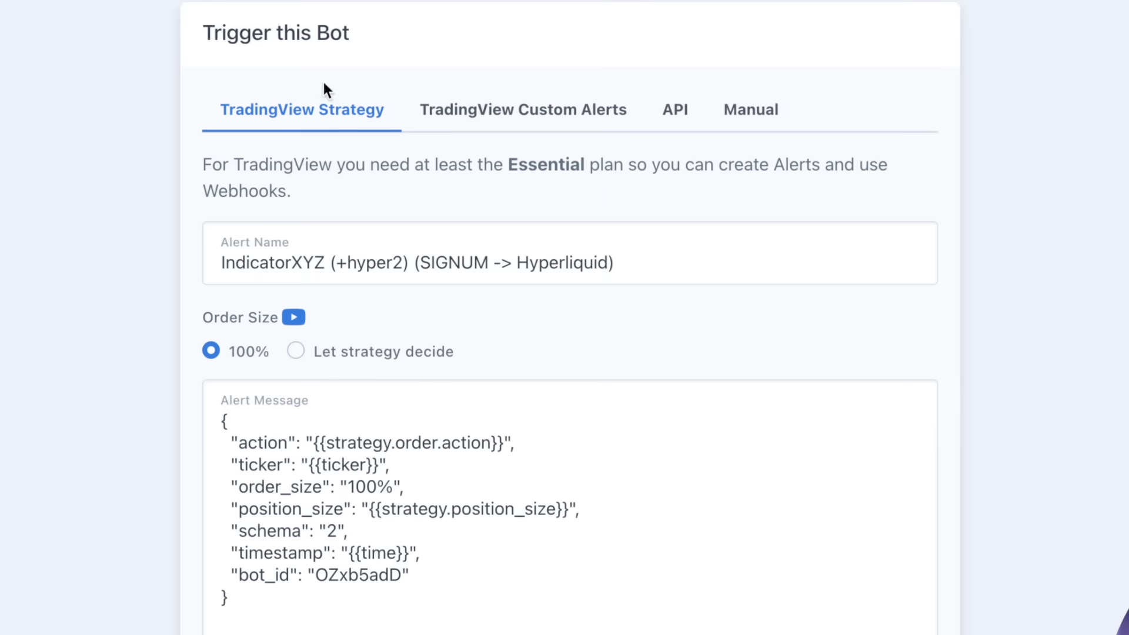
Step: Show the TradingView Custom Alerts messages and select the whole Message for Buy Signal JSON
left_click(520, 116)
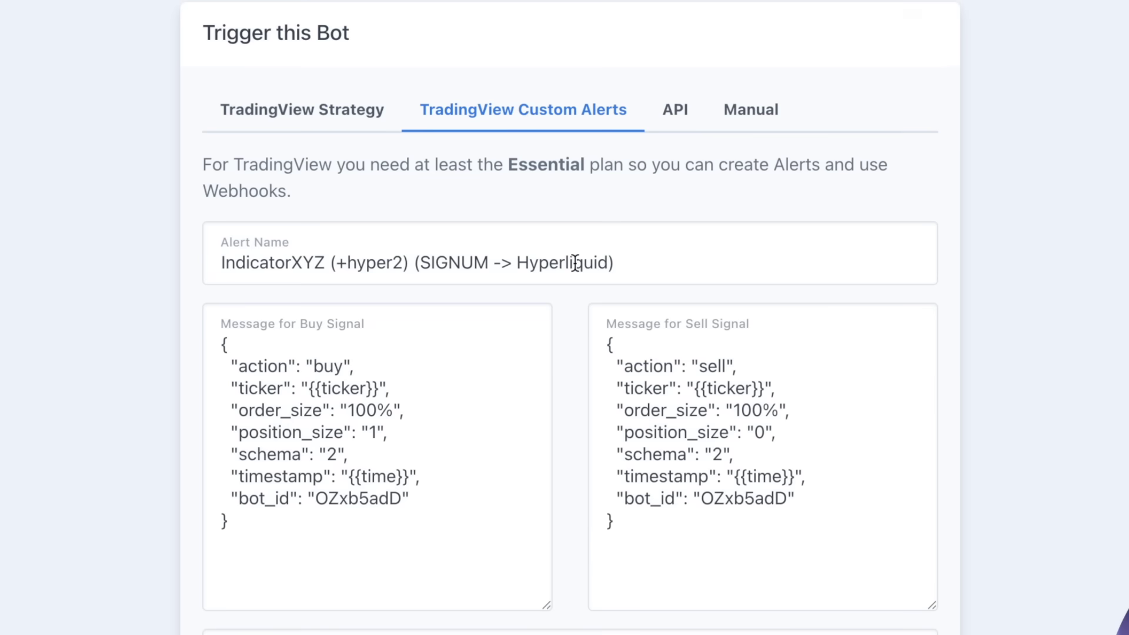
scroll(536, 265, "down", 2)
left_click(246, 278)
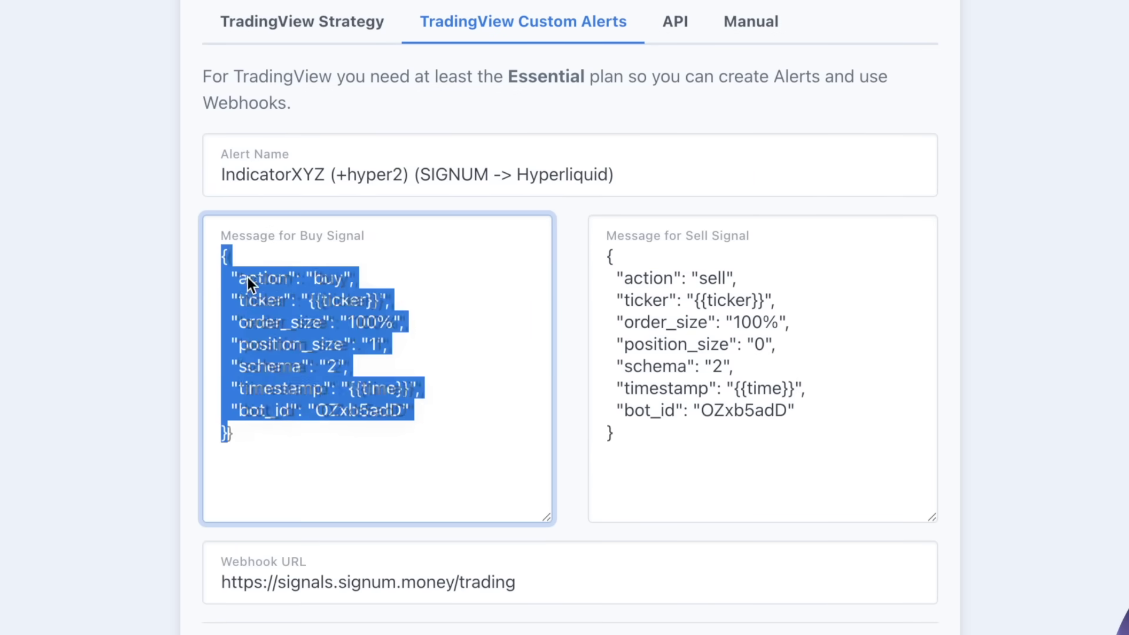
left_click_drag(248, 277, 276, 277)
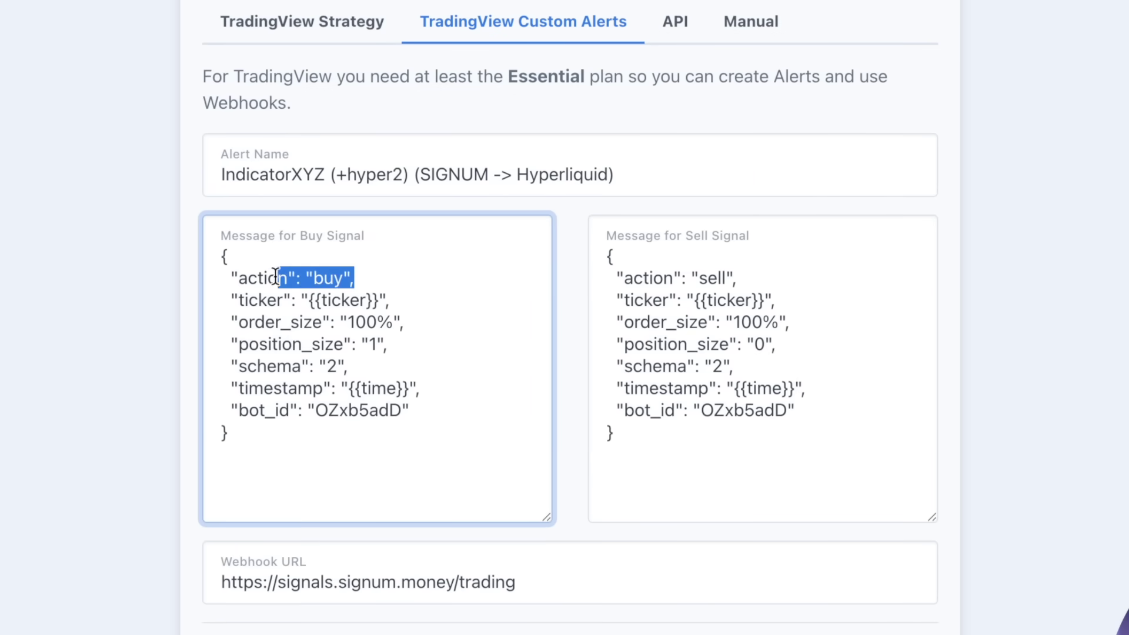
left_click(324, 276)
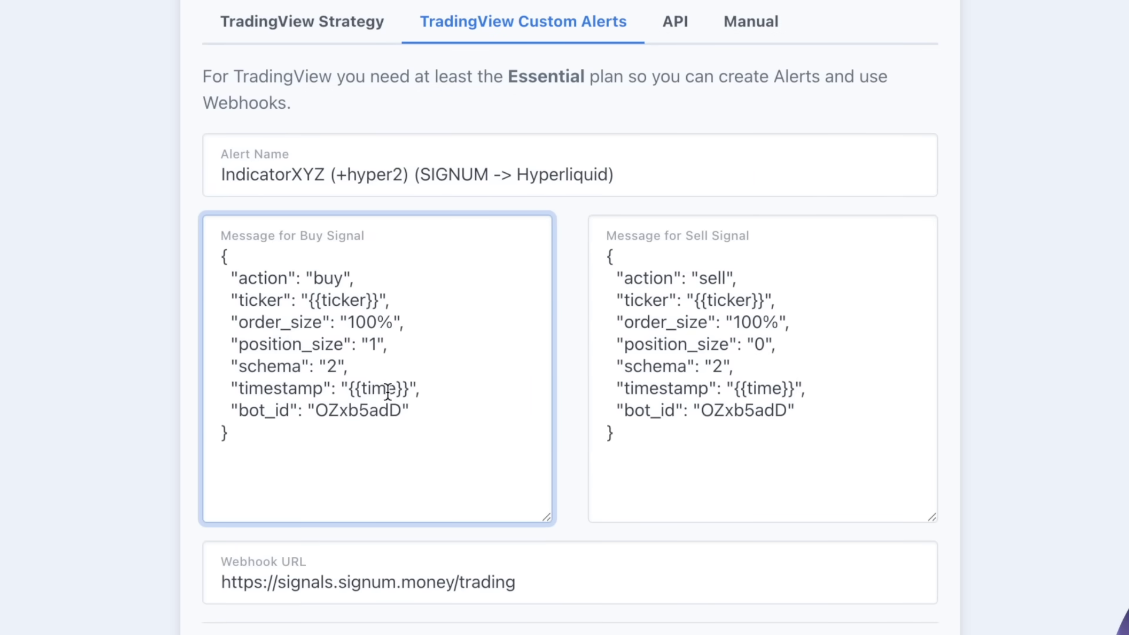
left_click_drag(359, 464, 216, 254)
key("ctrl+c")
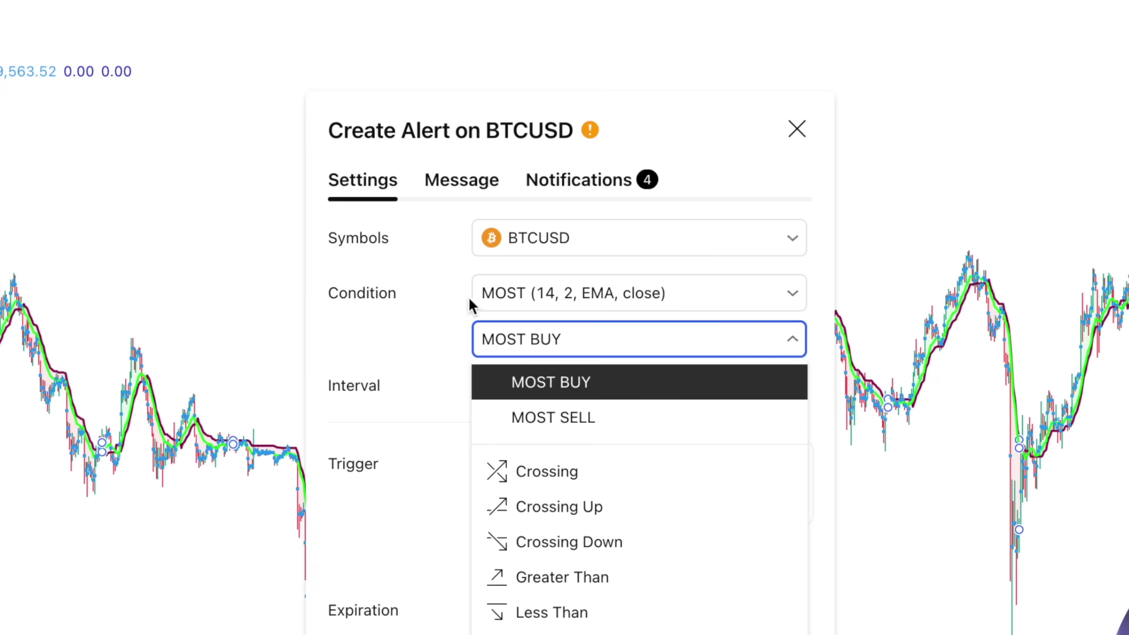
Step: Set the alert to MOST BUY, Once Per Bar Close, with the SIGNUM buy JSON as message
left_click(578, 382)
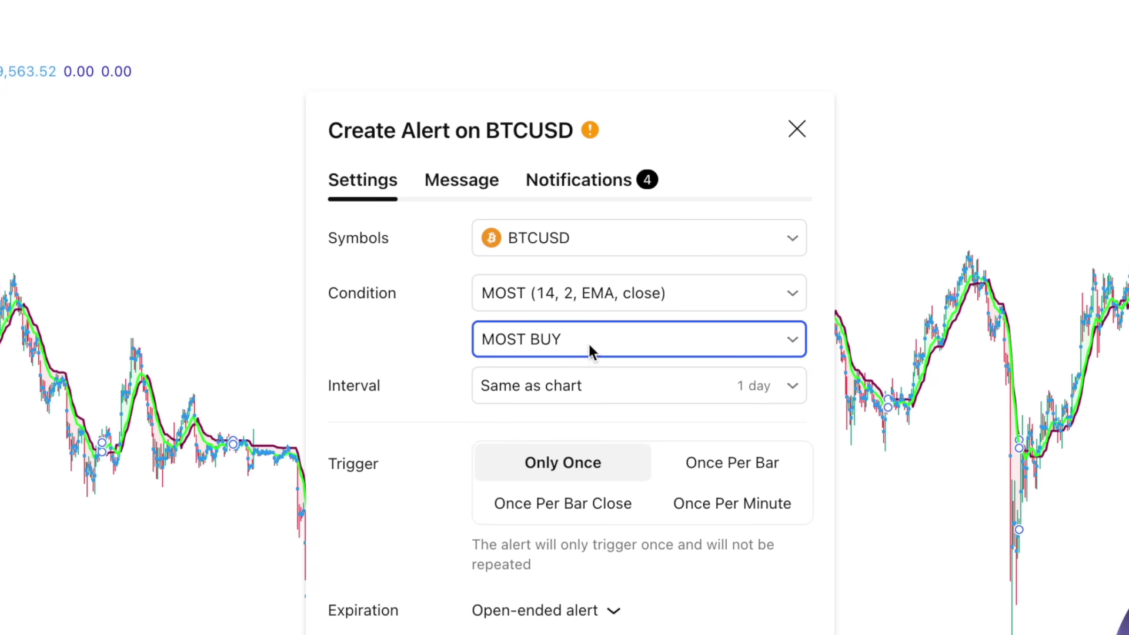
left_click(556, 512)
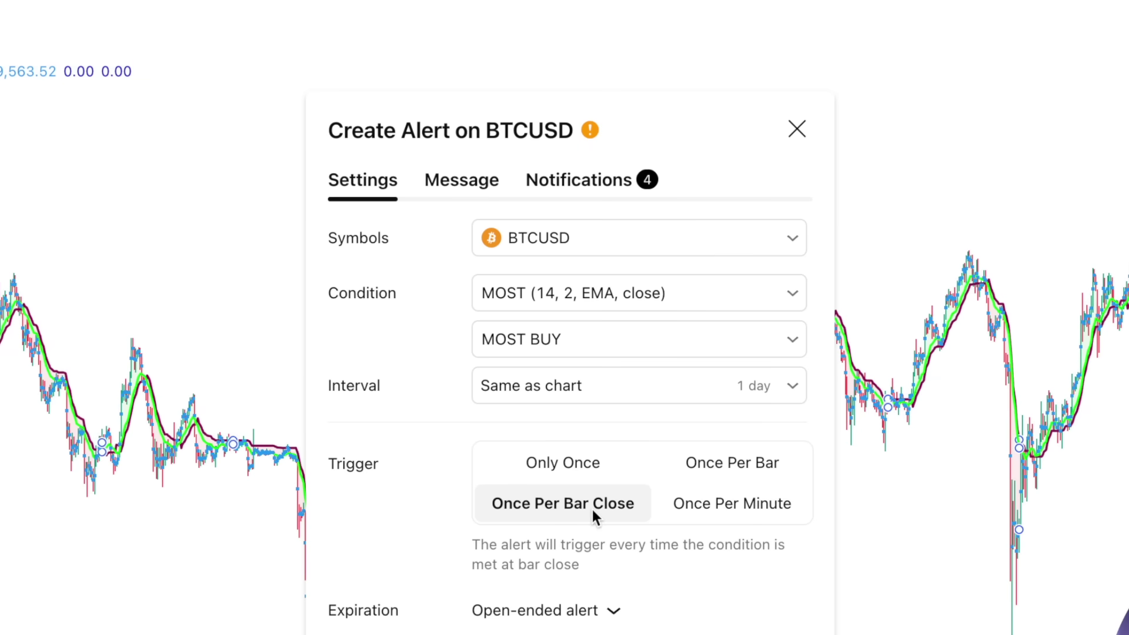
left_click(464, 187)
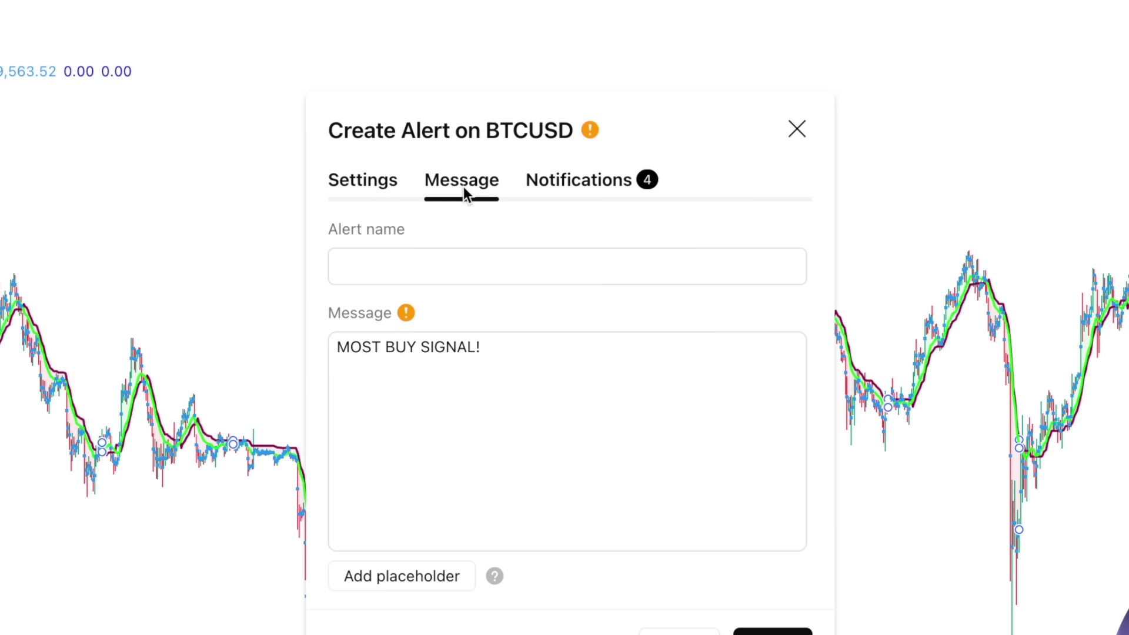
left_click(473, 398)
key("ctrl+a")
key("ctrl+v")
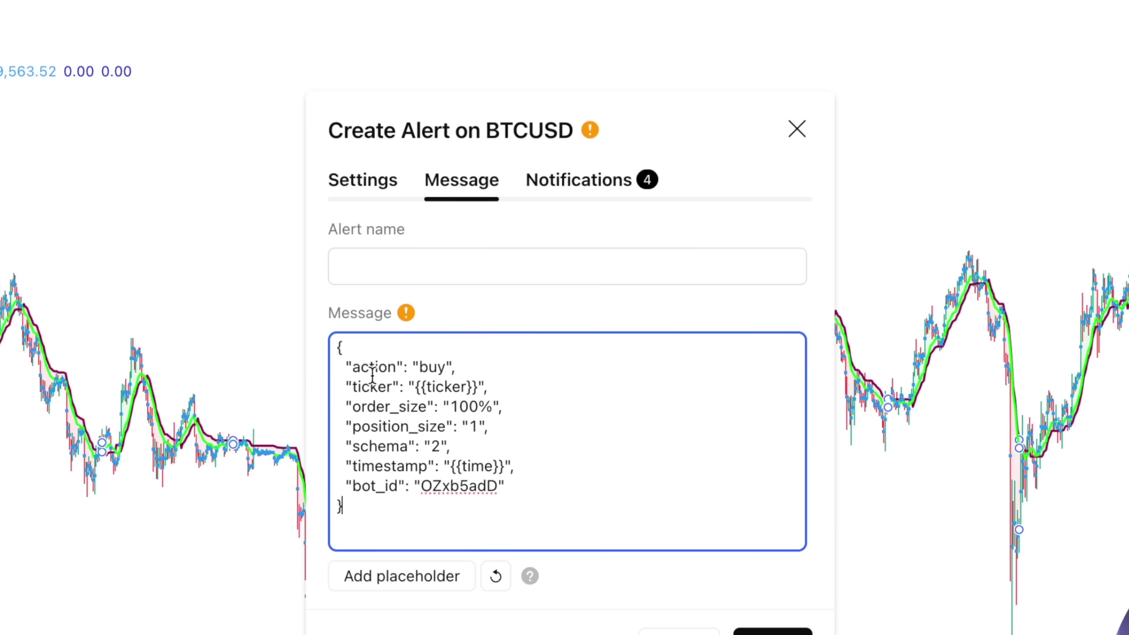
left_click_drag(378, 365, 513, 360)
left_click(514, 361)
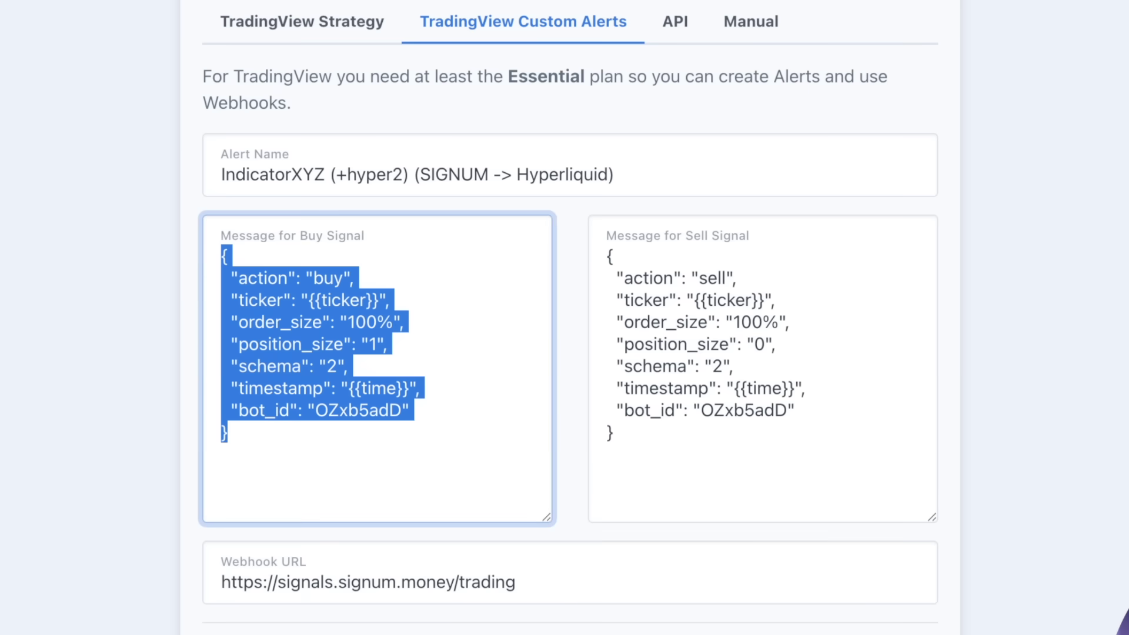
Step: Name the alert with the SIGNUM alert name, check the webhook, and create it
triple_click(685, 178)
key("ctrl+c")
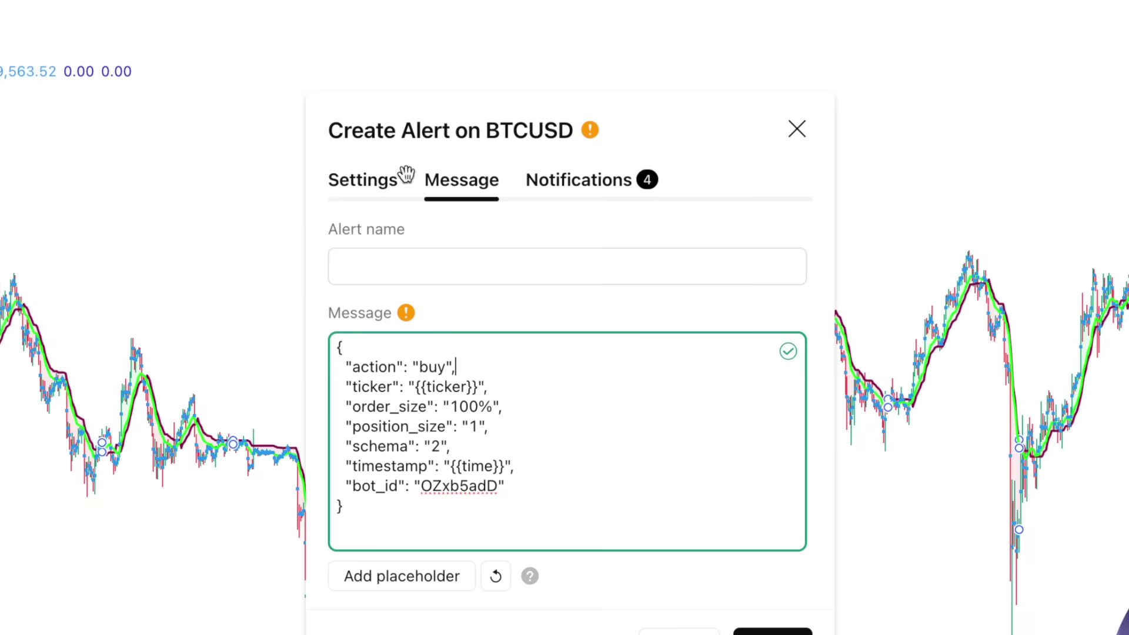
left_click(492, 267)
key("ctrl+v")
left_click(578, 180)
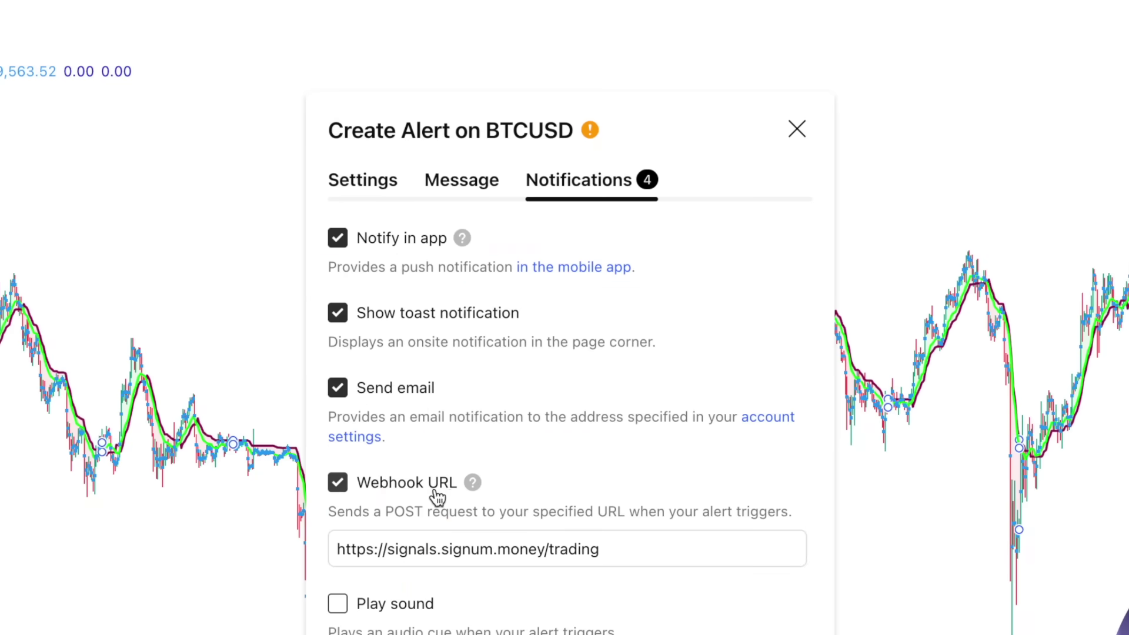
left_click(682, 528)
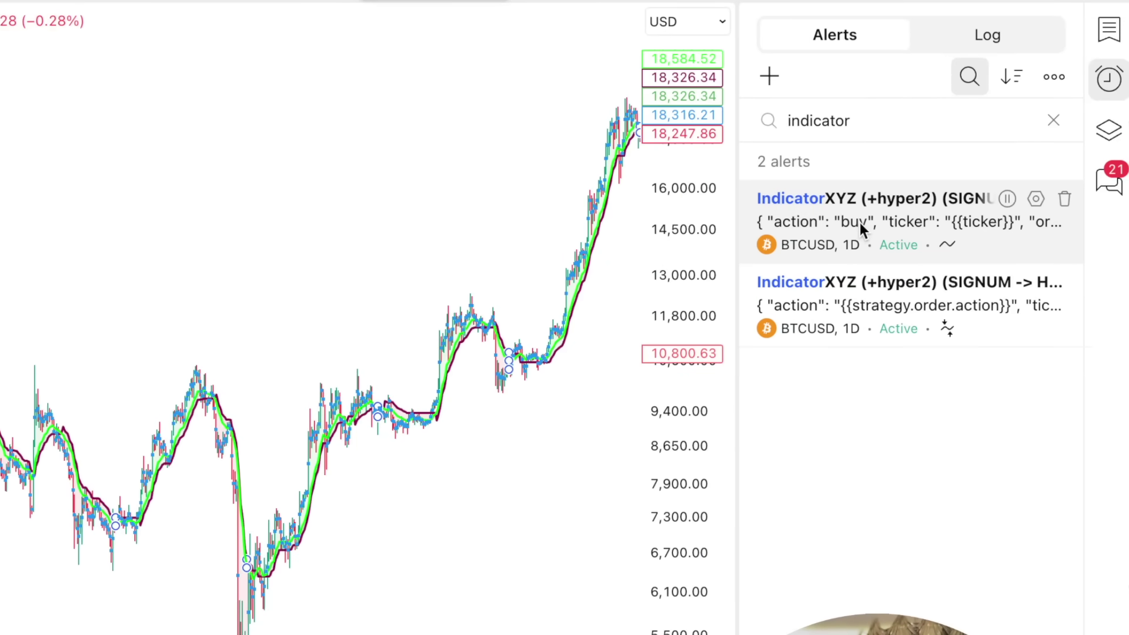
Step: Add a new alert on MOST with condition MOST SELL, firing Once Per Bar Close
mouse_move(860, 223)
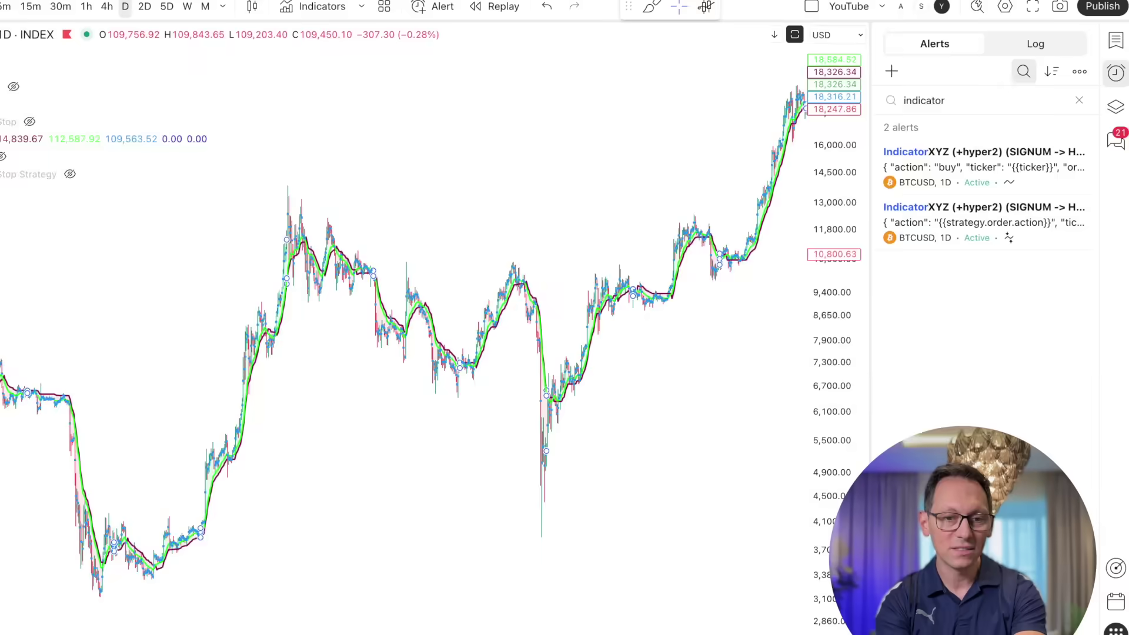
left_click(127, 129)
left_click(159, 146)
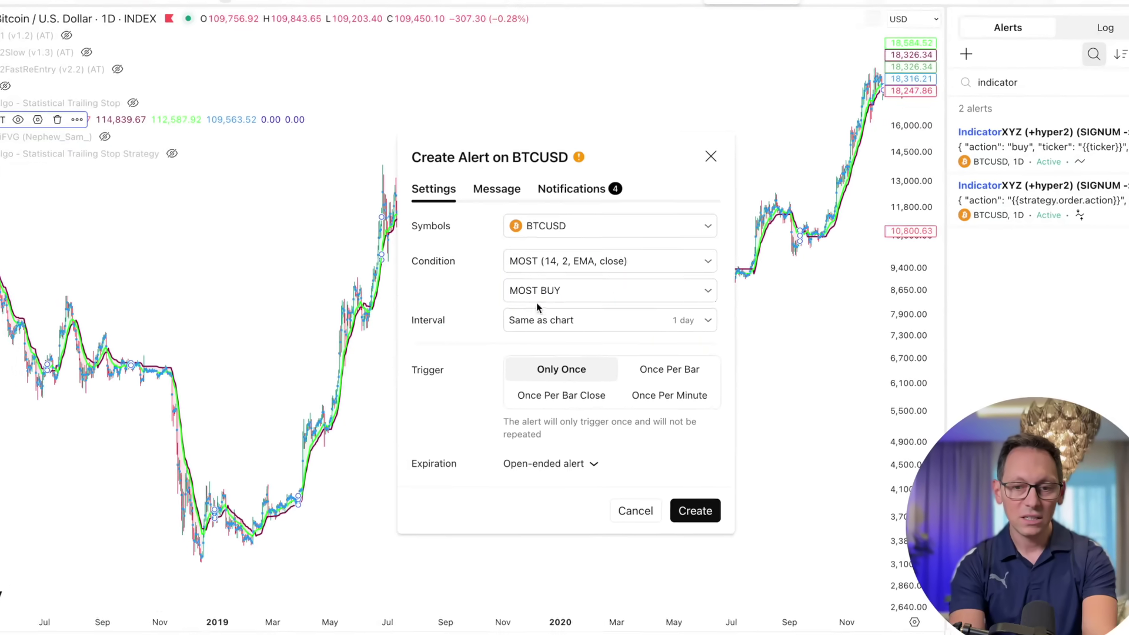
left_click(551, 277)
left_click(554, 386)
left_click(554, 463)
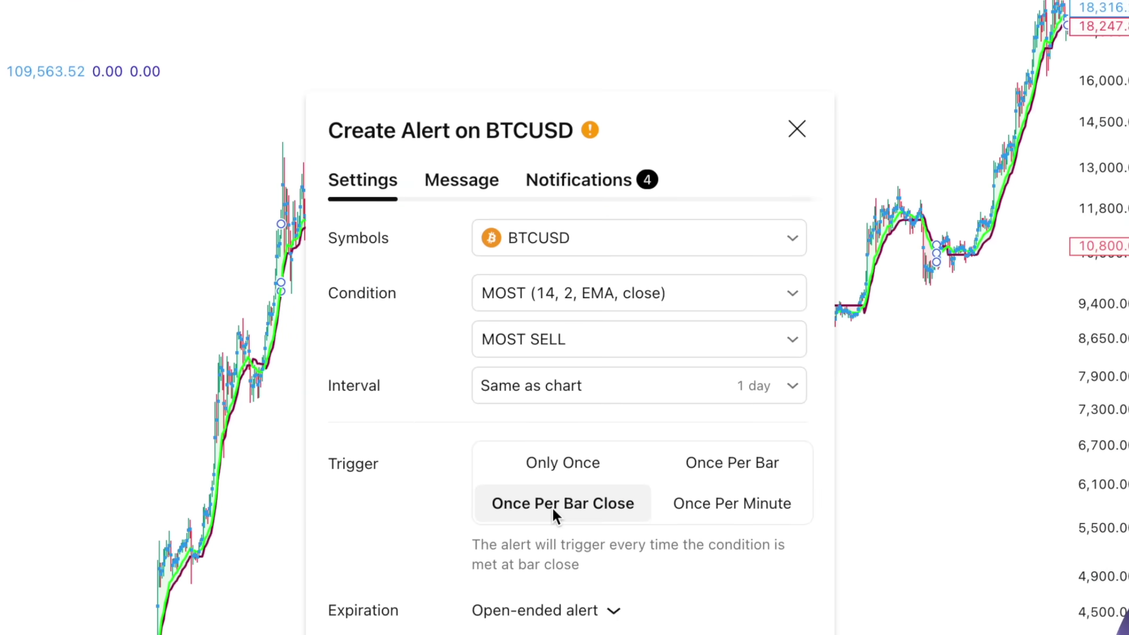
Step: Replace the default MOST SELL SIGNAL! message with the SIGNUM sell signal JSON
left_click(447, 180)
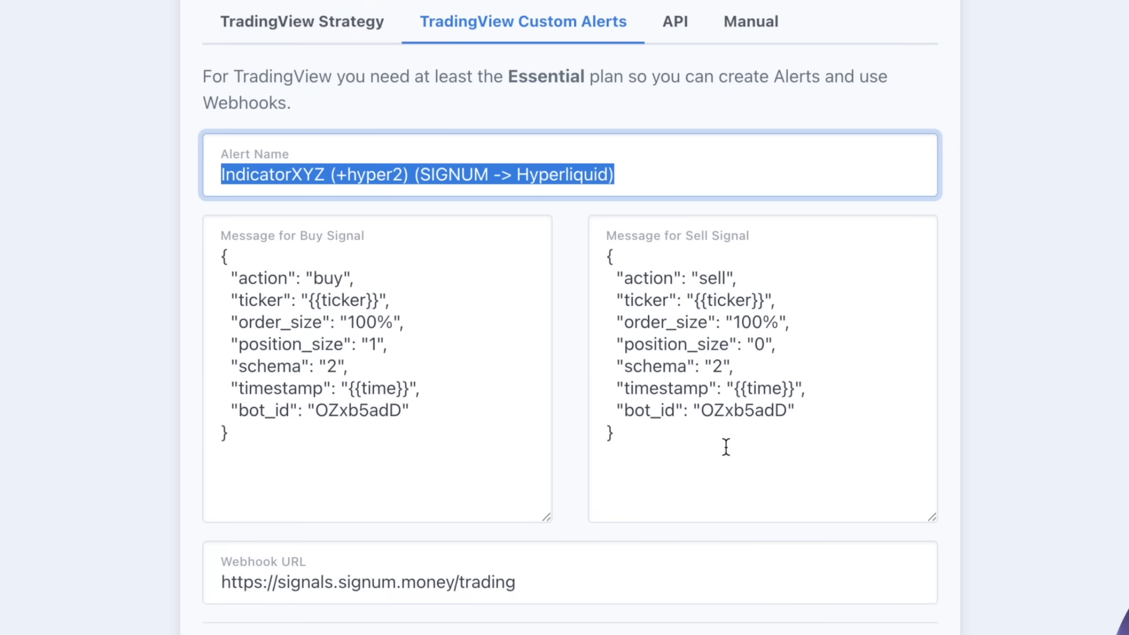
left_click(726, 446)
key("ctrl+a")
key("ctrl+c")
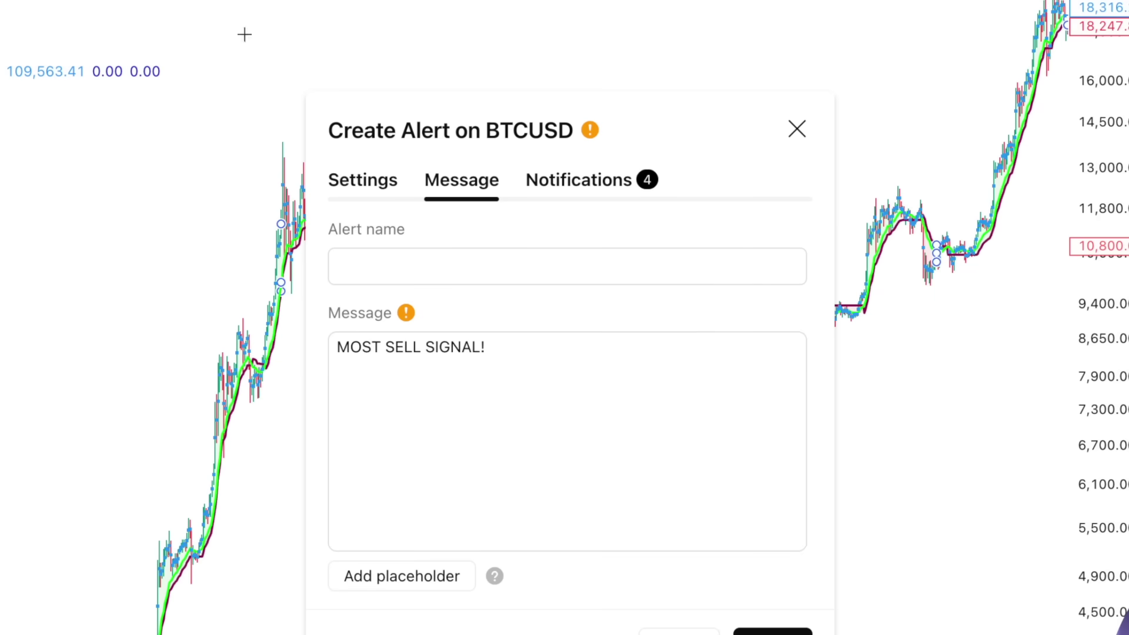
left_click(575, 390)
key("ctrl+a")
key("BackSpace")
key("ctrl+v")
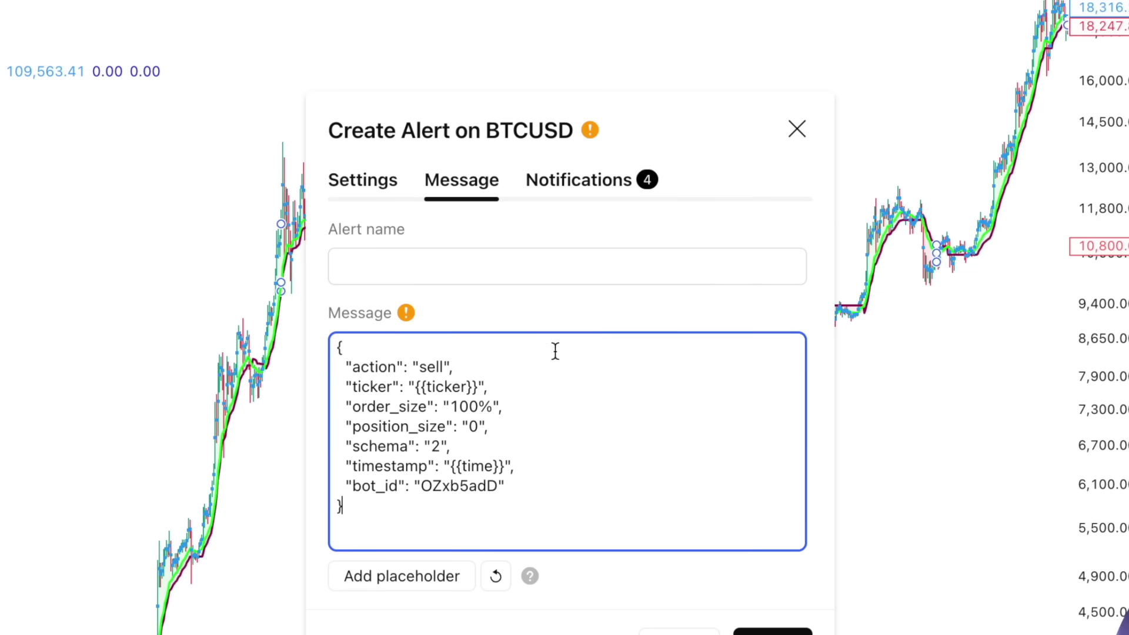
Step: Paste the SIGNUM alert name, confirm the webhook notification, and create the sell alert
left_click(537, 269)
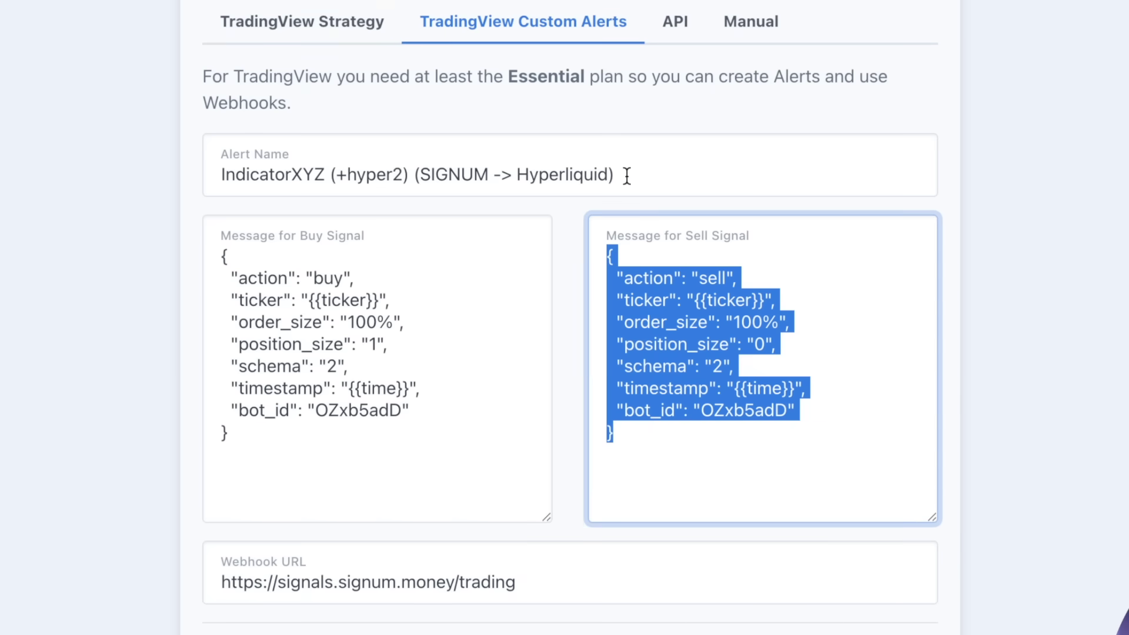
triple_click(627, 174)
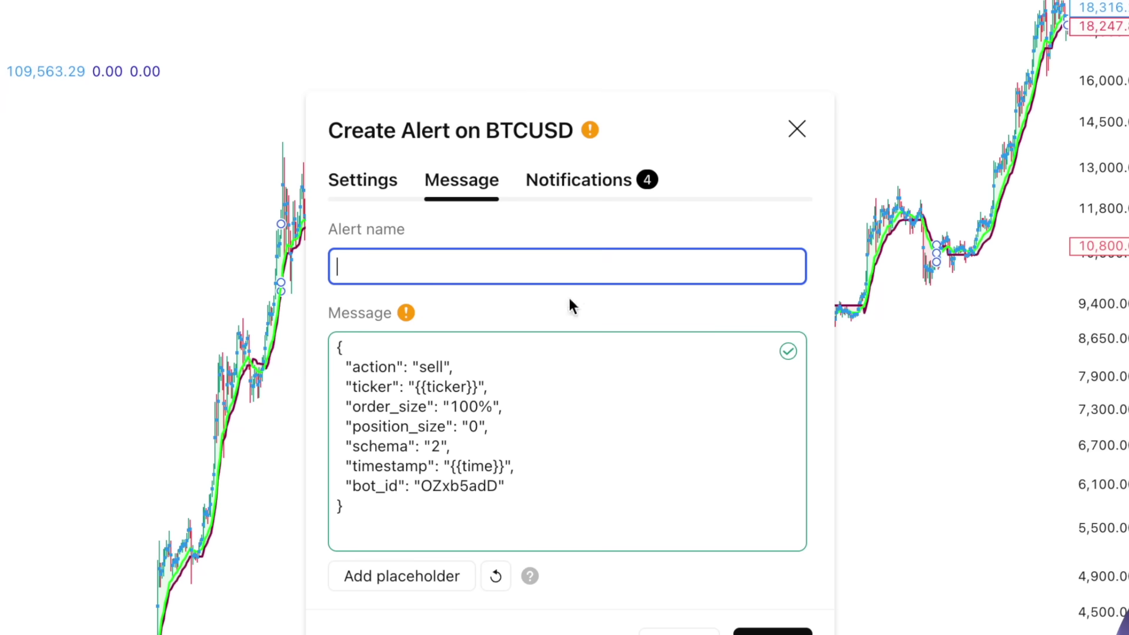
type("IndicatorXYZ (+hyper2) (SIGNUM -> Hyperliquid)")
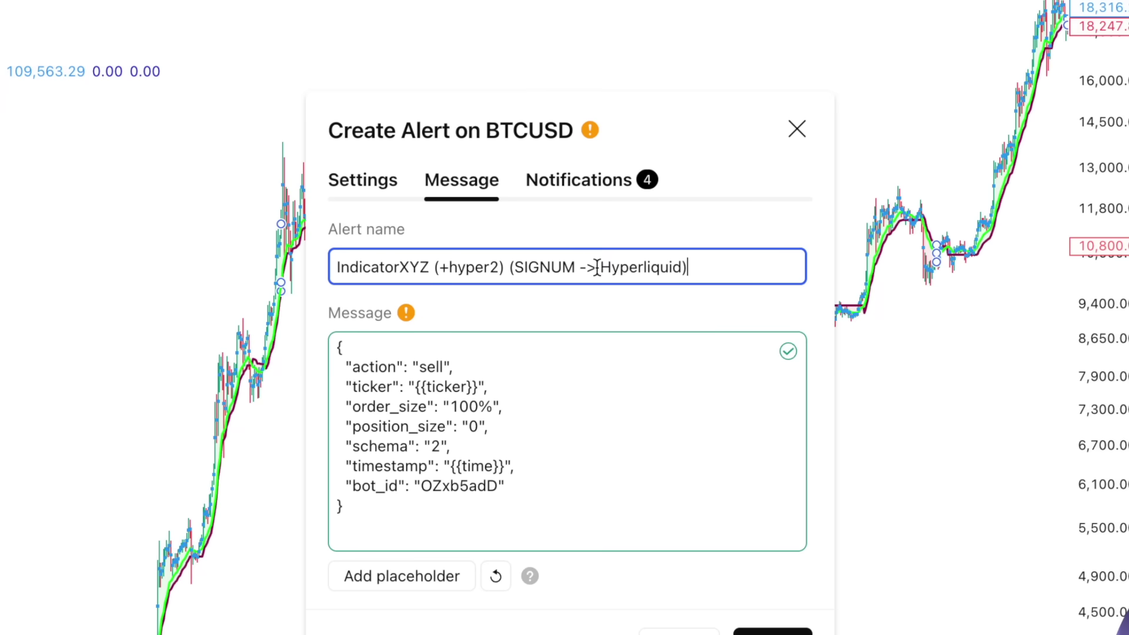
left_click(619, 199)
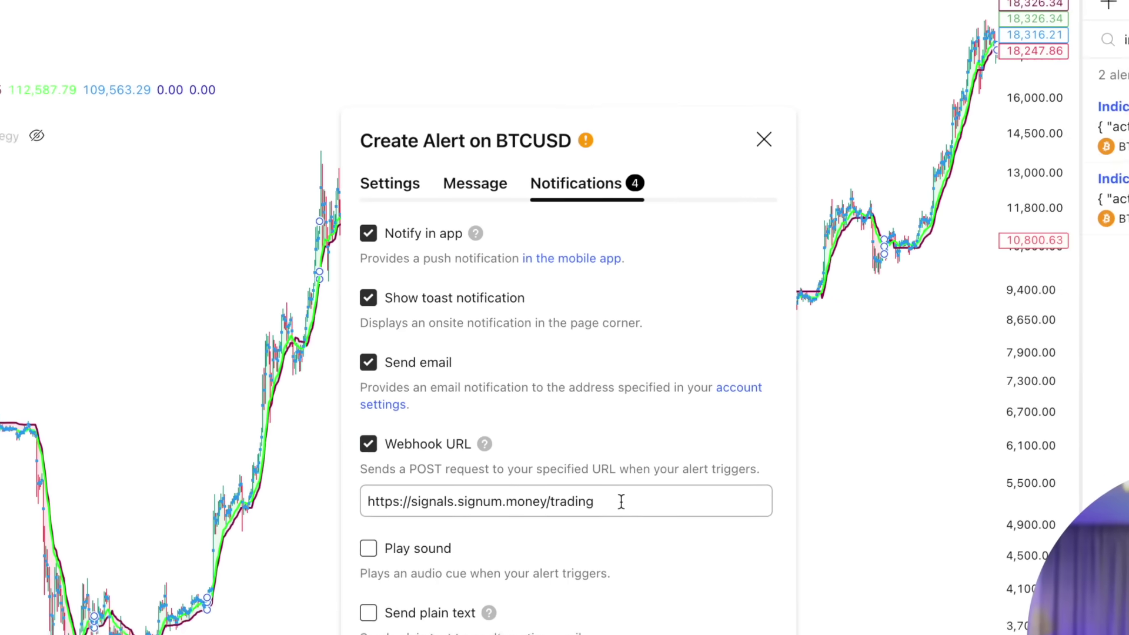
left_click(688, 552)
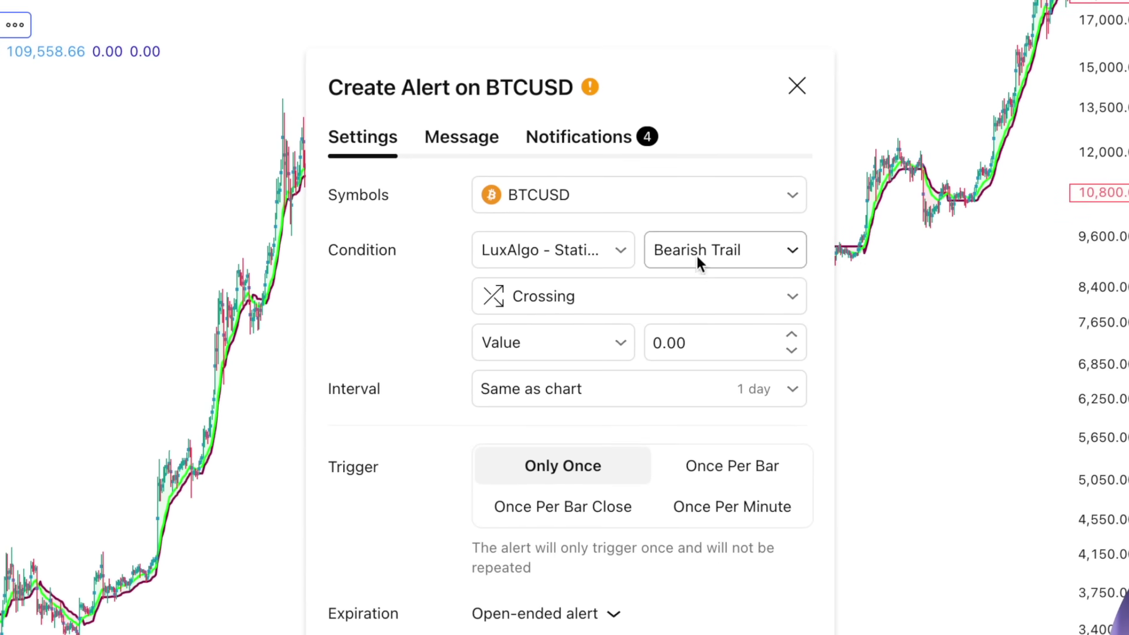
left_click(629, 294)
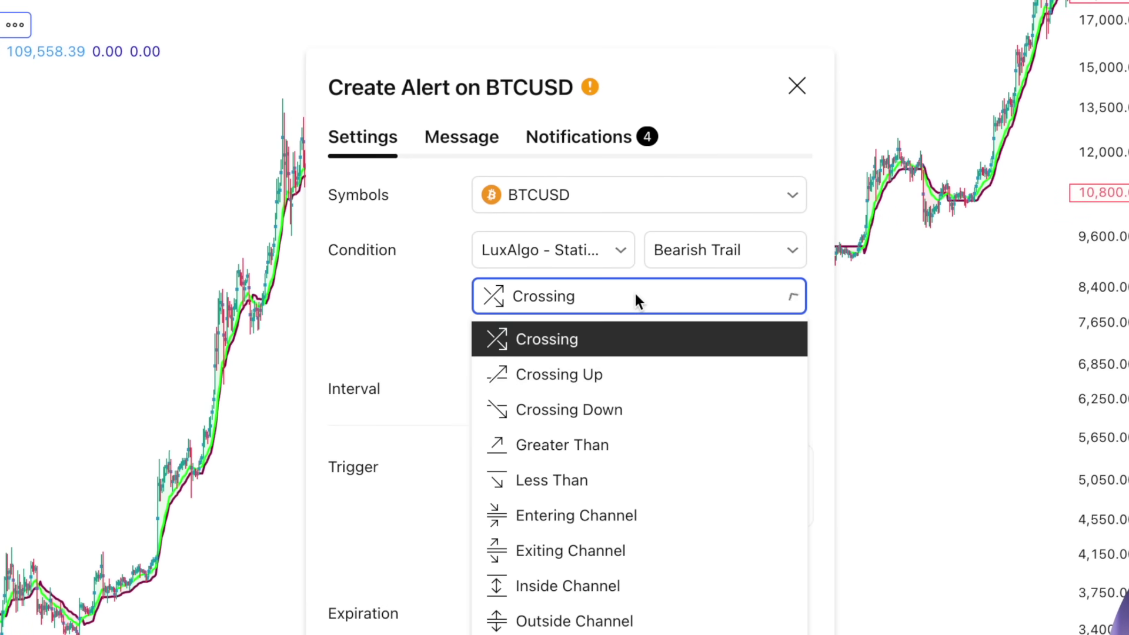
left_click(538, 339)
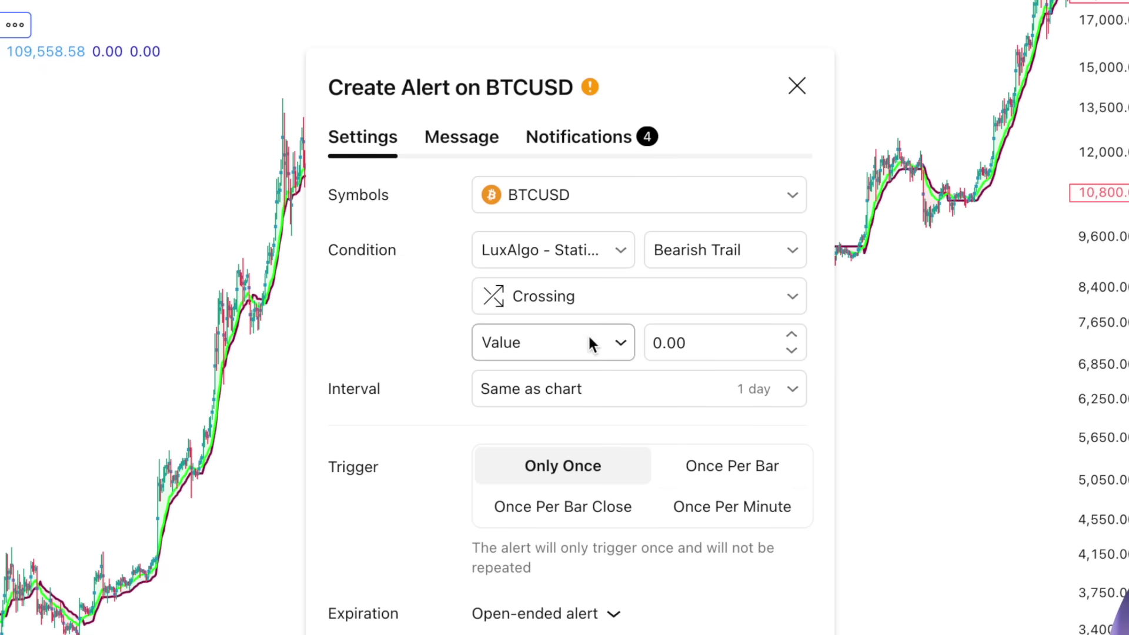
left_click(706, 266)
left_click(444, 271)
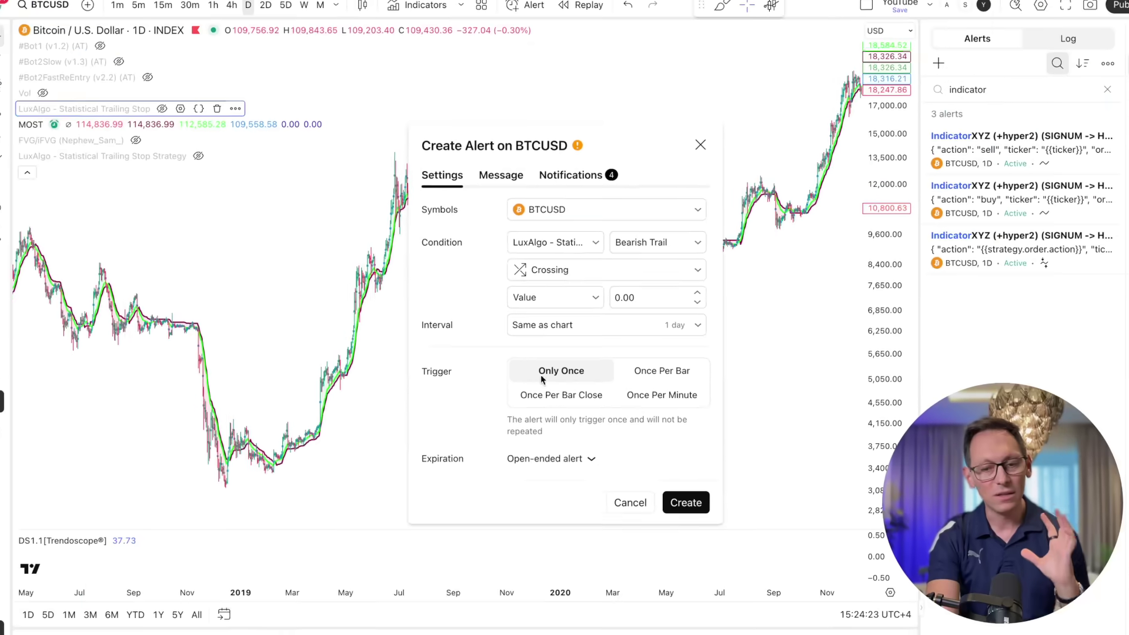
left_click(627, 490)
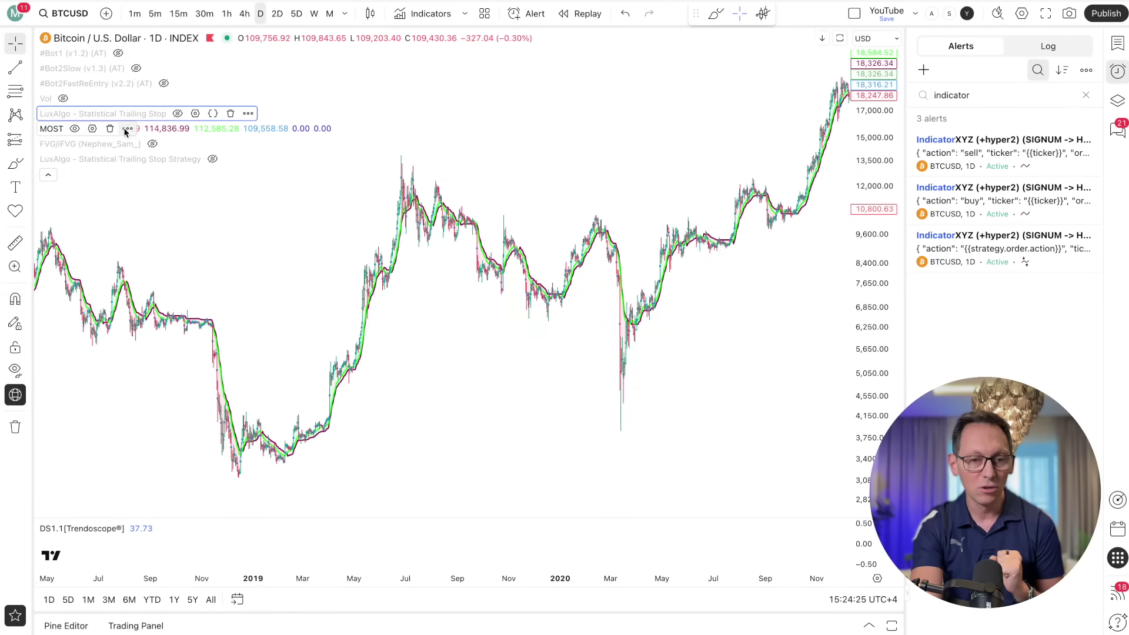
Step: Add an alert on MOST and switch its condition to DS1.1[Trendoscope®] (500) Any alert() function call
left_click(127, 128)
left_click(156, 149)
left_click(597, 281)
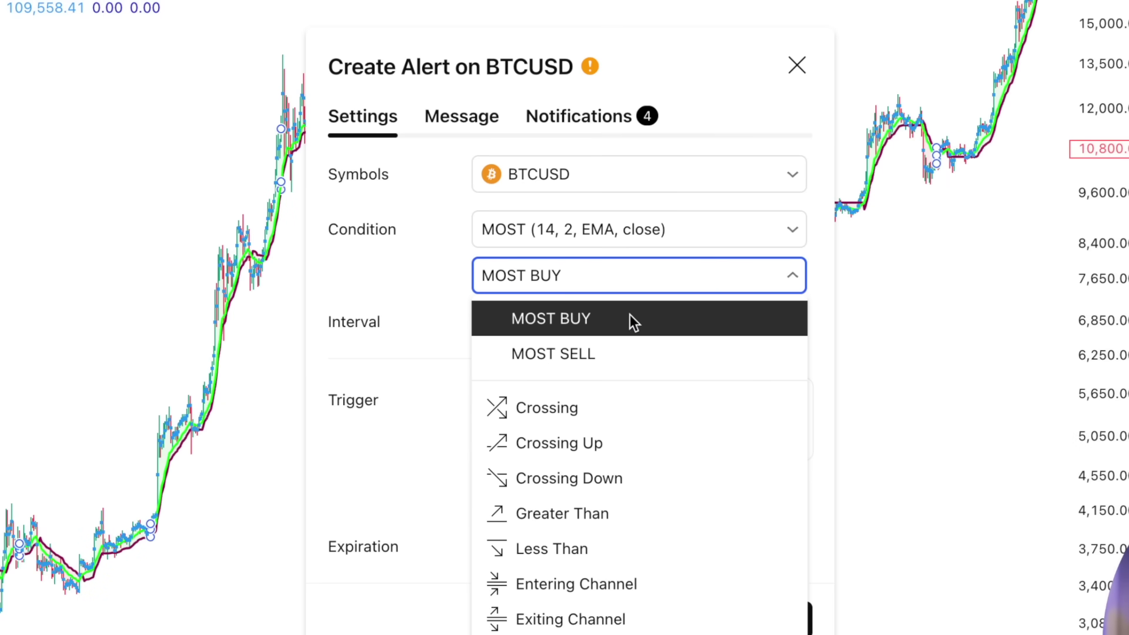
left_click(423, 283)
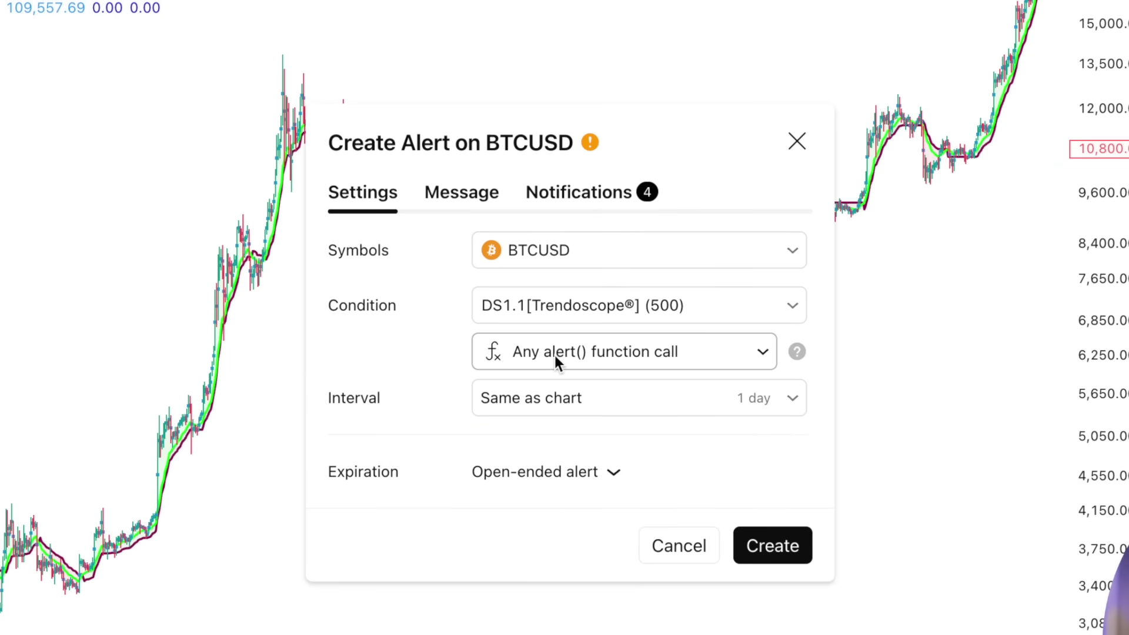
left_click(547, 356)
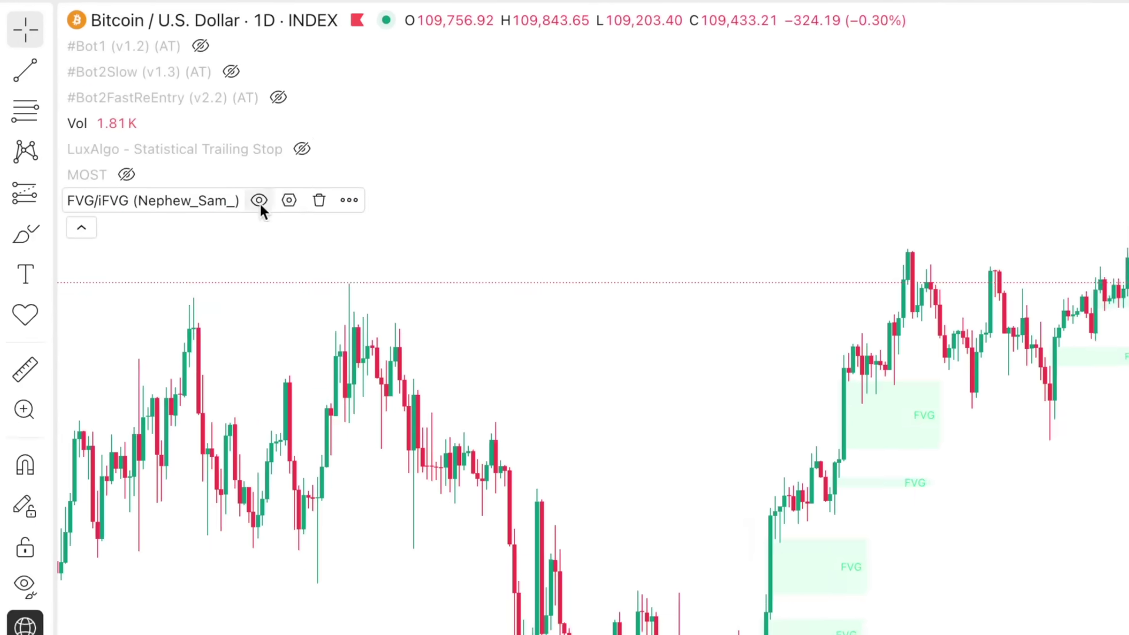
Step: Open the FVG/iFVG (Nephew_Sam_) indicator's options menu
left_click(349, 200)
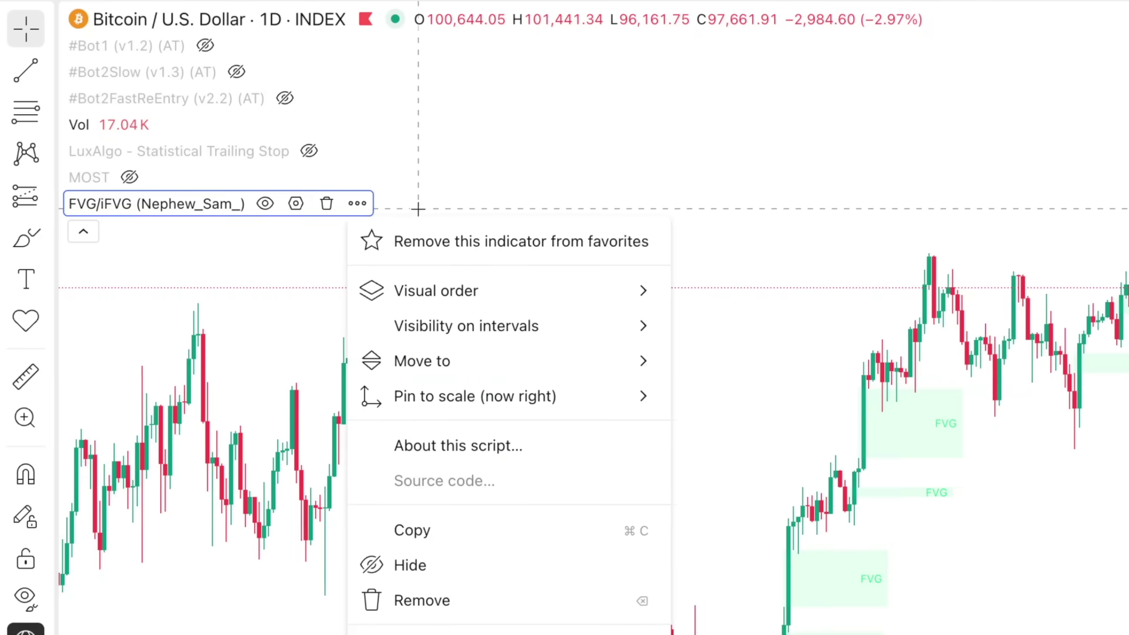